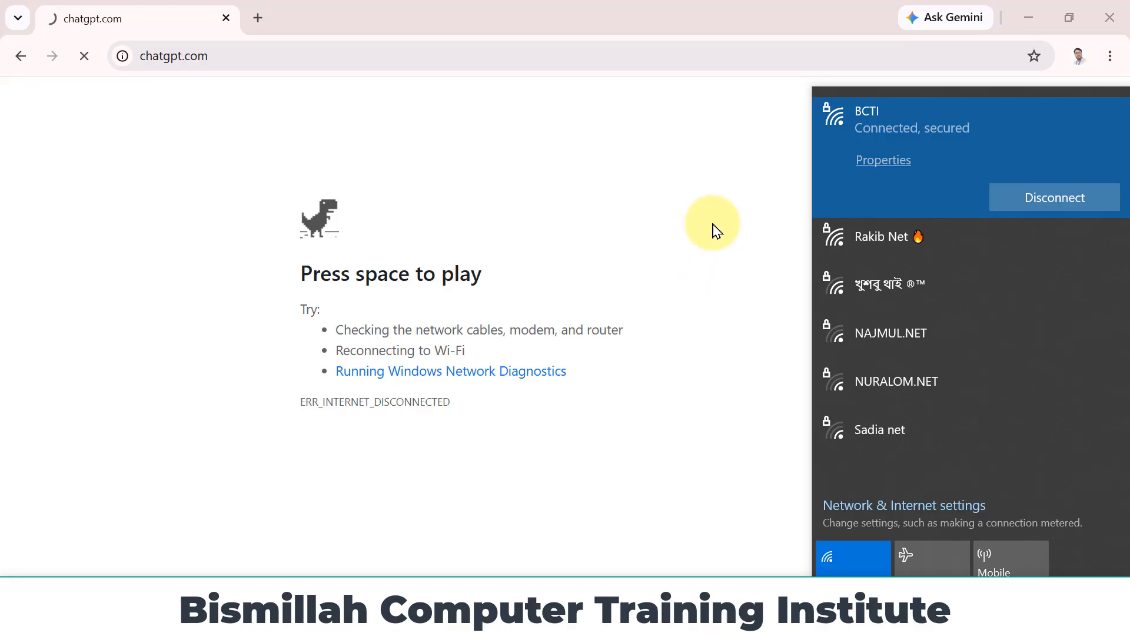
# Step: Load ChatGPT and begin a message with "veo3 prompt :", asking in Bengali for a Facebook promotion prompt that names the training institute and its location
pyautogui.click(85, 56)
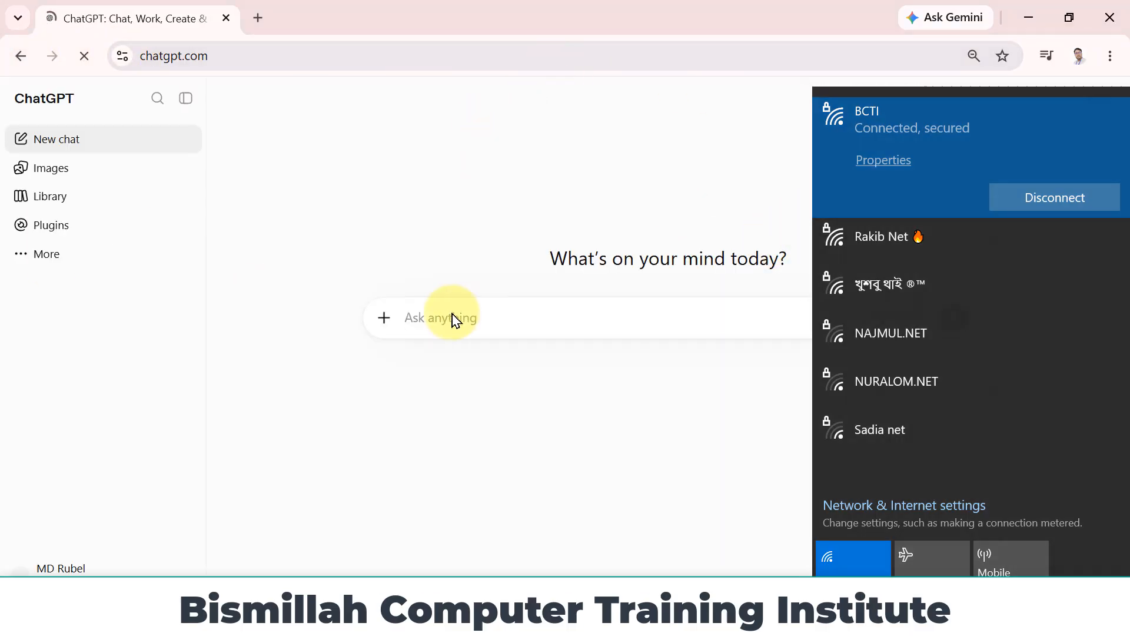
pyautogui.click(447, 318)
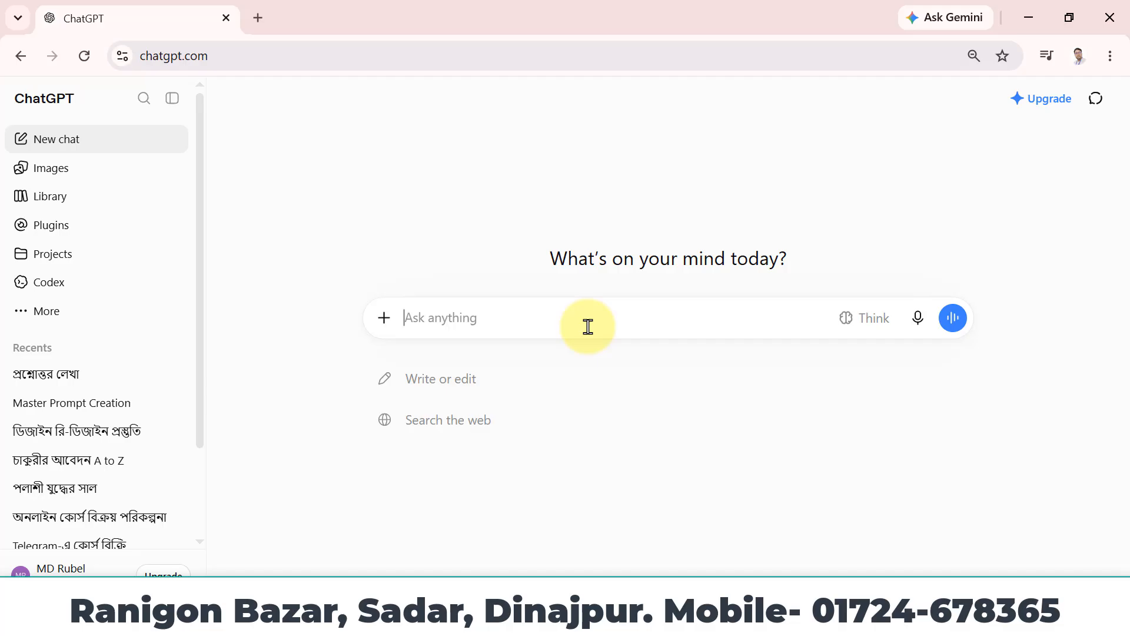
pyautogui.write('ve')
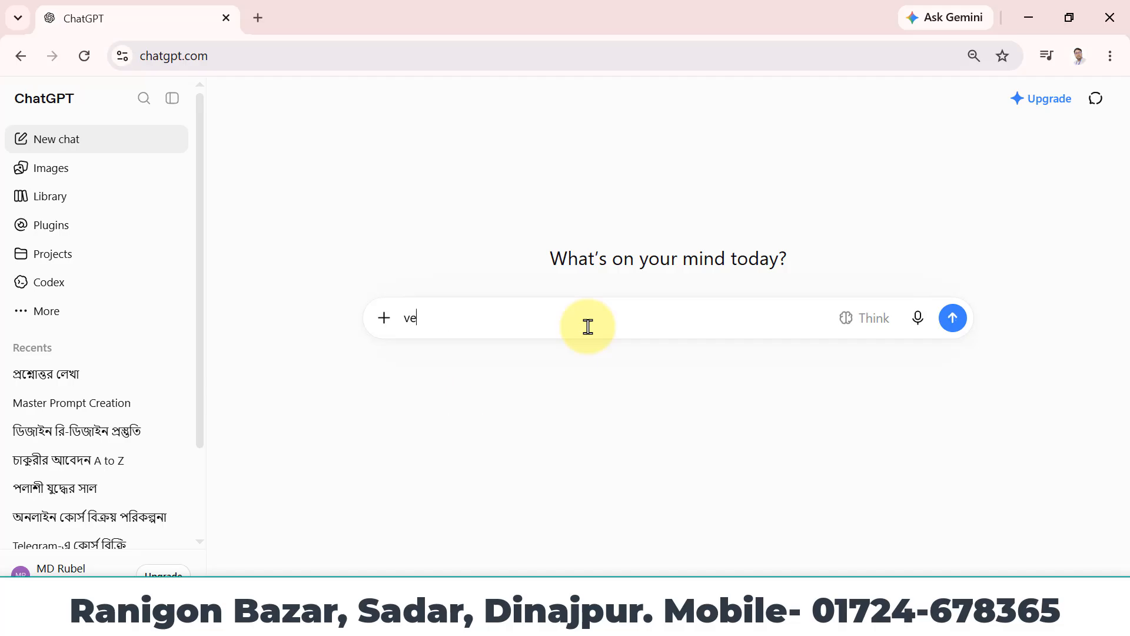
pyautogui.write('o3 prompt')
pyautogui.write(':')
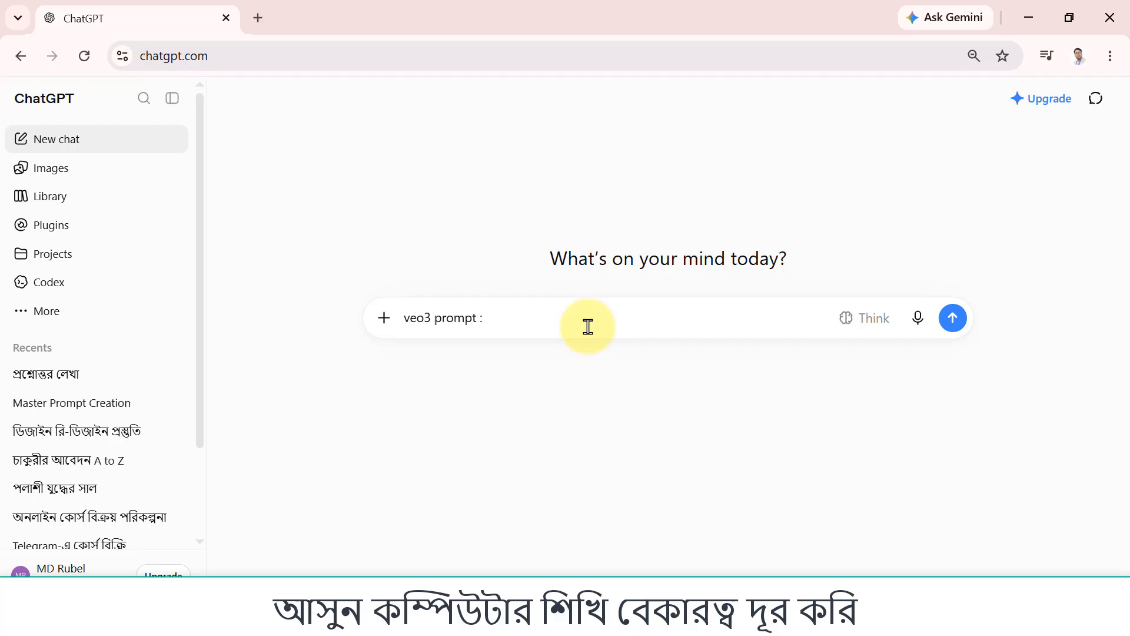
pyautogui.write('আমার ুএকটা ট্রেনিং')
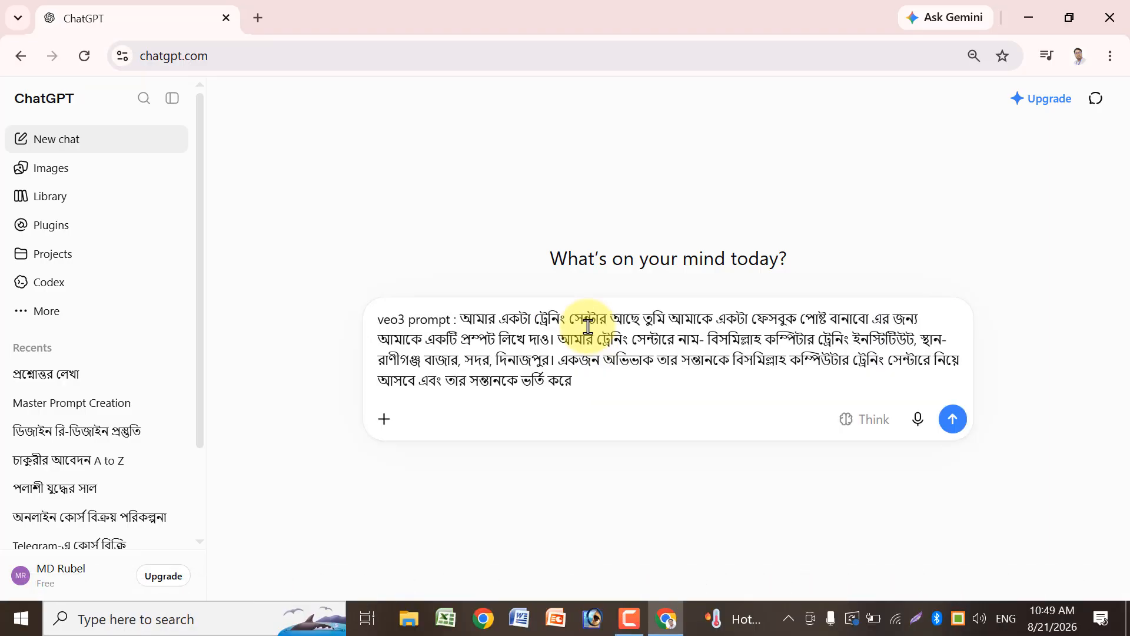
# Step: Finish the Bengali request with a parent enrolling their child and permission to add details for a beautiful video, and send it
pyautogui.write('দিবে')
pyautogui.write(' এরকম যেন হয়।ভিডি')
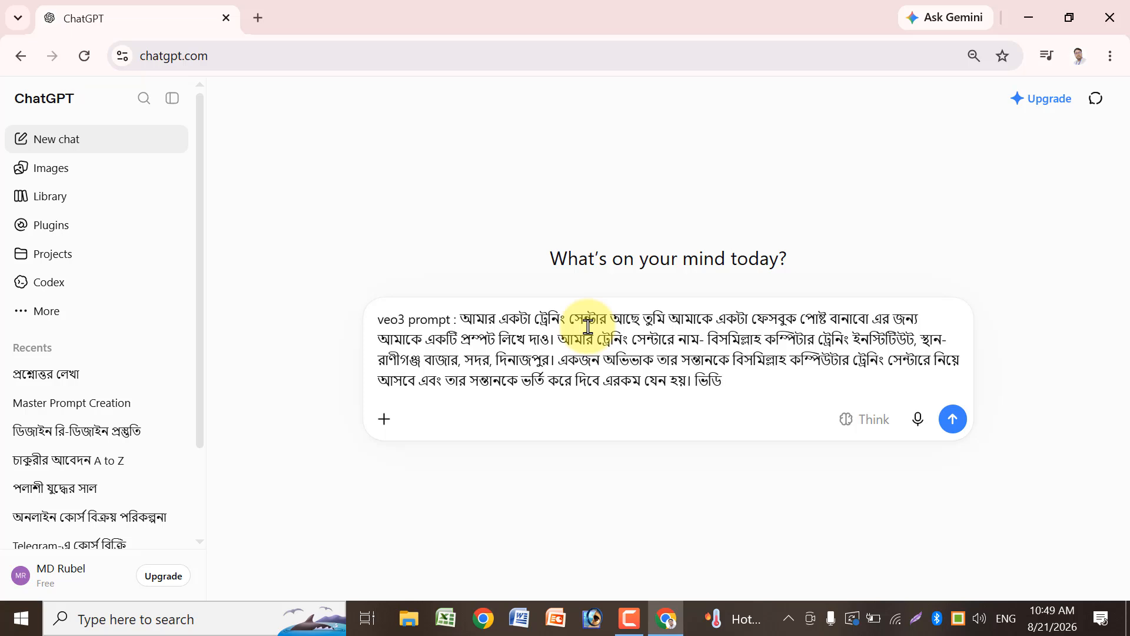
pyautogui.write('ওটা যেন সন্দর হয় এর')
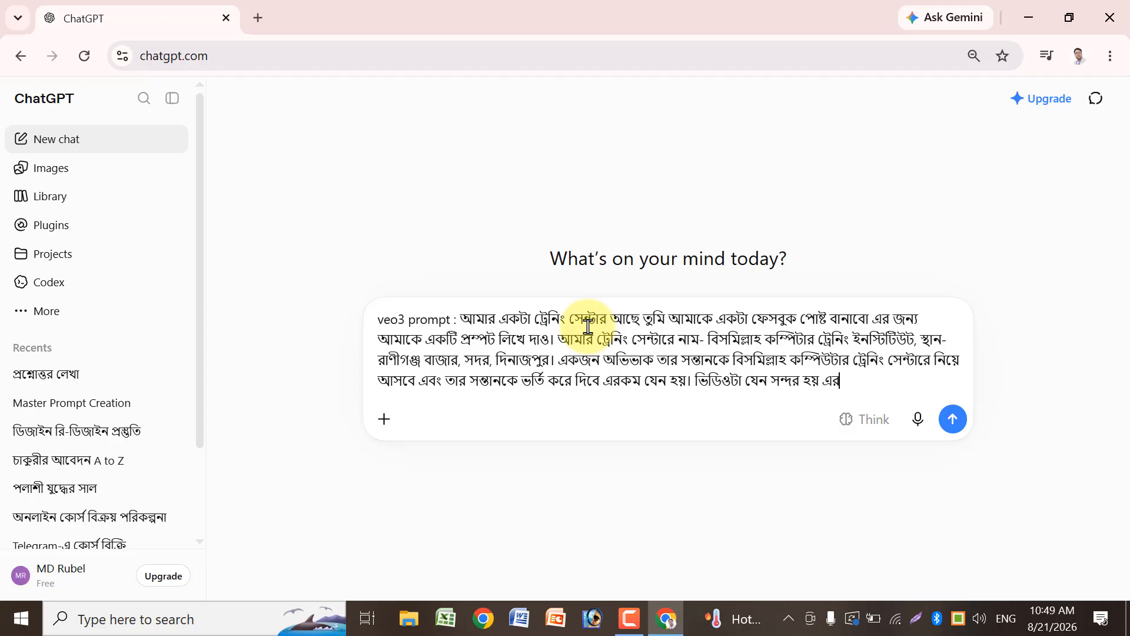
pyautogui.write(' জন্য আরো')
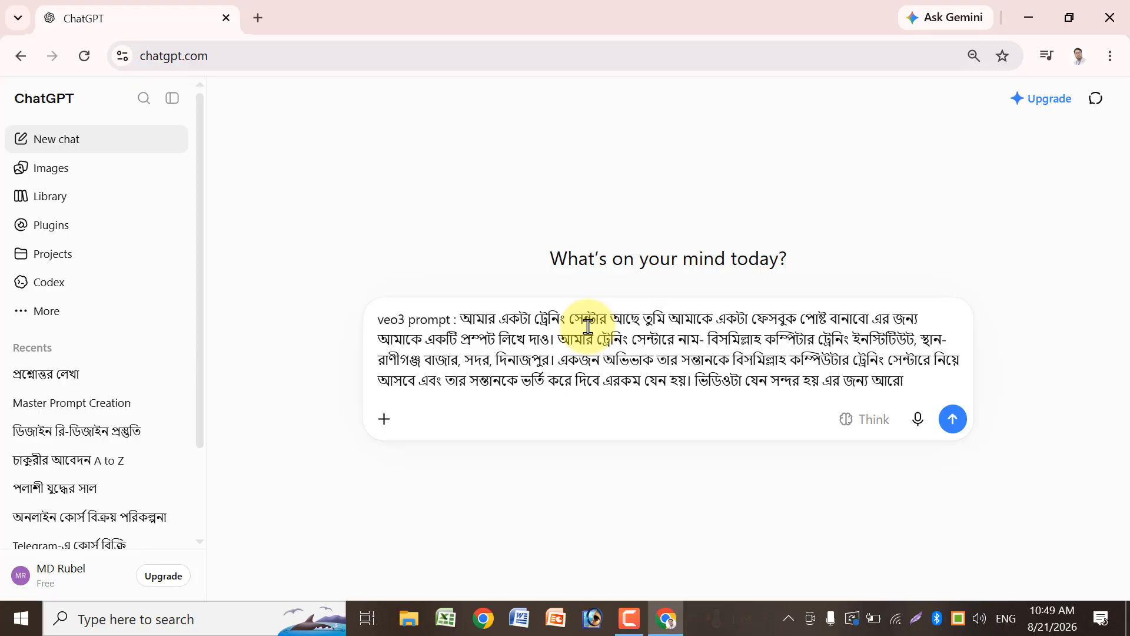
pyautogui.write(' কিছু এড করতে')
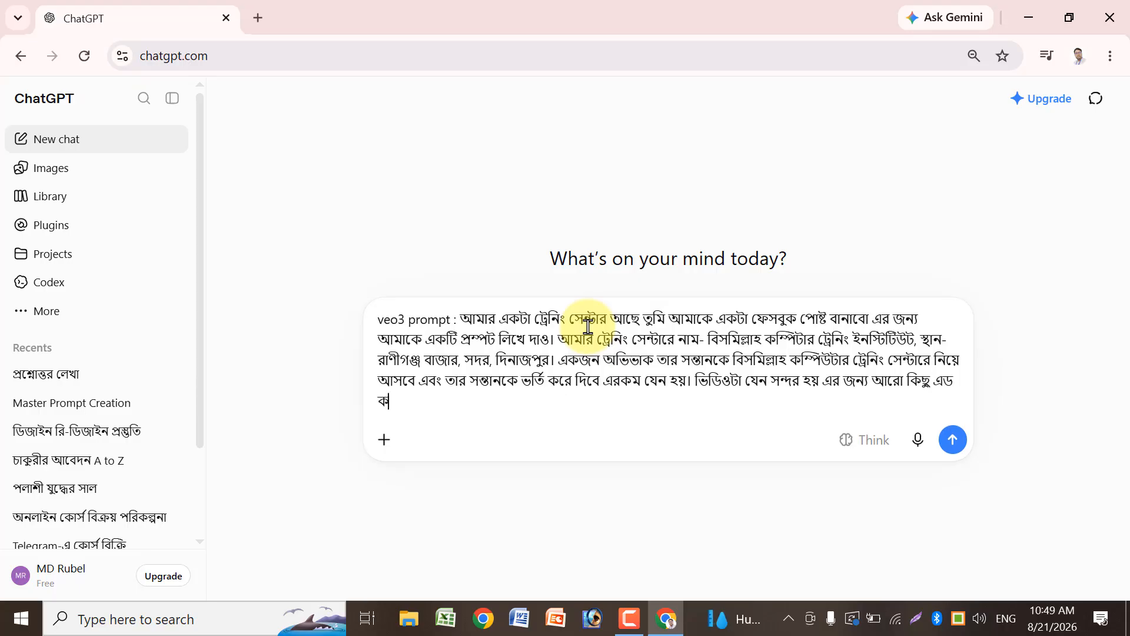
pyautogui.write(' চাইলে করে')
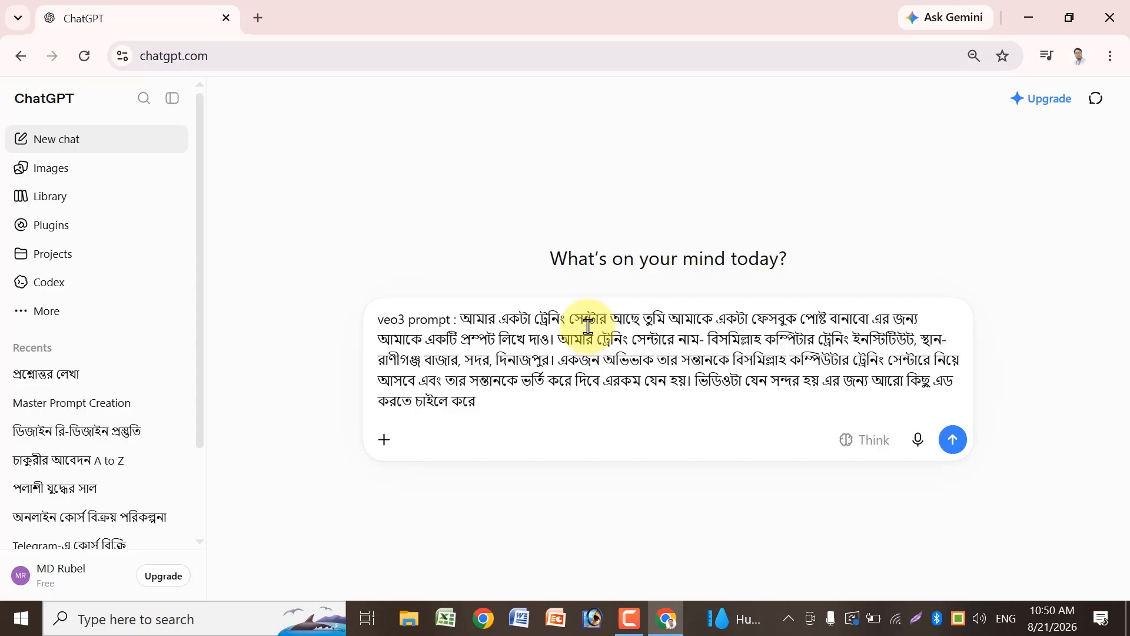
pyautogui.write(' দিও।')
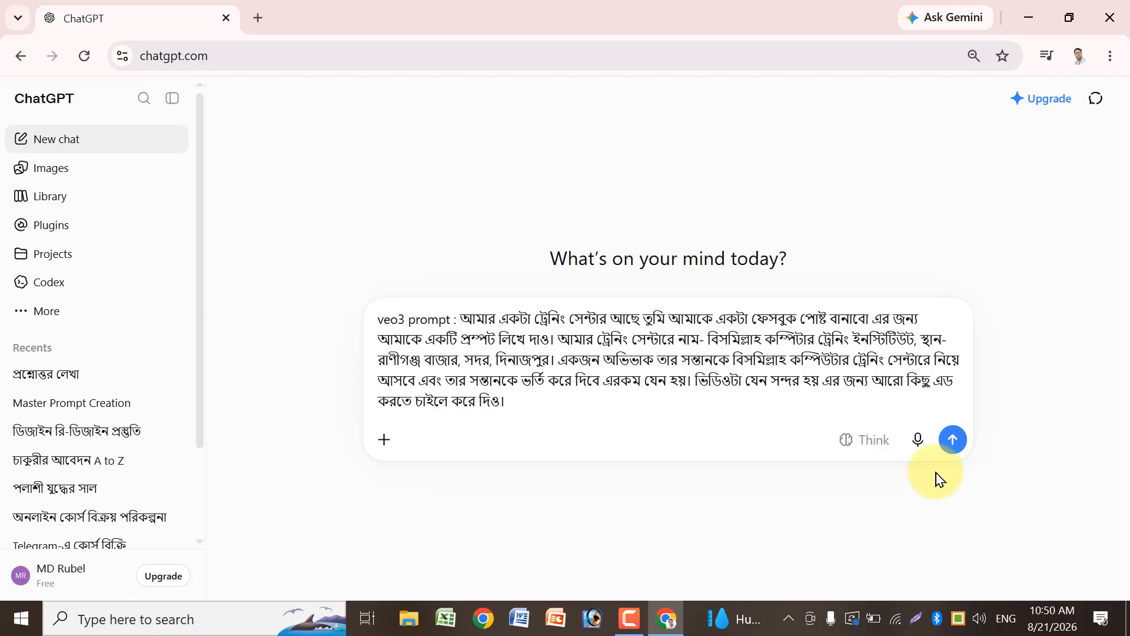
pyautogui.click(954, 440)
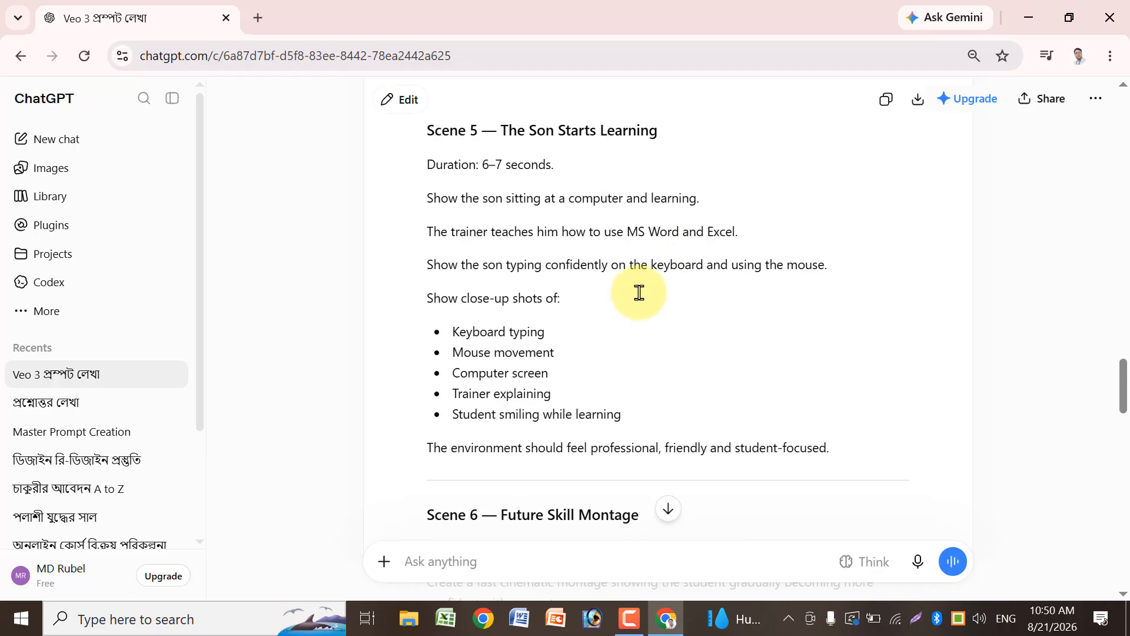
# Step: Review the generated Veo 3 master prompt, examining the institute details, main characters, scene durations and dialogue
pyautogui.scroll(-12, 639, 293)
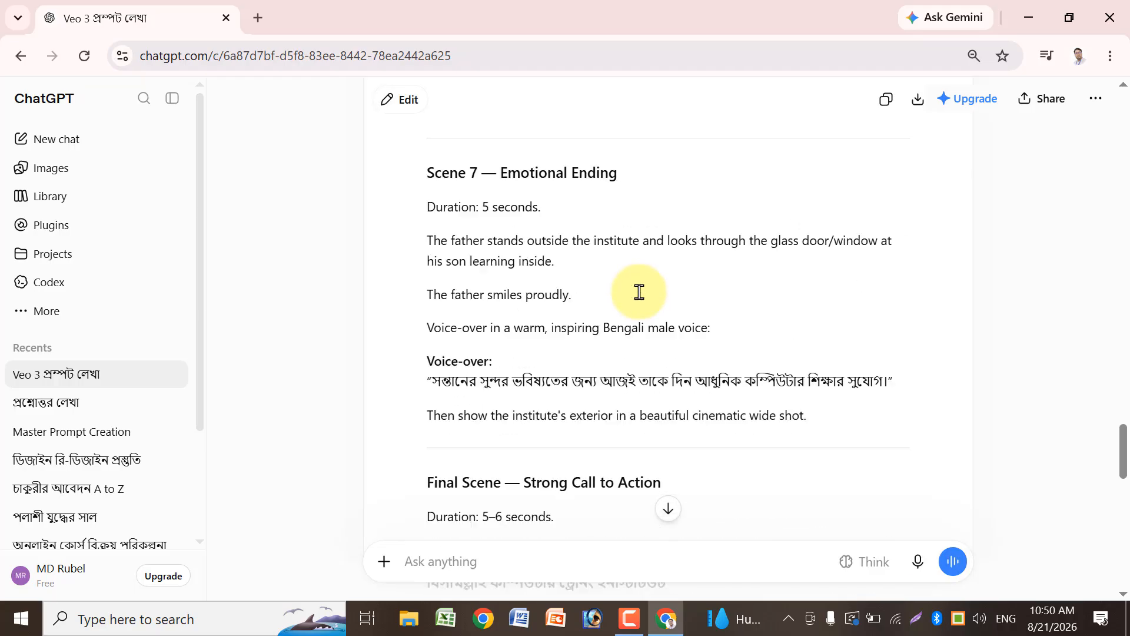
pyautogui.scroll(-1, 639, 292)
pyautogui.scroll(-2, 640, 292)
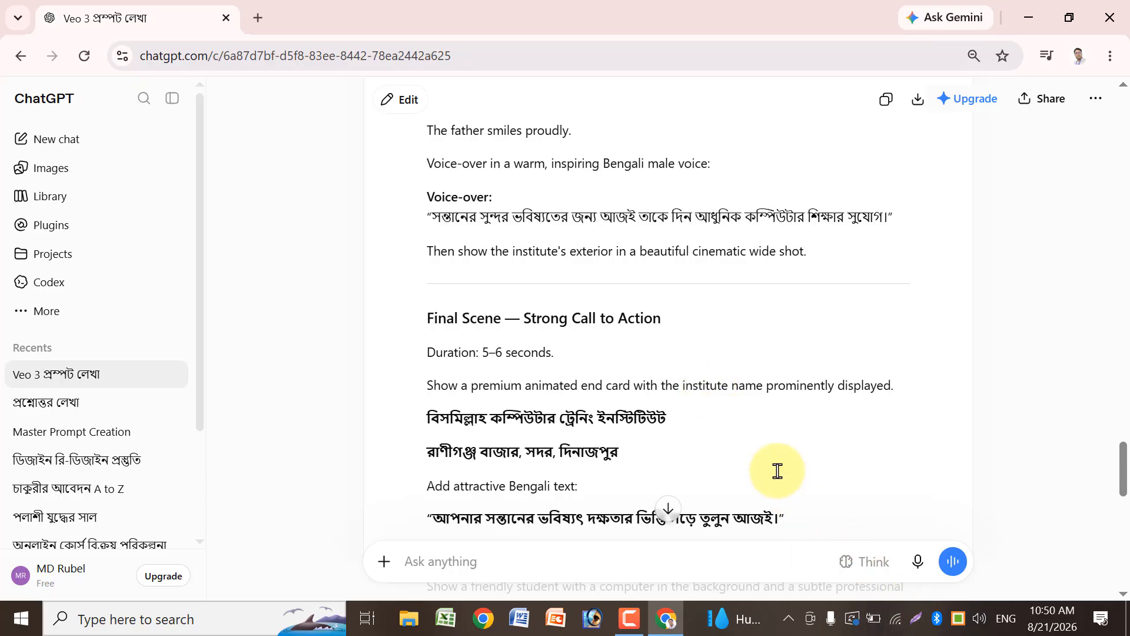
pyautogui.scroll(18, 776, 437)
pyautogui.scroll(20, 771, 425)
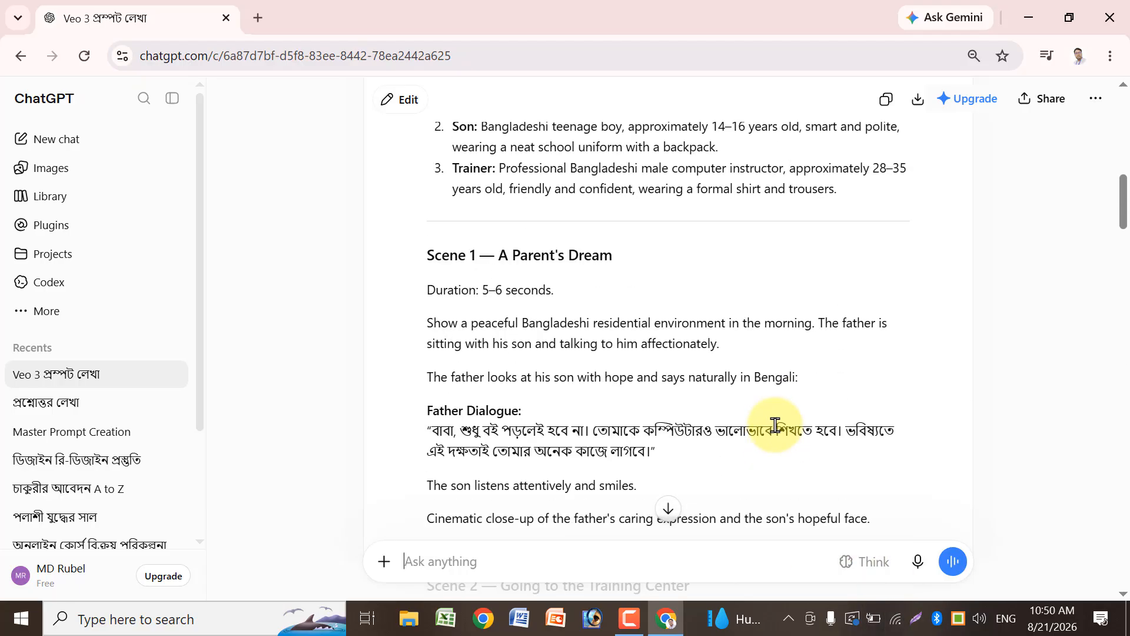
pyautogui.scroll(-4, 780, 424)
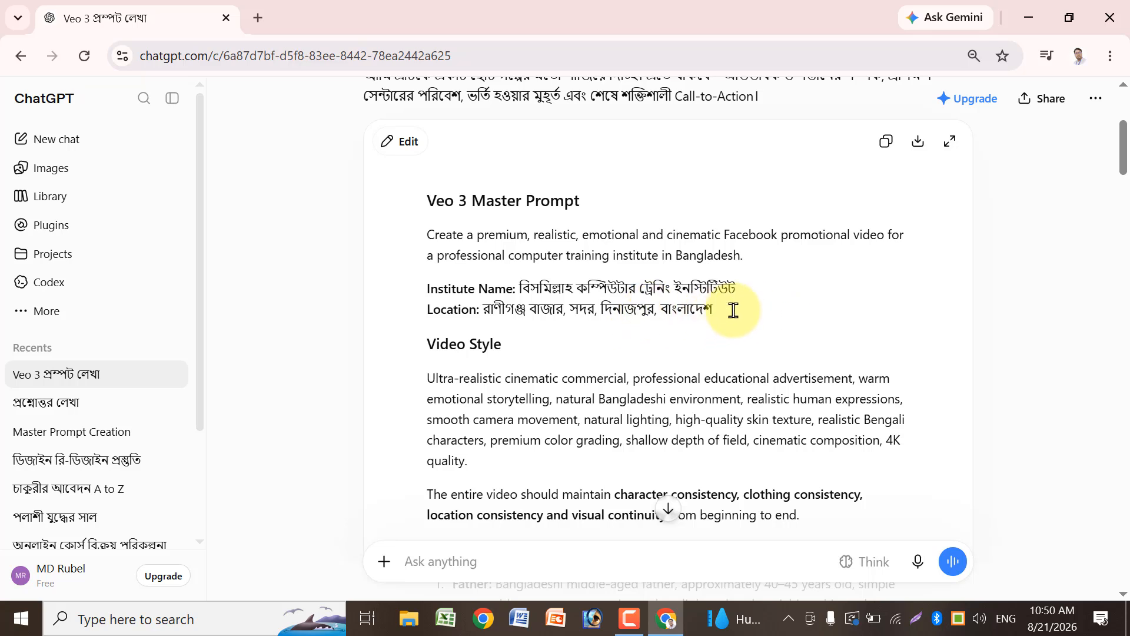
pyautogui.click(755, 314)
pyautogui.scroll(-5, 728, 311)
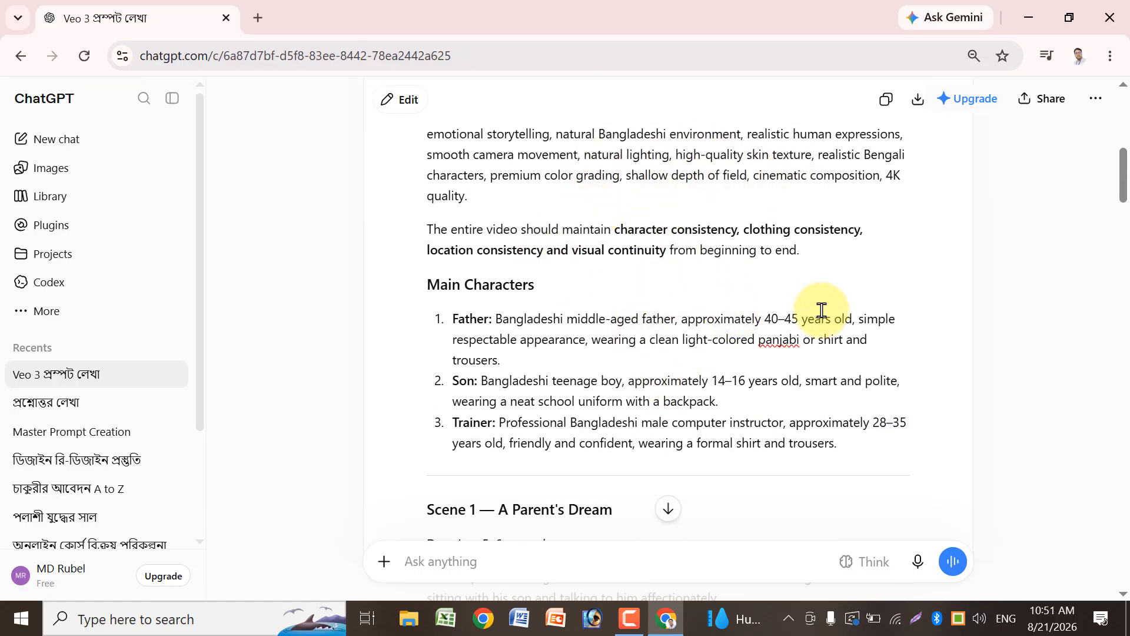
pyautogui.scroll(-3, 812, 328)
pyautogui.scroll(-3, 813, 330)
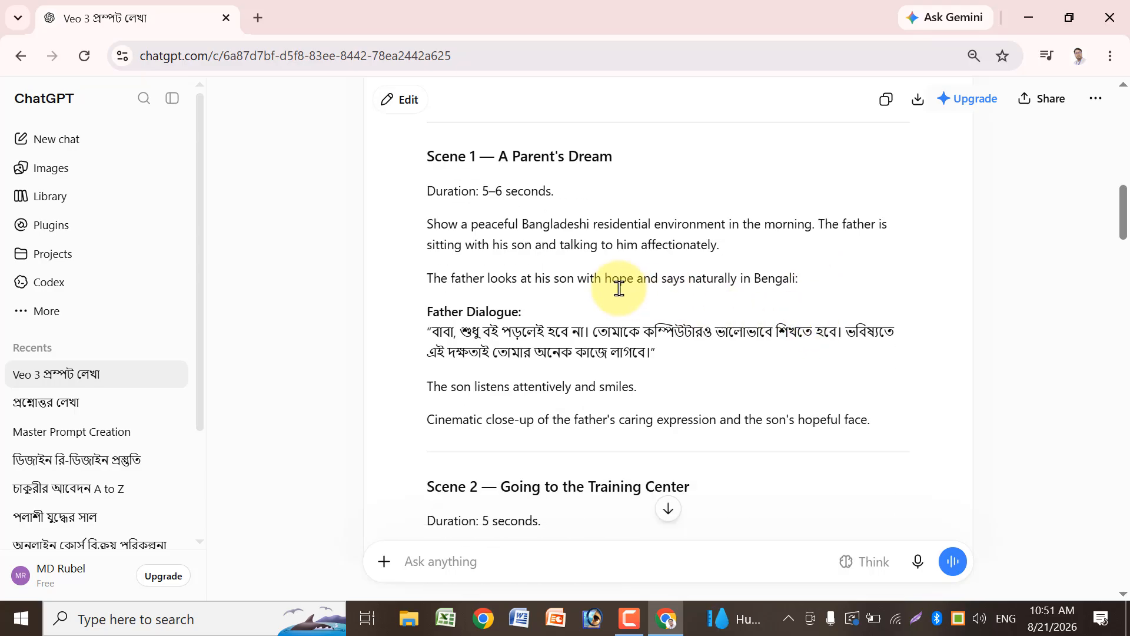
pyautogui.scroll(-2, 613, 285)
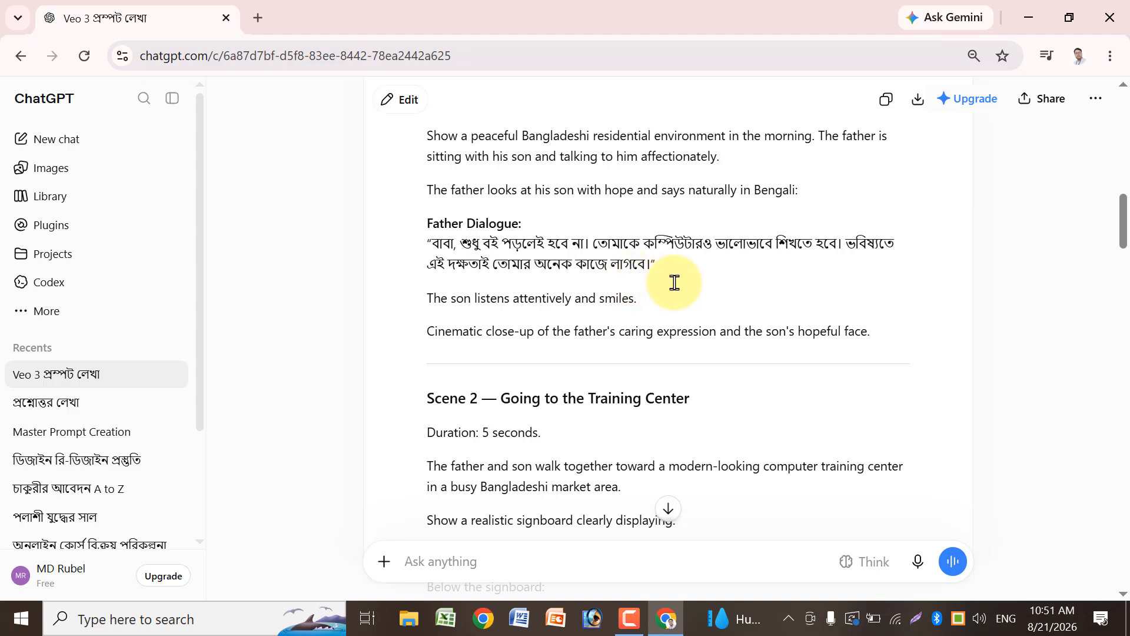
pyautogui.scroll(-5, 674, 279)
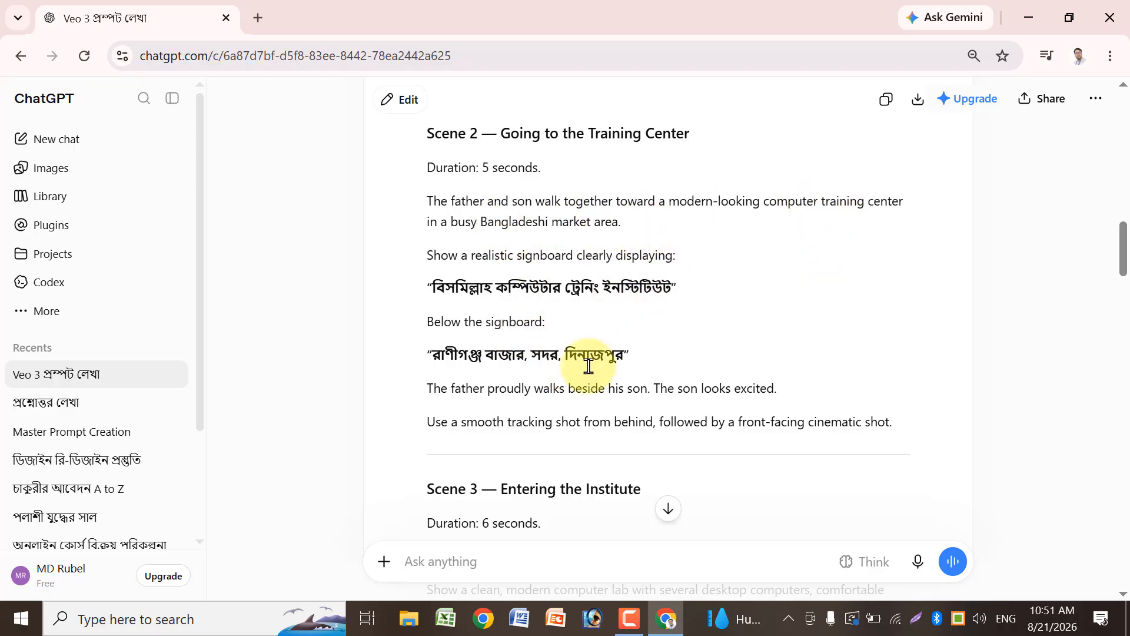
pyautogui.scroll(-2, 718, 303)
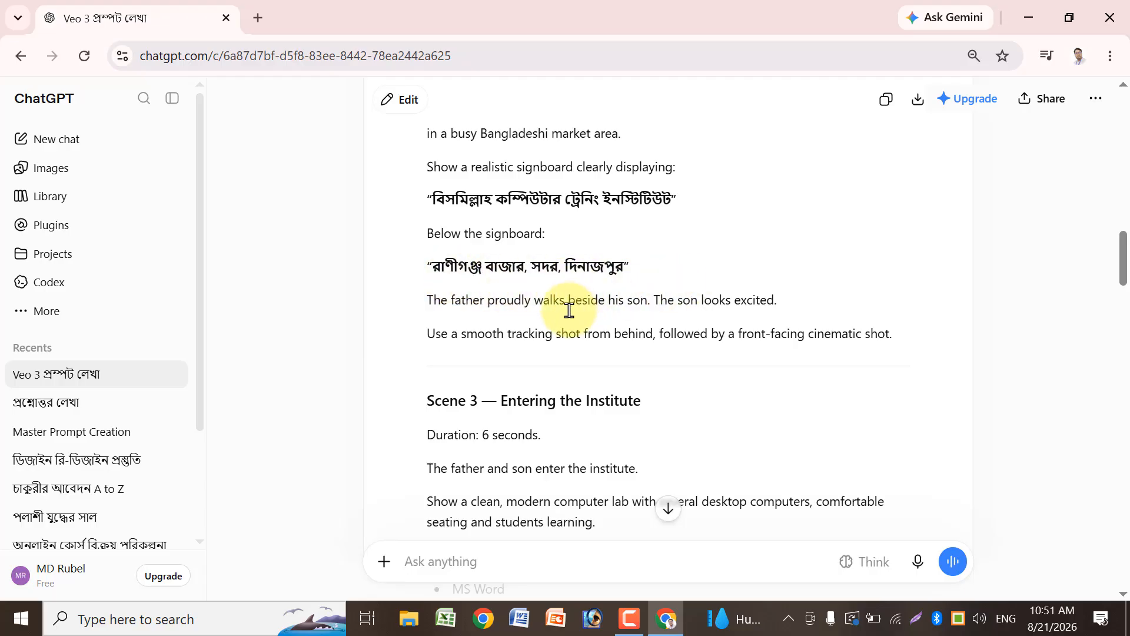
pyautogui.scroll(-2, 607, 289)
# Step: Send the follow-up "প্রত্যেকটা সিন যেন ৮ সেকেন্ডের করে দাও" to make every scene 8 seconds long
pyautogui.scroll(-20, 621, 327)
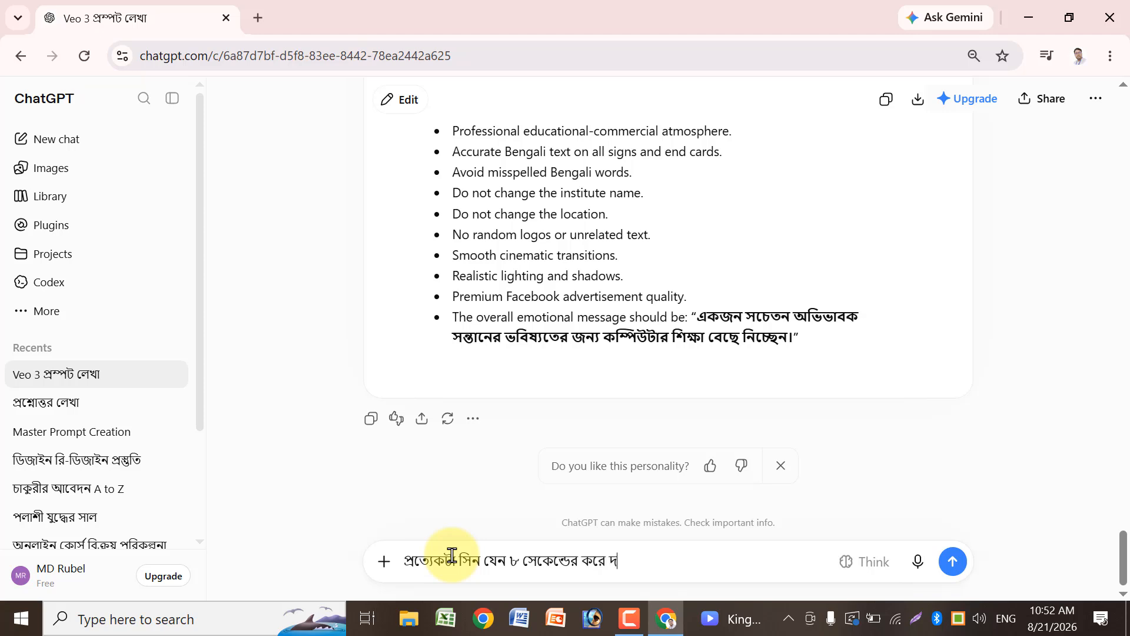
pyautogui.write('ও')
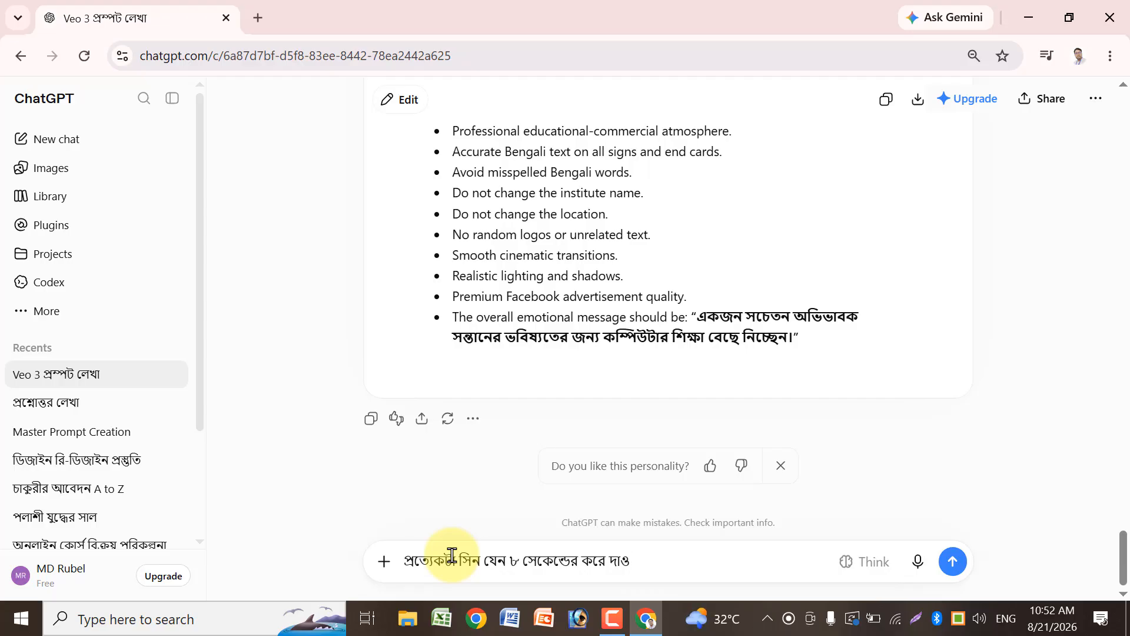
pyautogui.press('Return')
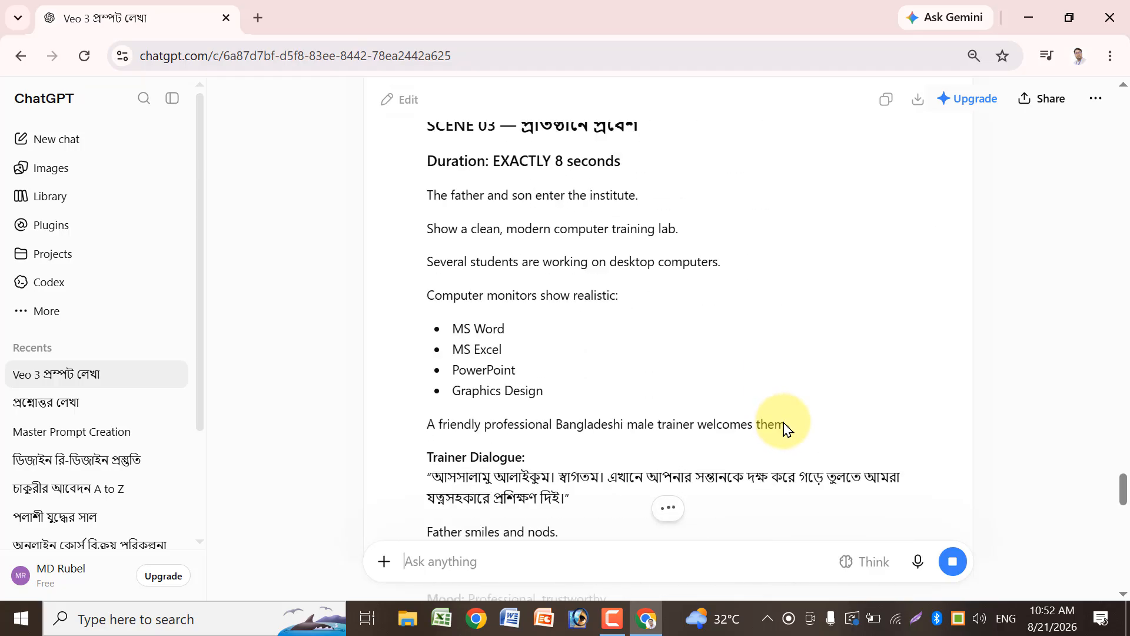
# Step: Review the revised Veo 3 master prompt, examining its global instructions, scene durations and dialogue
pyautogui.scroll(20, 788, 406)
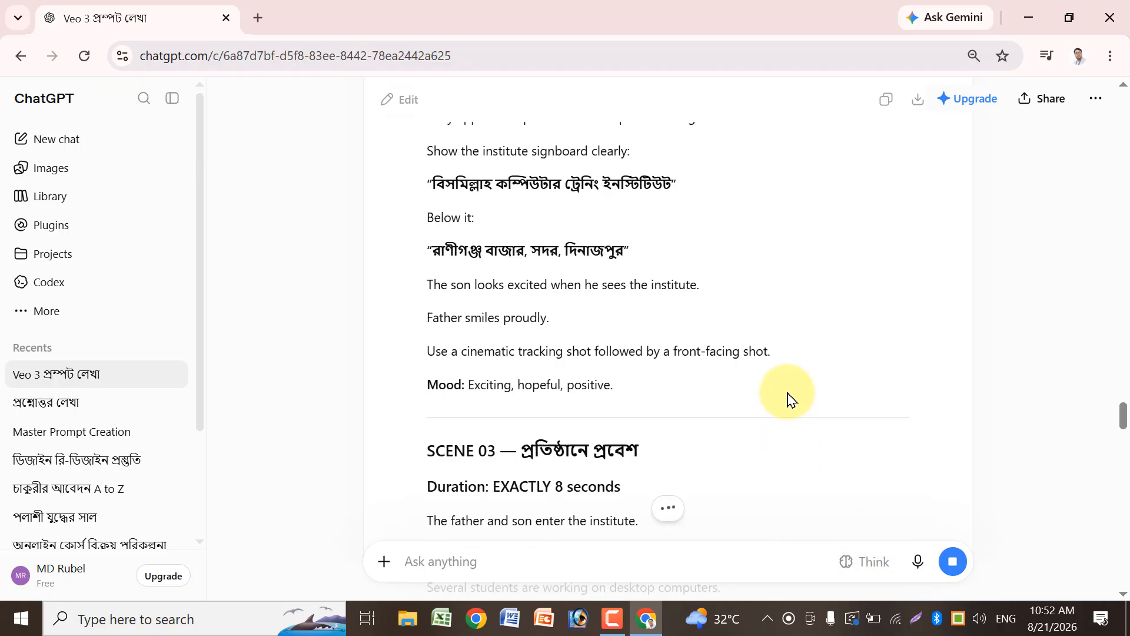
pyautogui.scroll(-5, 664, 321)
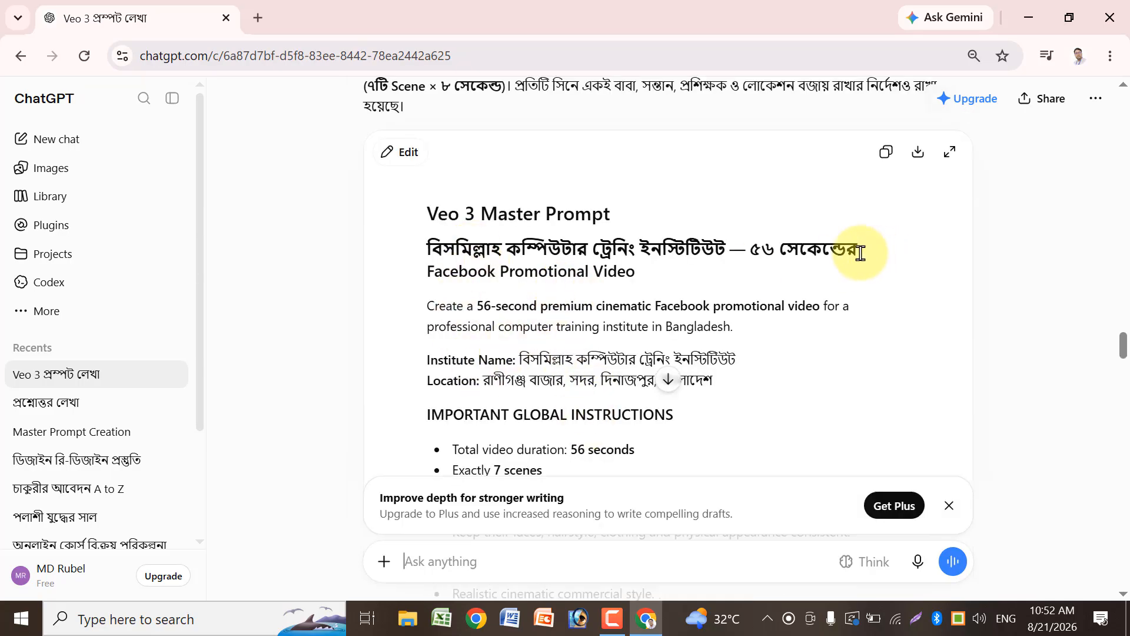
pyautogui.scroll(-2, 838, 255)
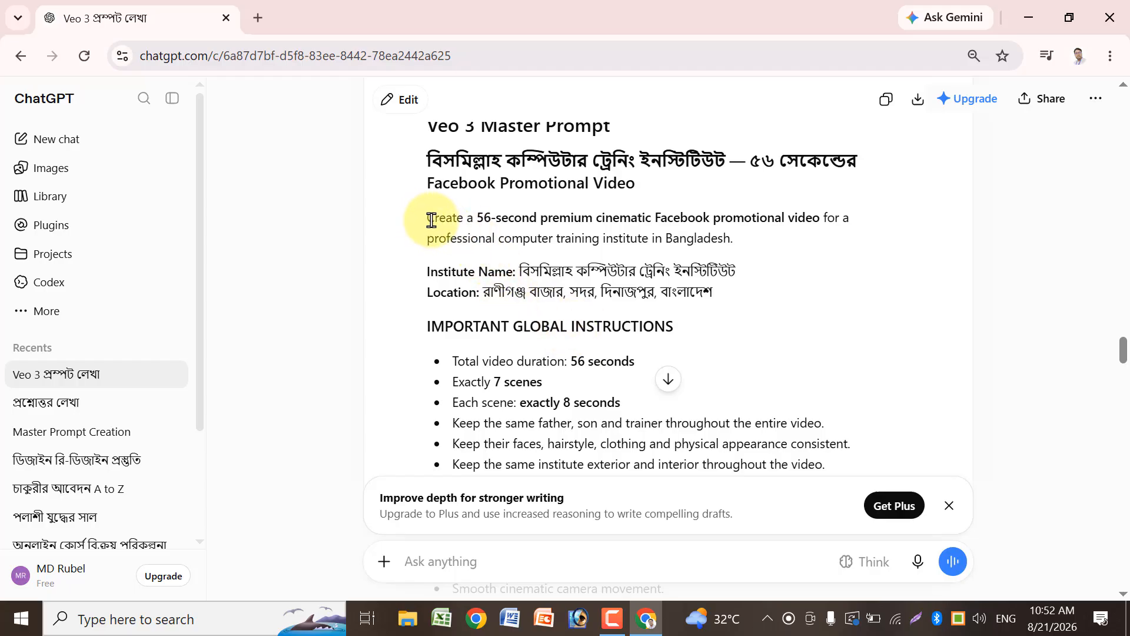
pyautogui.scroll(-2, 430, 219)
pyautogui.scroll(4, 430, 215)
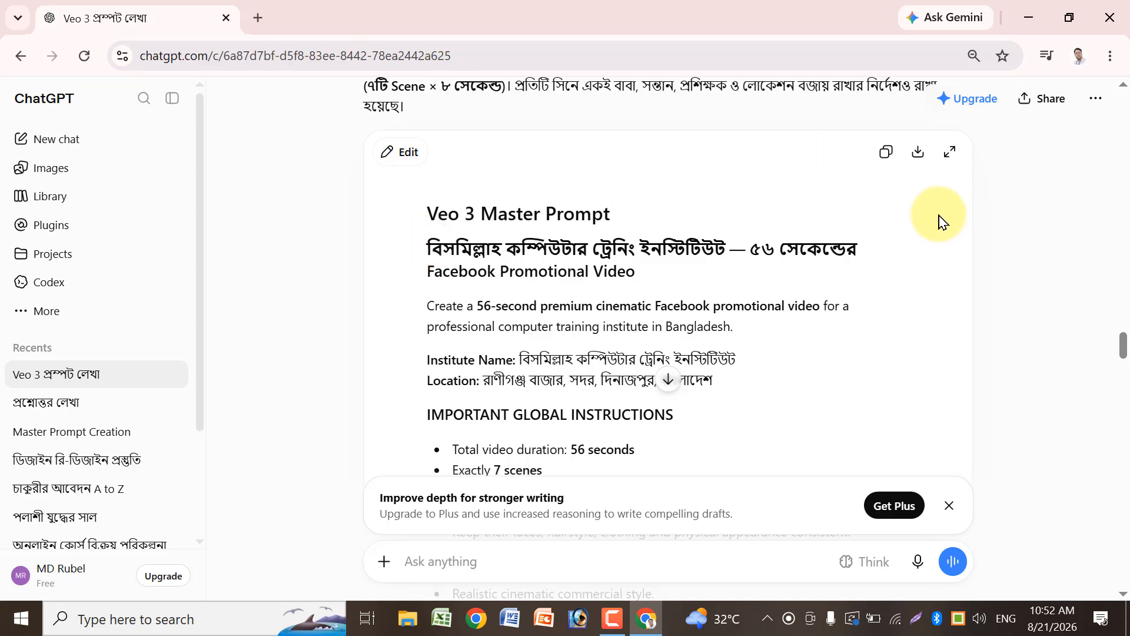
pyautogui.scroll(-6, 921, 244)
pyautogui.scroll(-3, 922, 245)
pyautogui.scroll(-13, 921, 241)
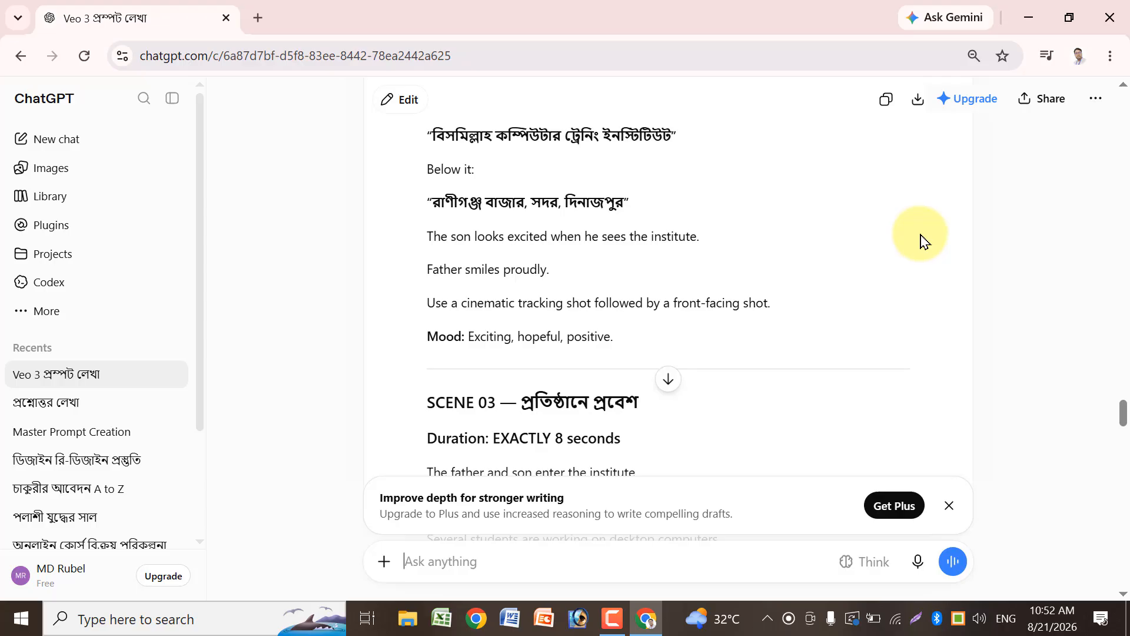
pyautogui.scroll(10, 922, 242)
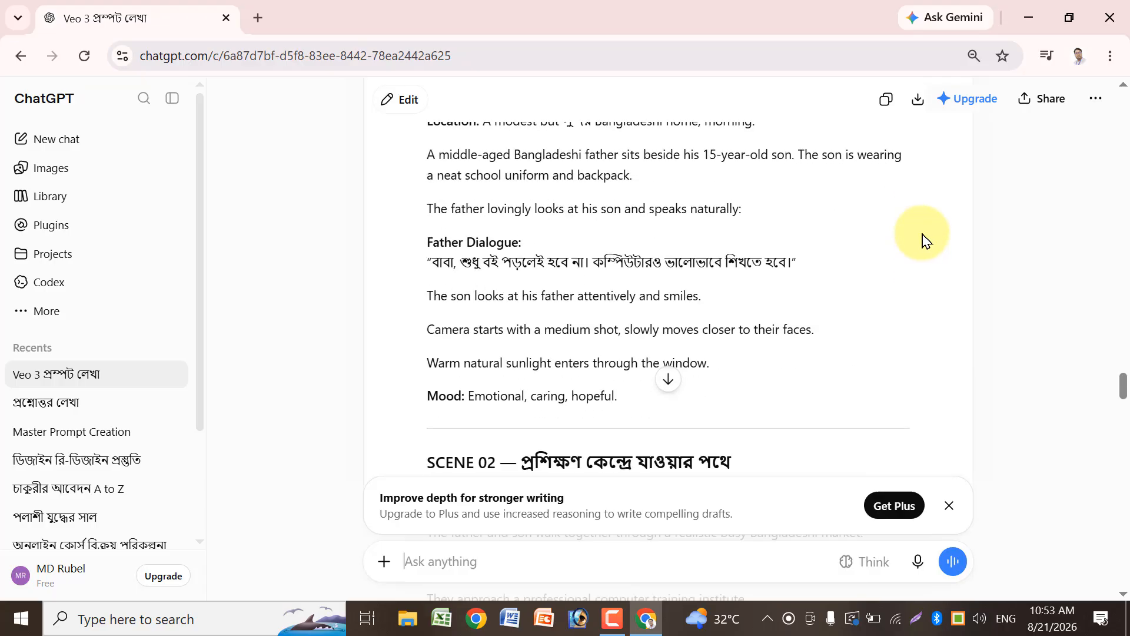
pyautogui.scroll(8, 926, 246)
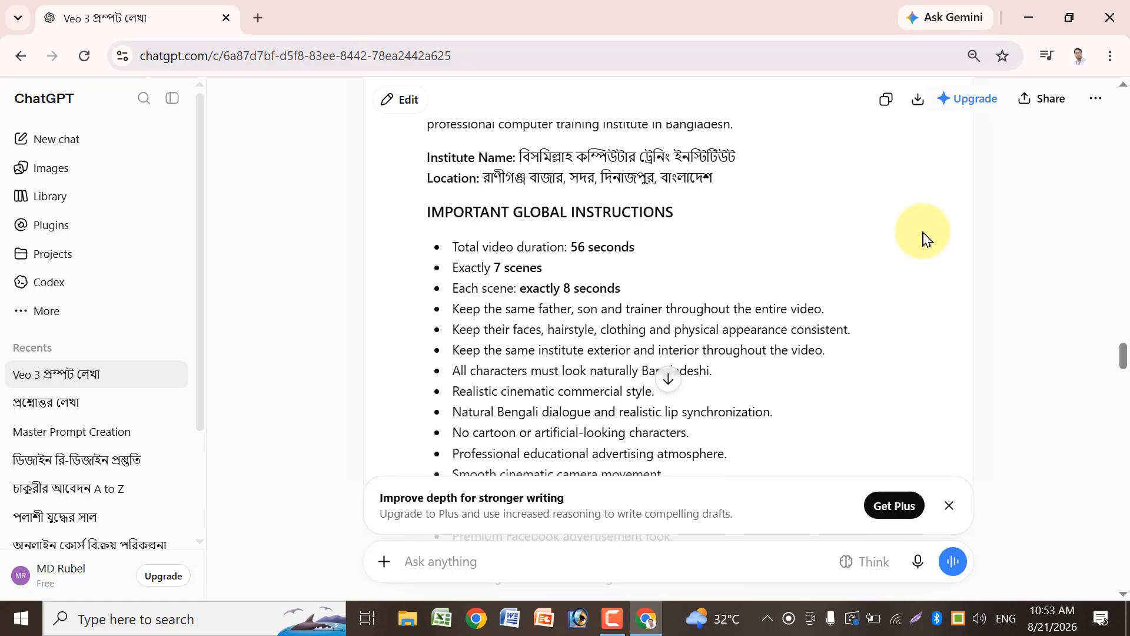
pyautogui.scroll(5, 893, 197)
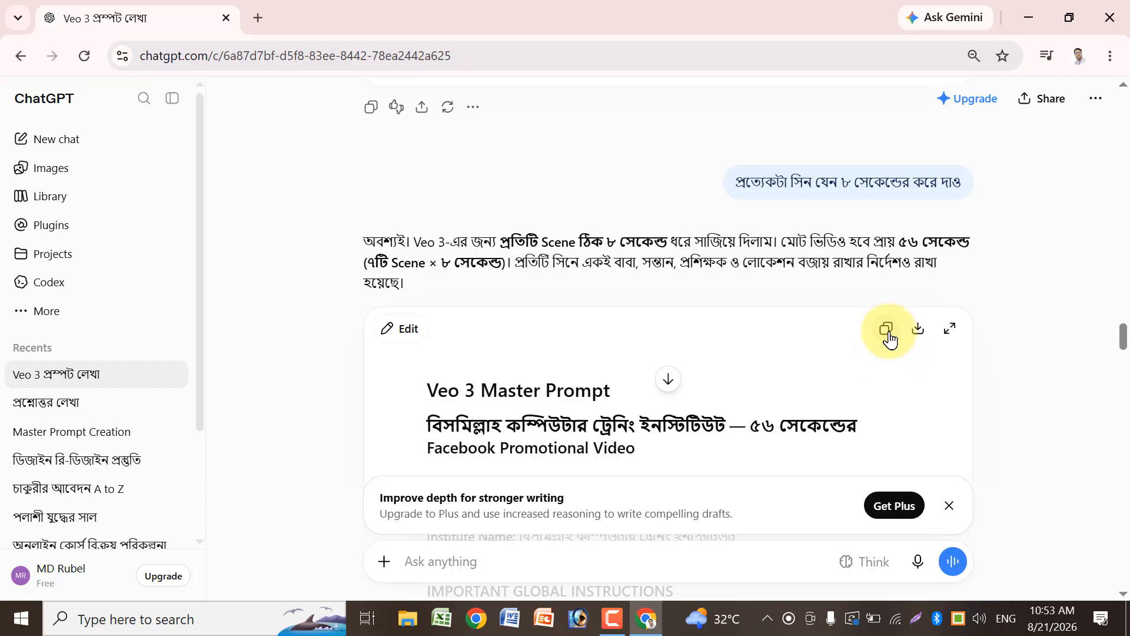
# Step: Open Google Vids in a new browser tab and dismiss the "Change video size" tip
pyautogui.click(255, 17)
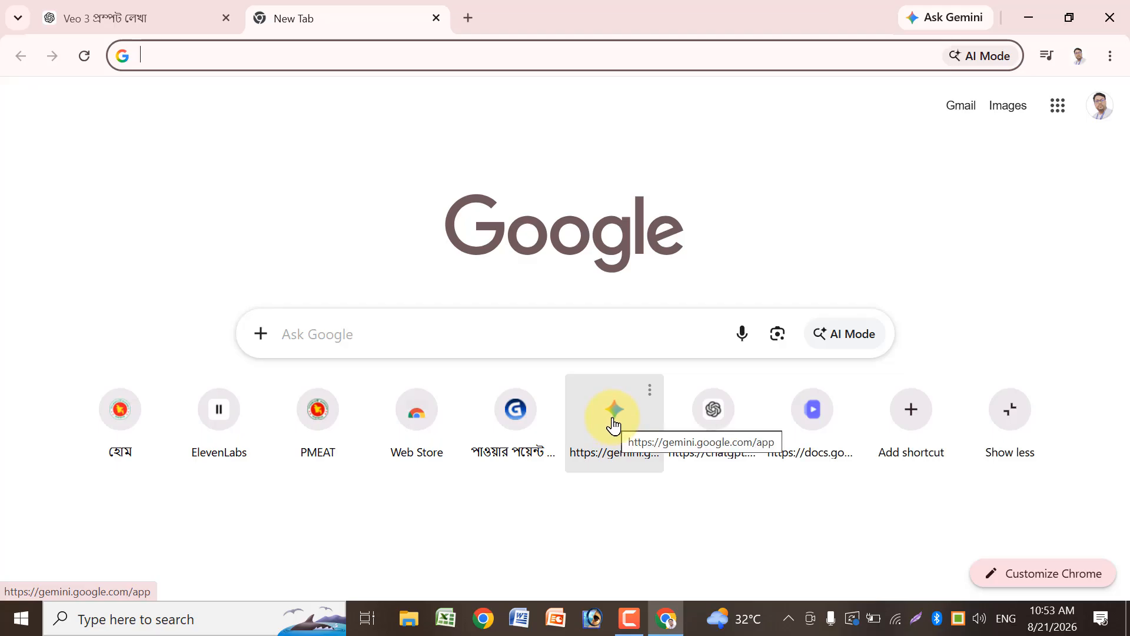
pyautogui.click(815, 419)
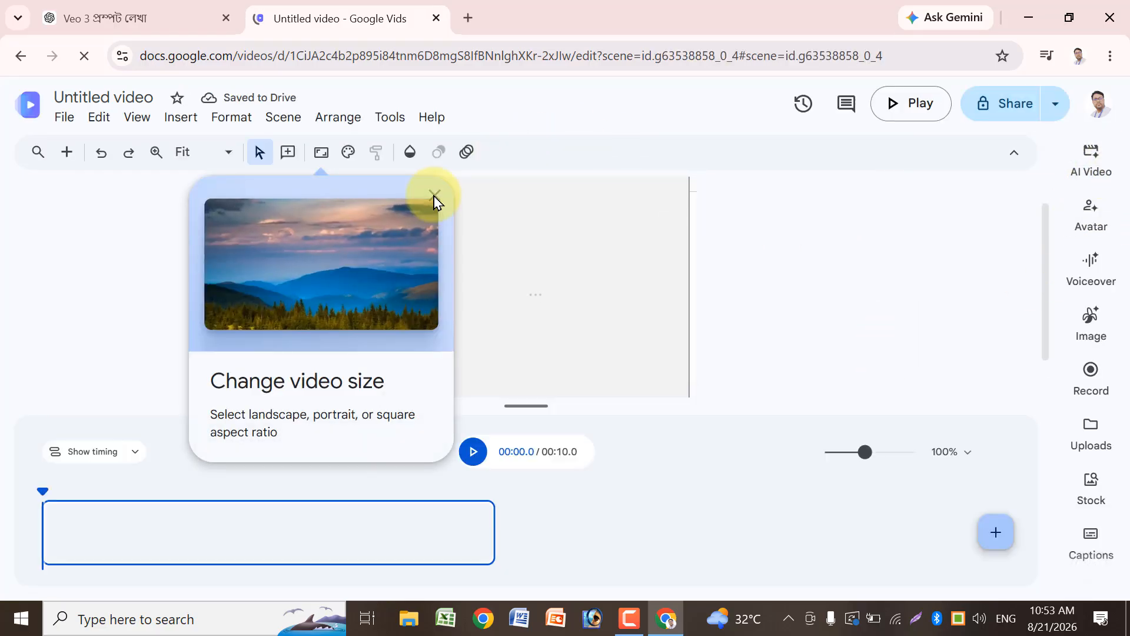
pyautogui.click(435, 198)
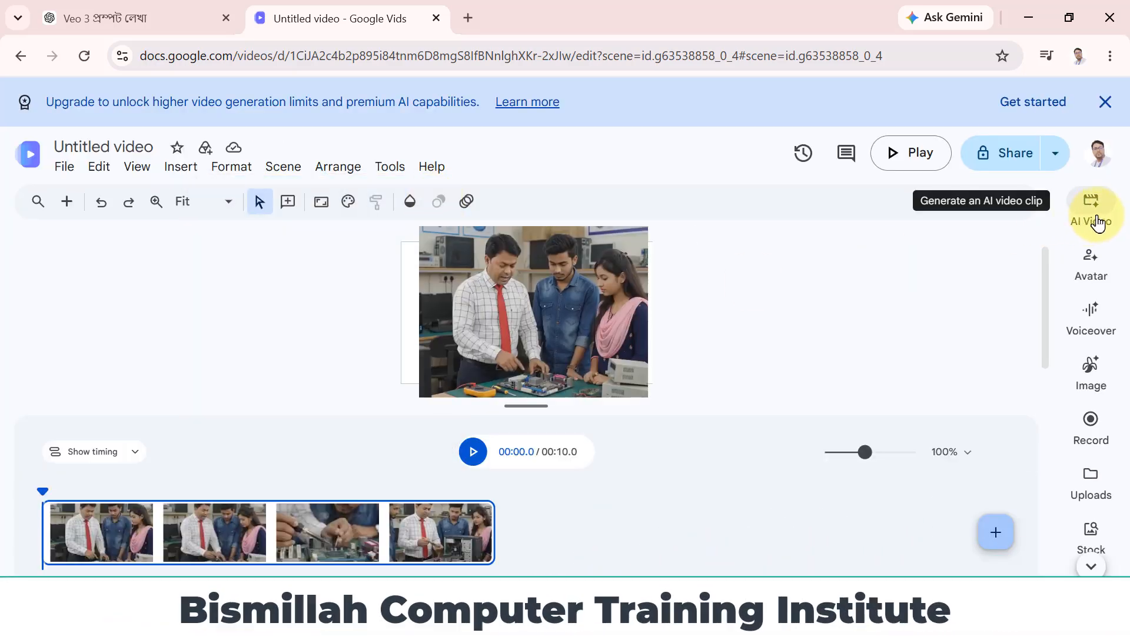
# Step: Paste the copied Veo 3 master prompt into a new AI video clip's description and look through the pasted text
pyautogui.click(1095, 219)
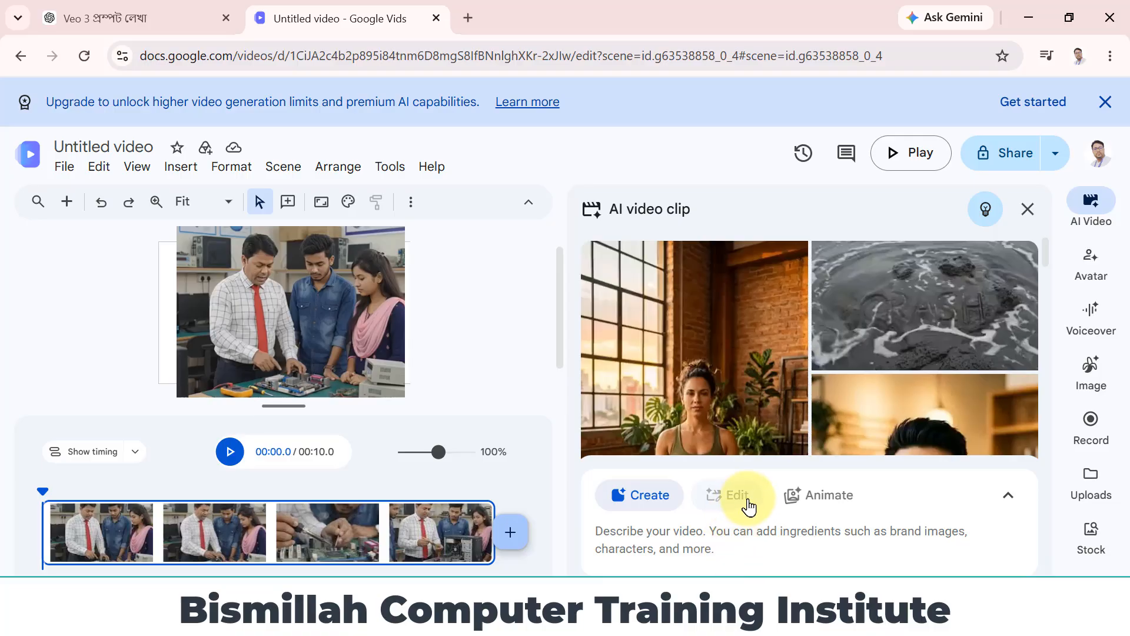
pyautogui.click(669, 539)
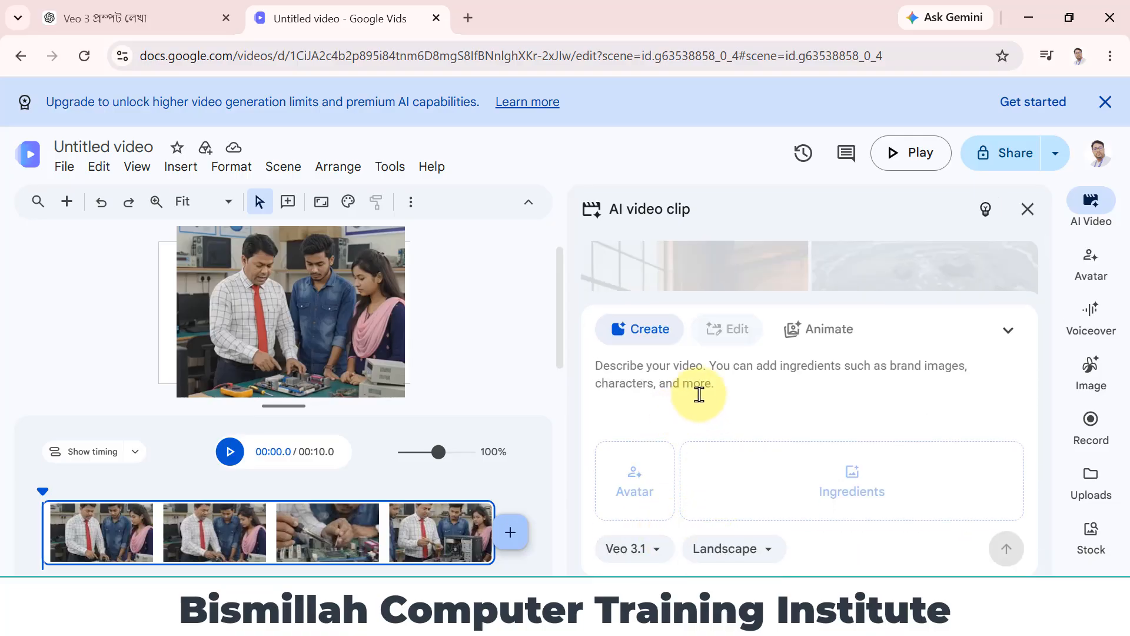
pyautogui.hotkey('ctrl', 'v')
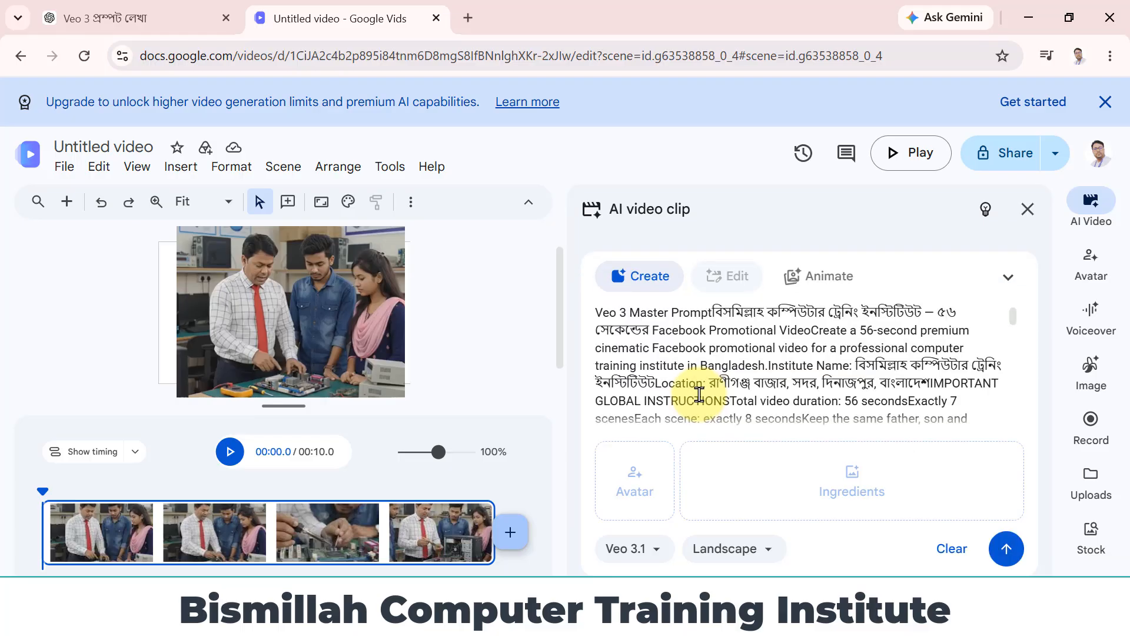
pyautogui.scroll(-5, 904, 396)
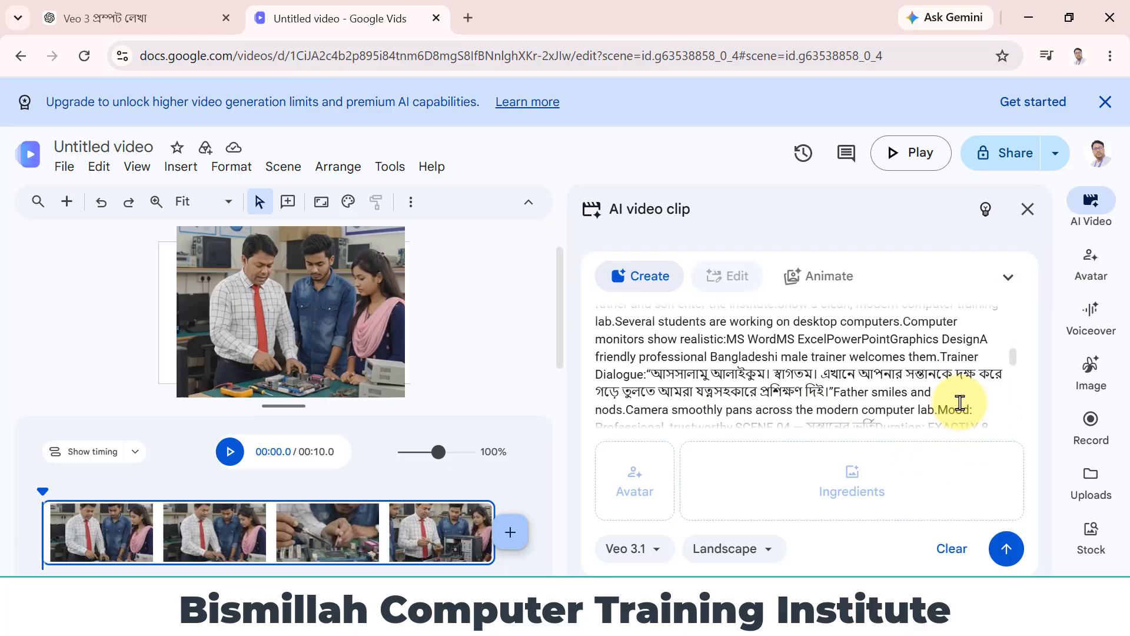
pyautogui.scroll(-5, 960, 403)
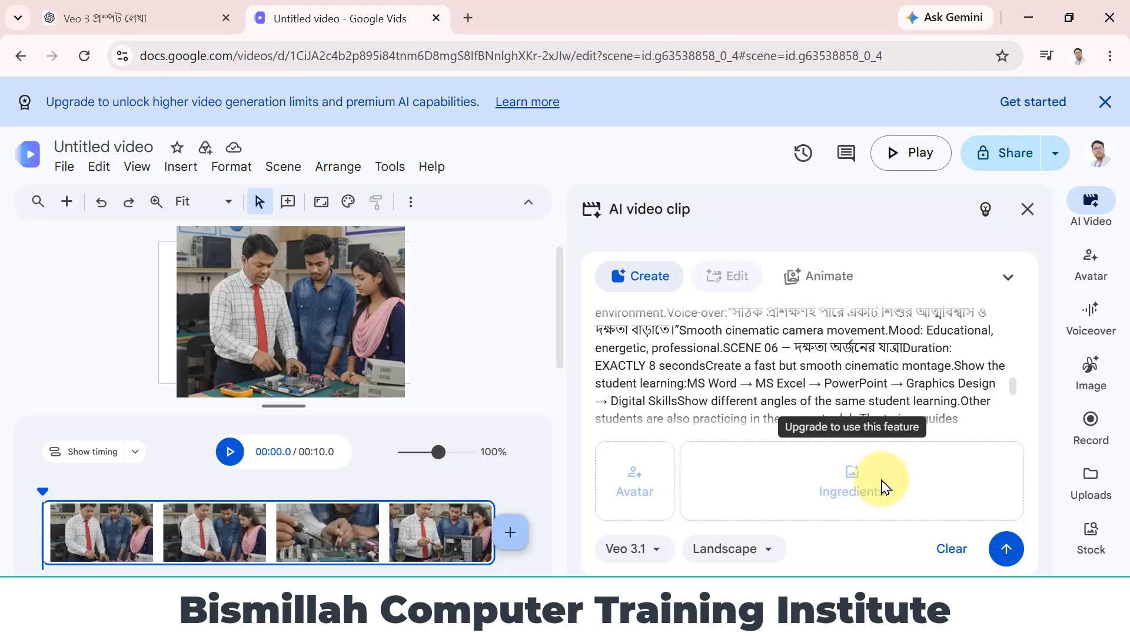
pyautogui.scroll(5, 984, 386)
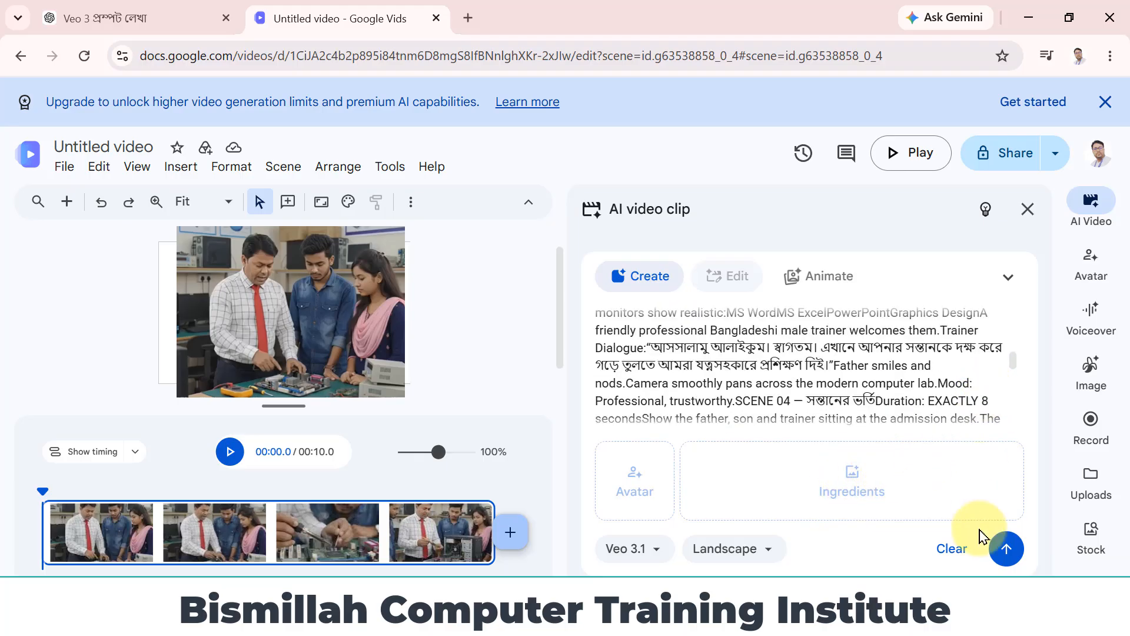
# Step: Submit the master prompt to generate the AI video clip with Veo 3.1 in landscape, dismissing the feedback survey
pyautogui.click(1008, 548)
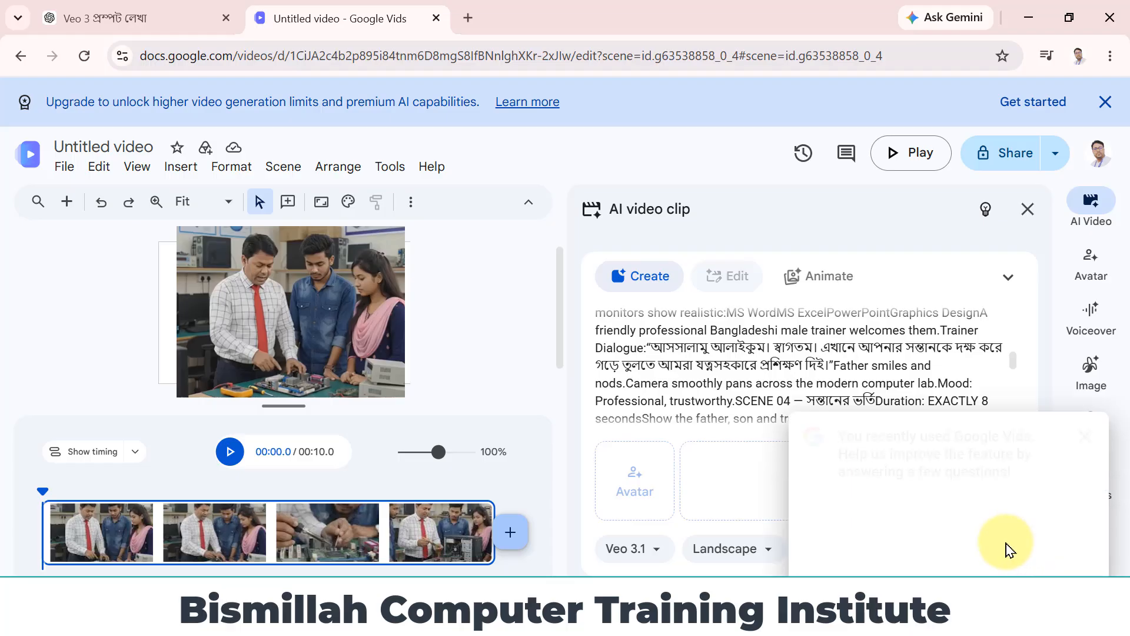
pyautogui.click(1086, 442)
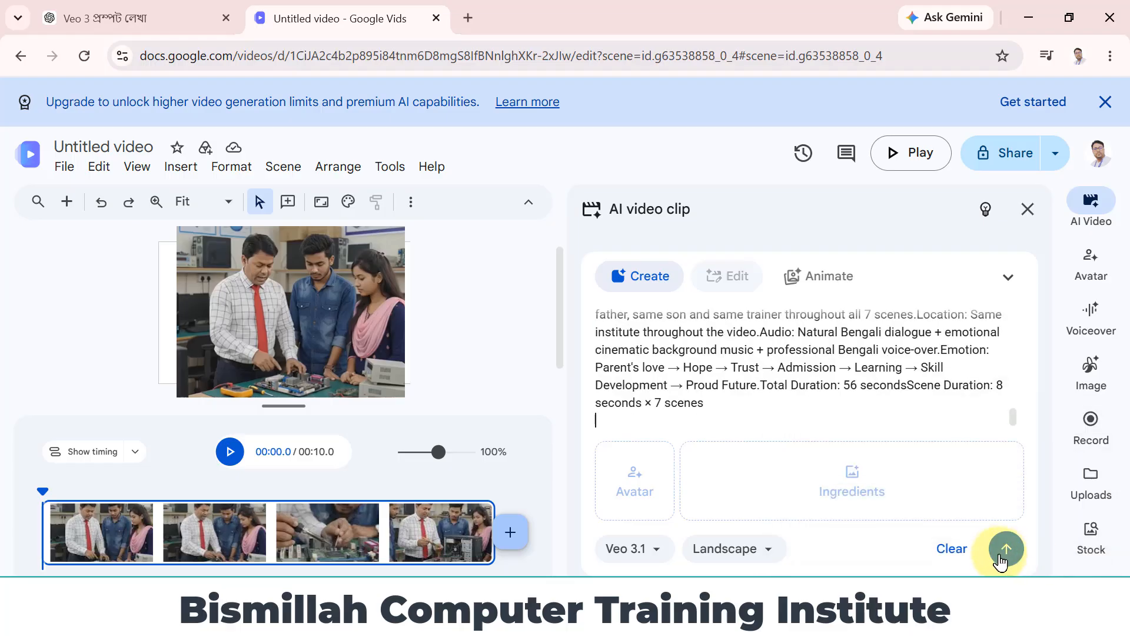
pyautogui.click(1000, 552)
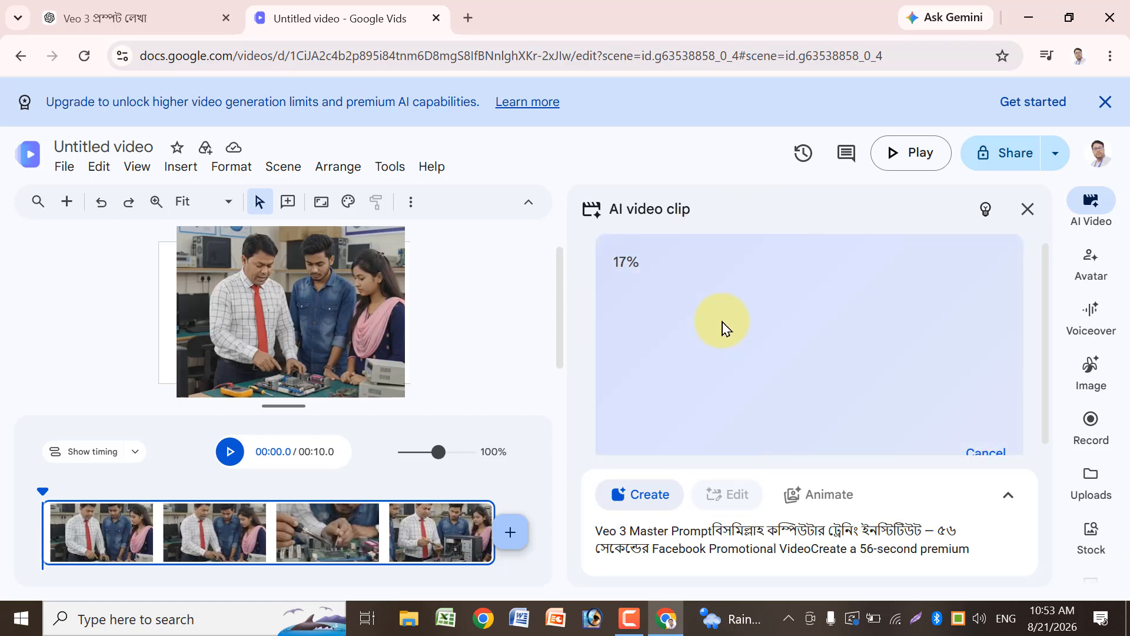
# Step: Return to the ChatGPT conversation and review the revised master prompt's introduction, global instructions and Scene 01
pyautogui.click(165, 18)
pyautogui.scroll(-4, 765, 453)
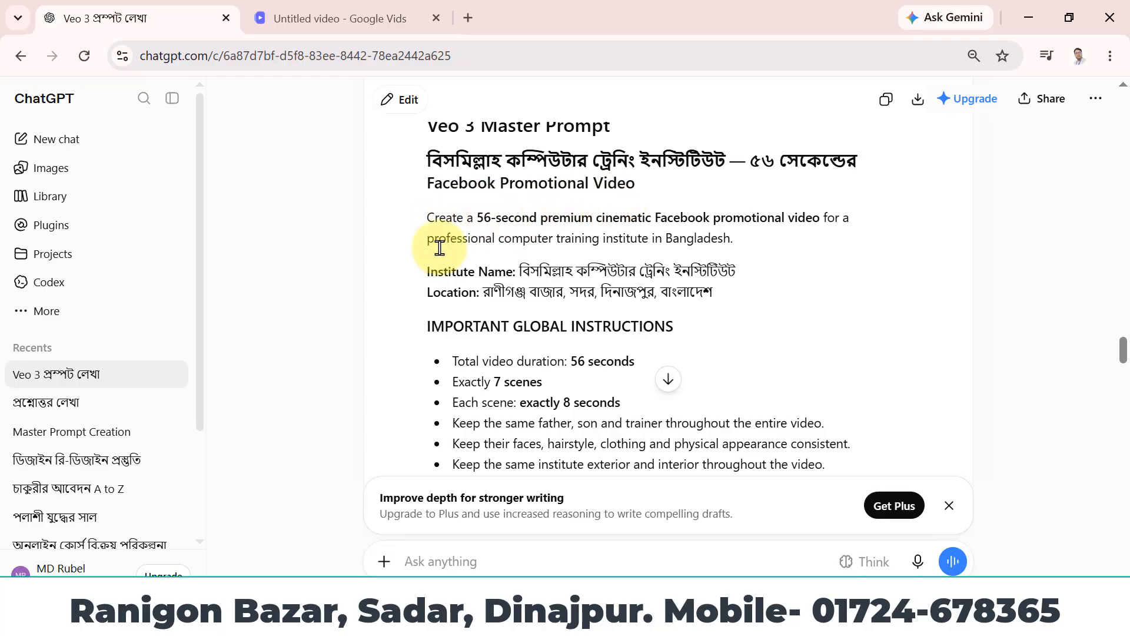
pyautogui.scroll(-11, 432, 223)
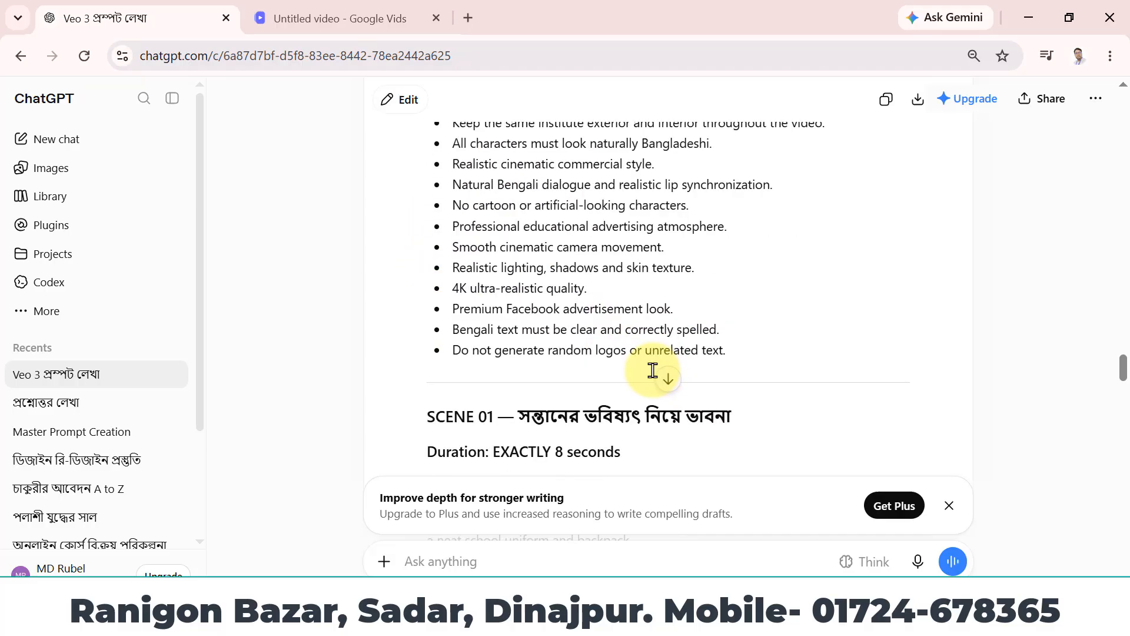
pyautogui.scroll(3, 618, 330)
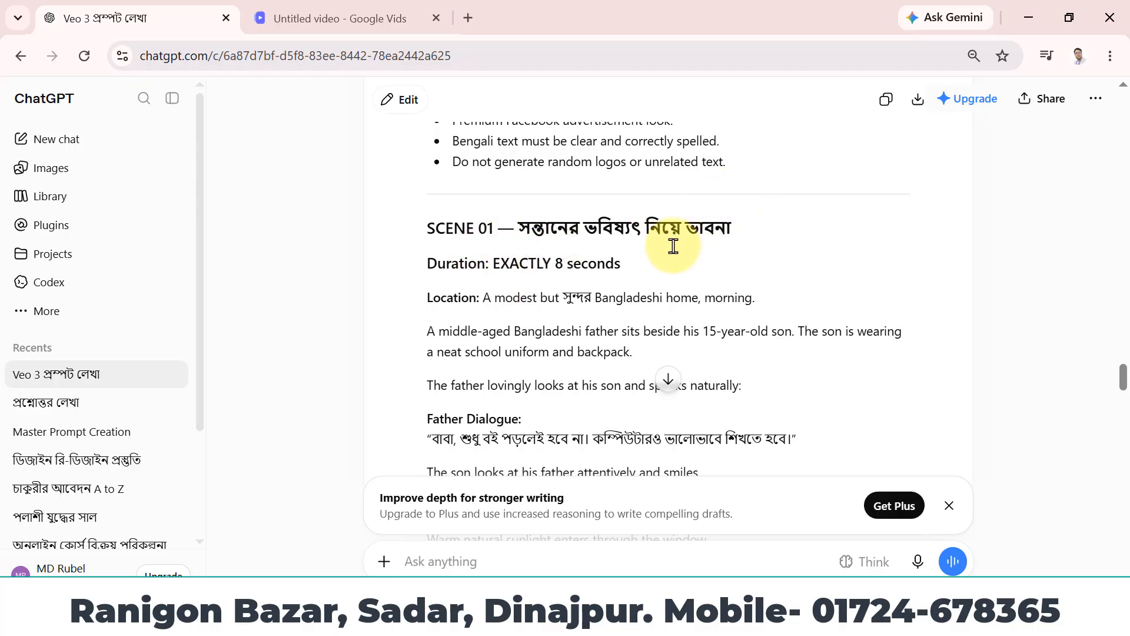
pyautogui.scroll(10, 677, 245)
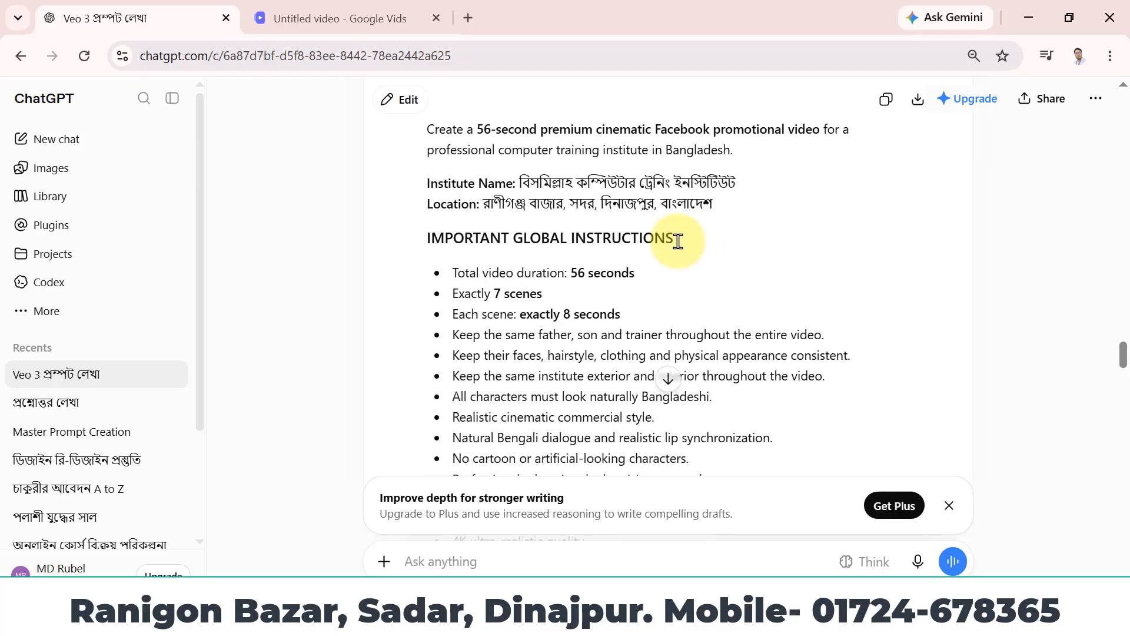
pyautogui.scroll(2, 678, 242)
pyautogui.scroll(2, 496, 172)
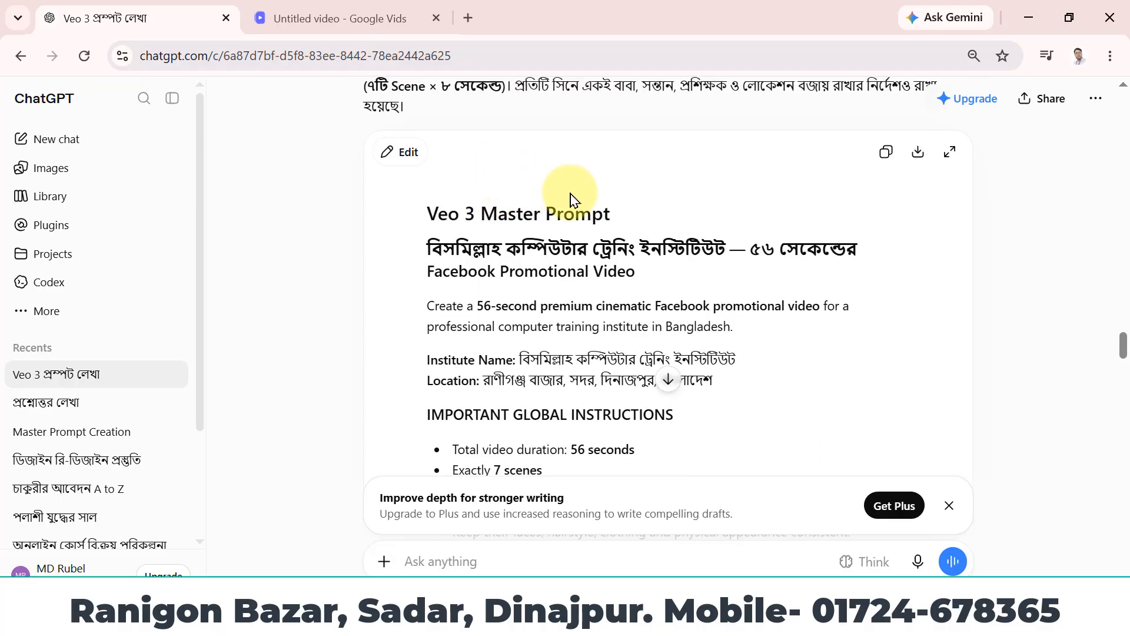
pyautogui.scroll(-1, 736, 300)
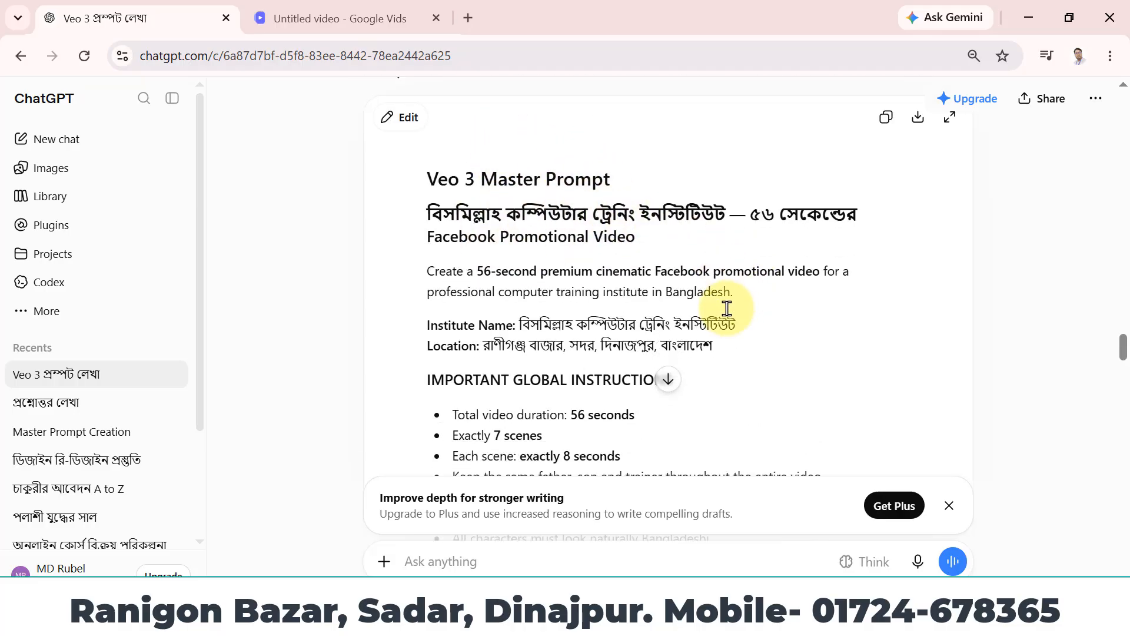
pyautogui.scroll(-2, 607, 288)
pyautogui.scroll(-4, 616, 321)
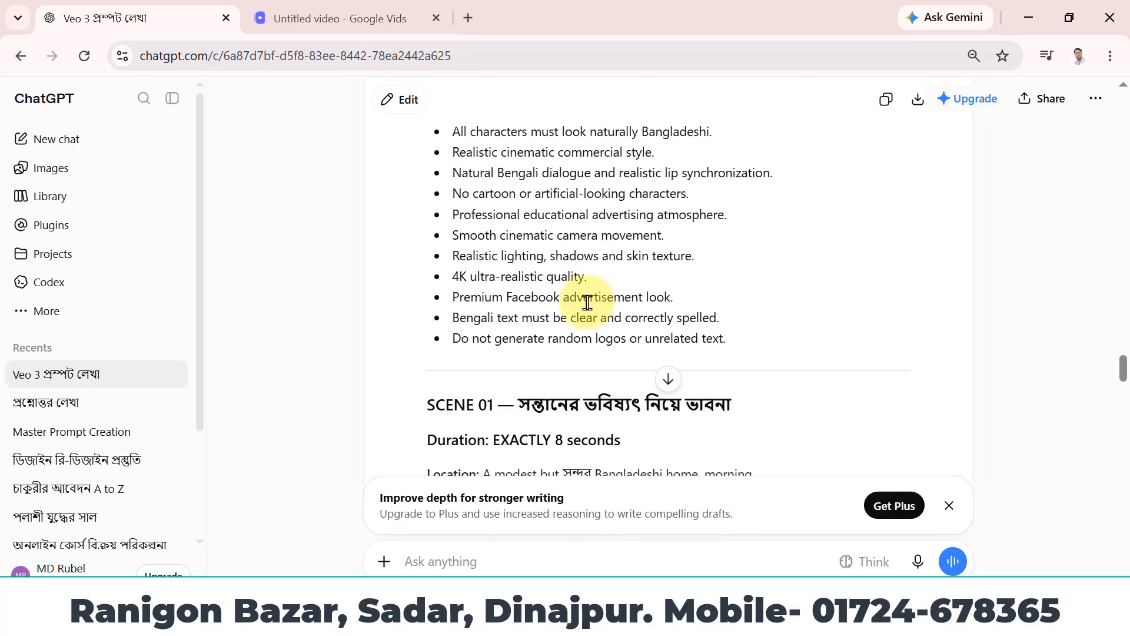
pyautogui.scroll(-4, 587, 303)
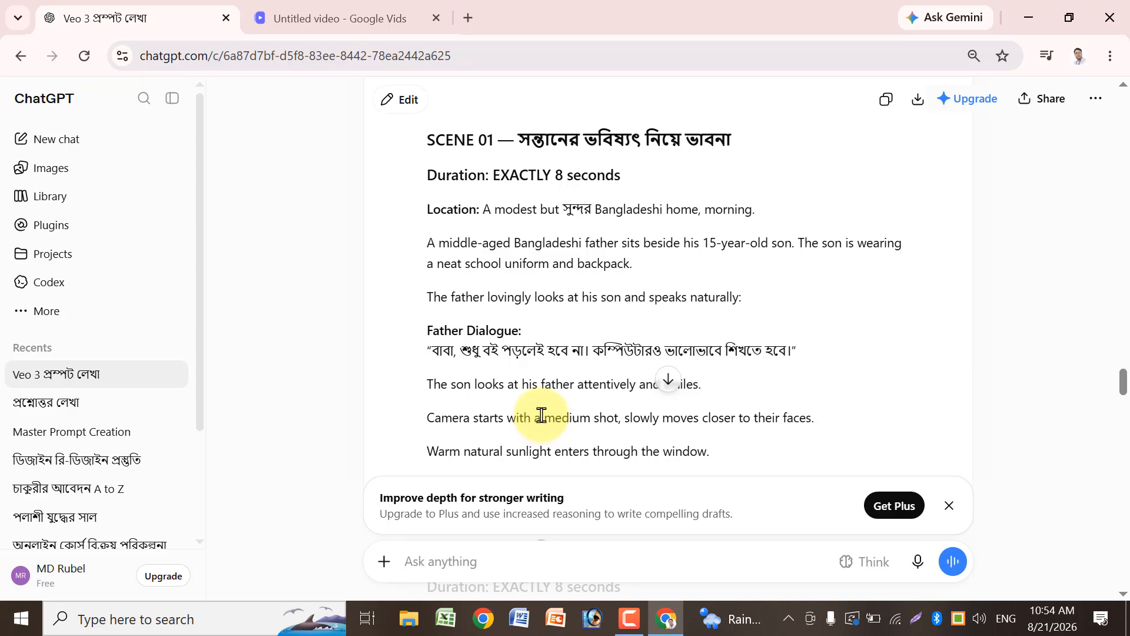
pyautogui.scroll(10, 522, 291)
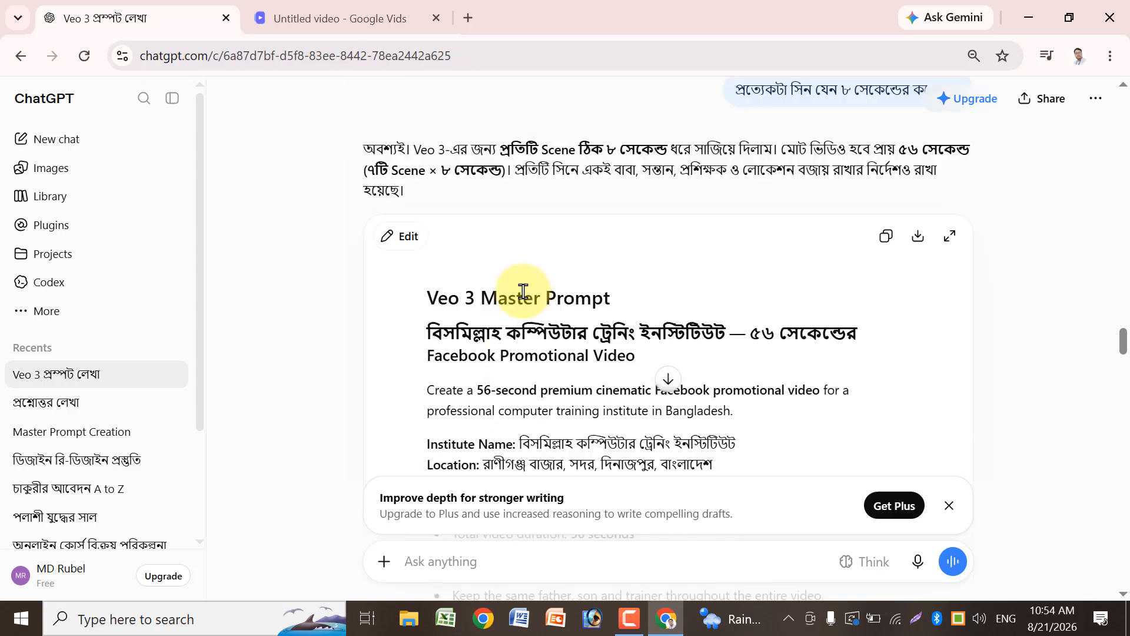
# Step: Copy the master prompt's introduction, institute details and global instructions, from "Create a 56-second" through "Do not generate random logos or unrelated text."
pyautogui.scroll(-2, 481, 311)
pyautogui.moveTo(428, 206); pyautogui.dragTo(760, 460)
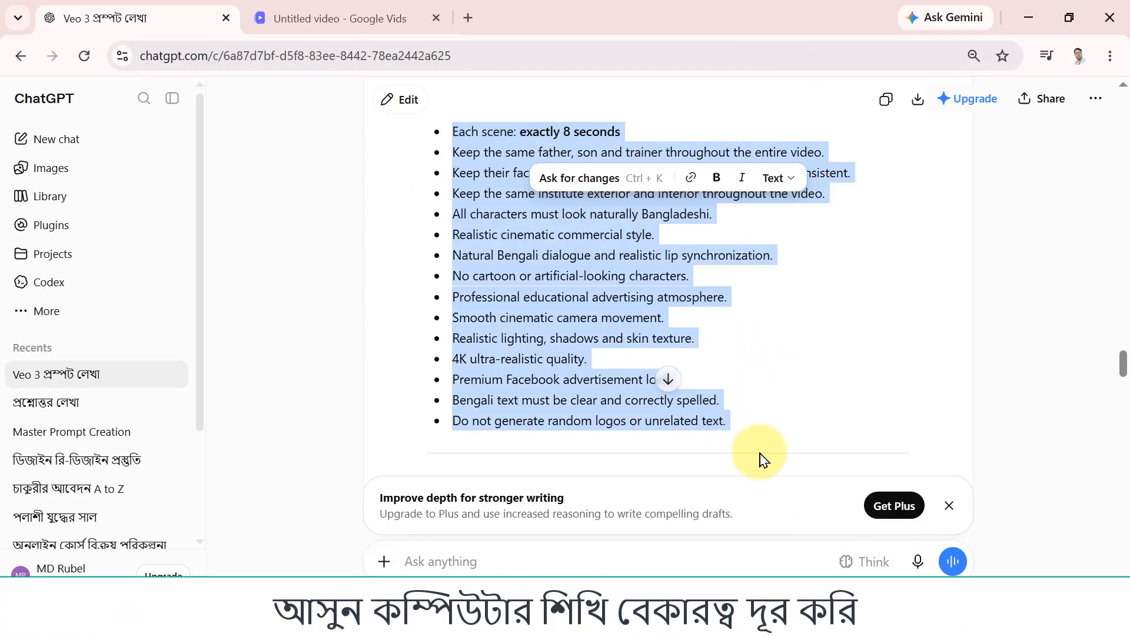
pyautogui.rightClick(488, 241)
pyautogui.click(543, 241)
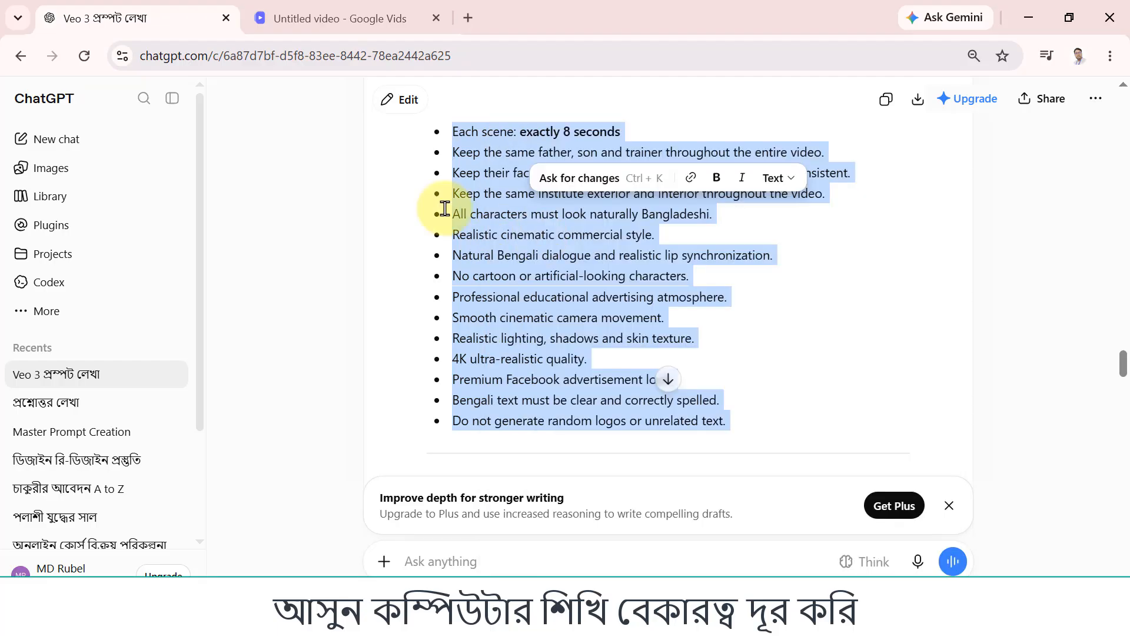
# Step: Open a new Chrome window under a different browser profile
pyautogui.click(373, 19)
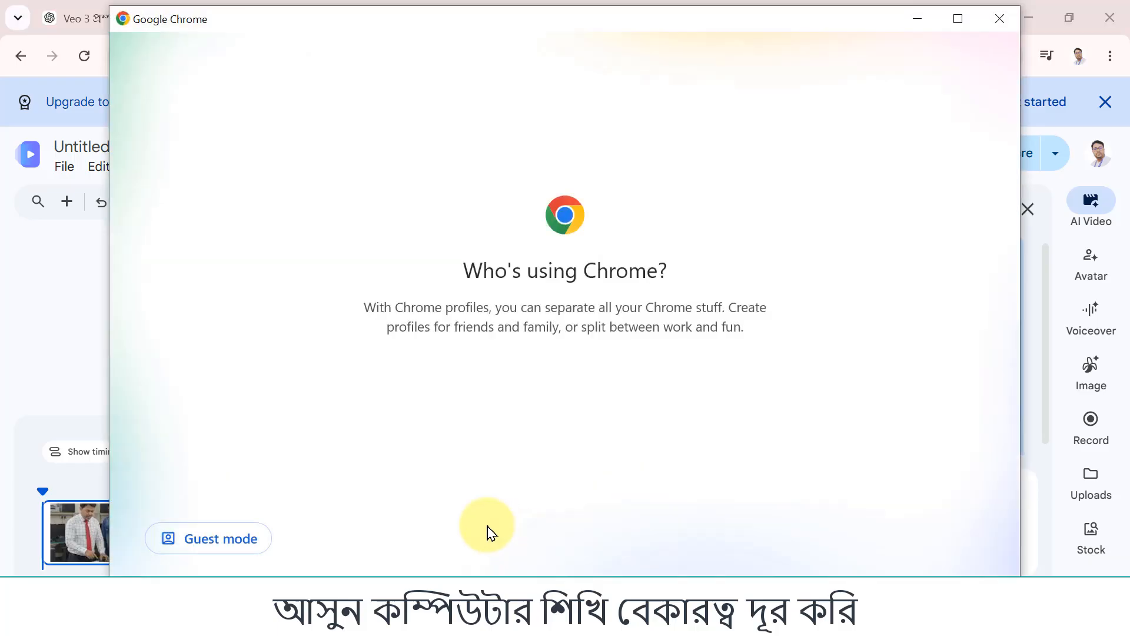
pyautogui.click(358, 347)
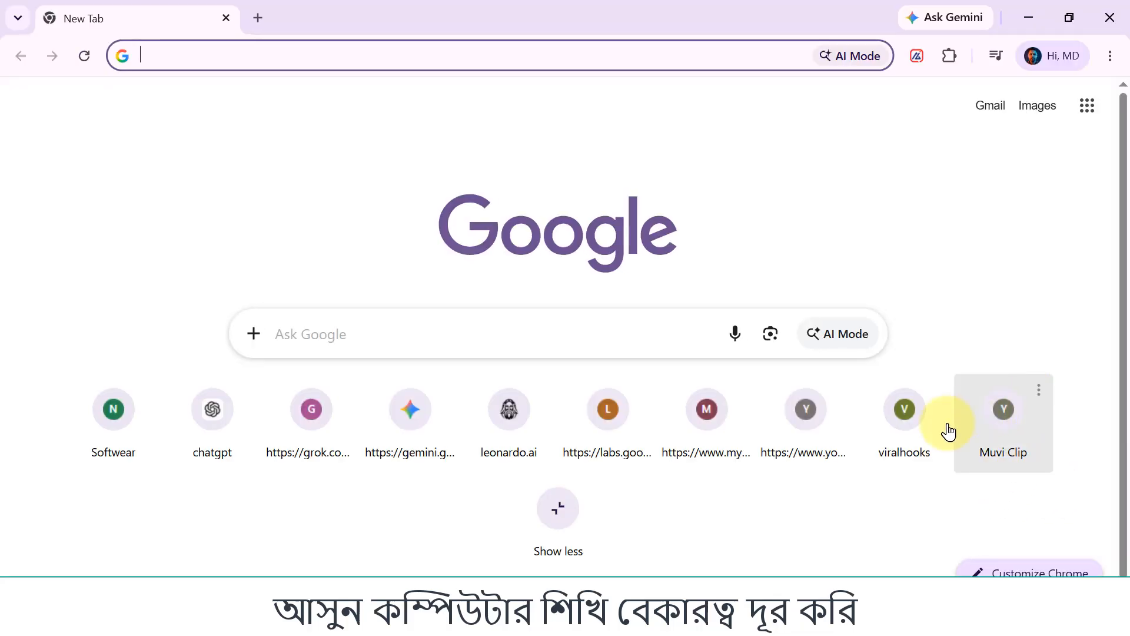
pyautogui.click(1087, 106)
pyautogui.scroll(-10, 1040, 468)
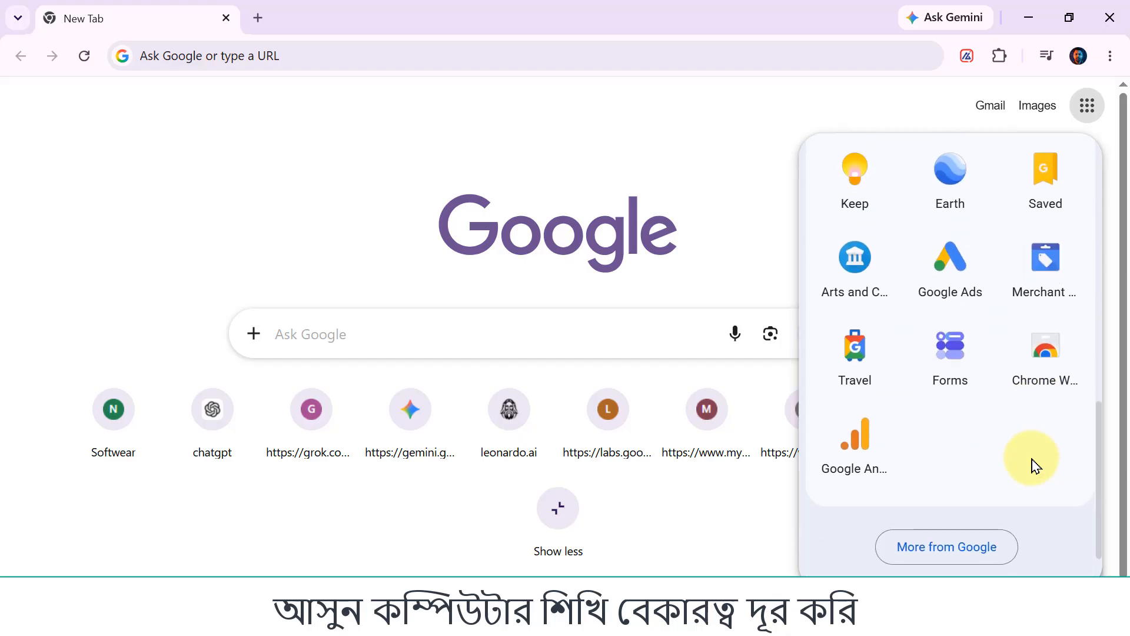
pyautogui.scroll(10, 1034, 465)
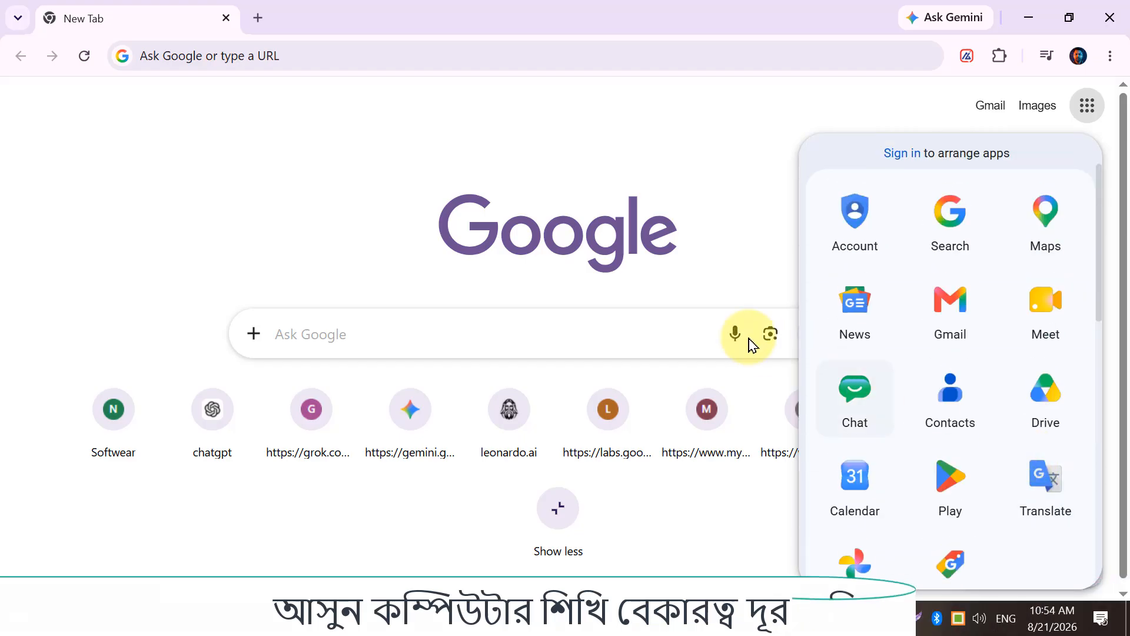
pyautogui.click(512, 119)
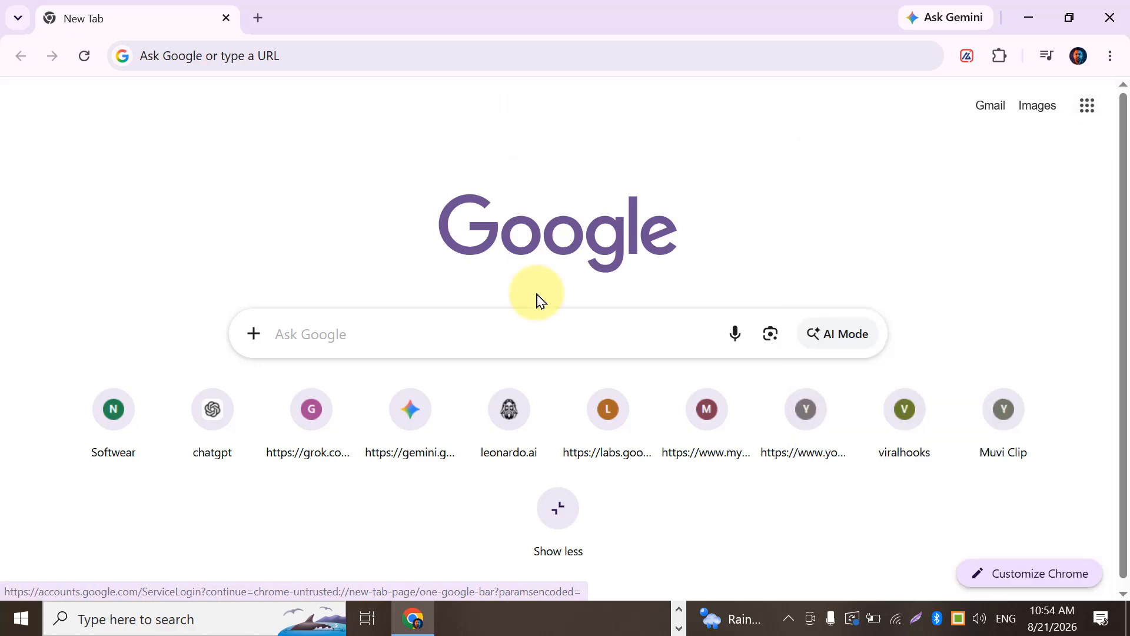
# Step: Search Google for "vids google", open Google Vids through its sign-in result, and start a blank landscape vid
pyautogui.click(446, 342)
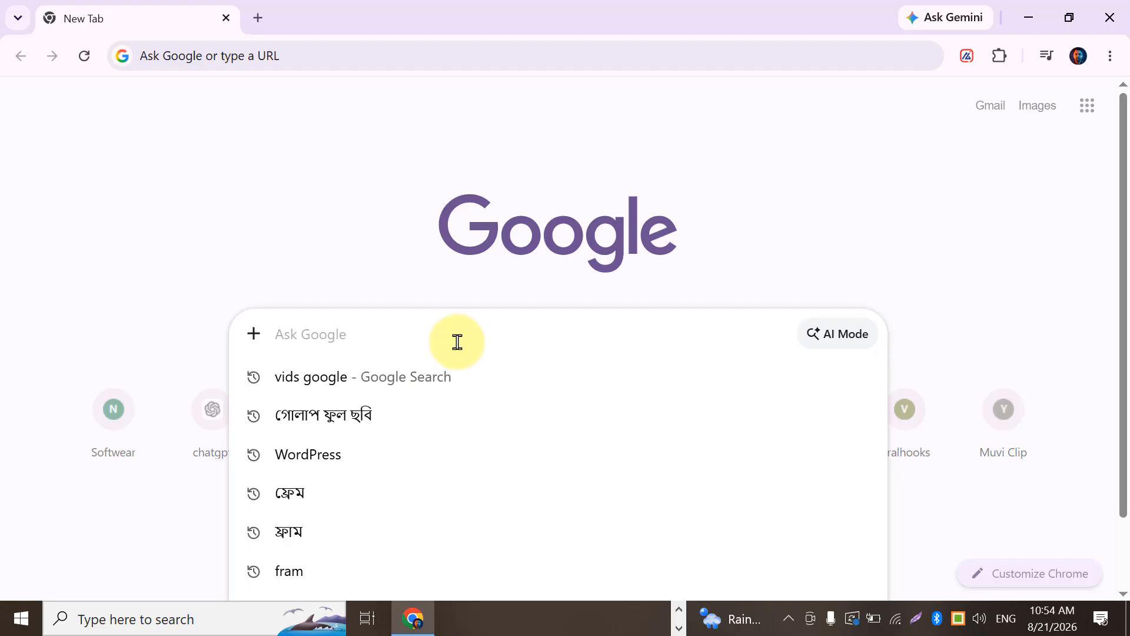
pyautogui.click(286, 378)
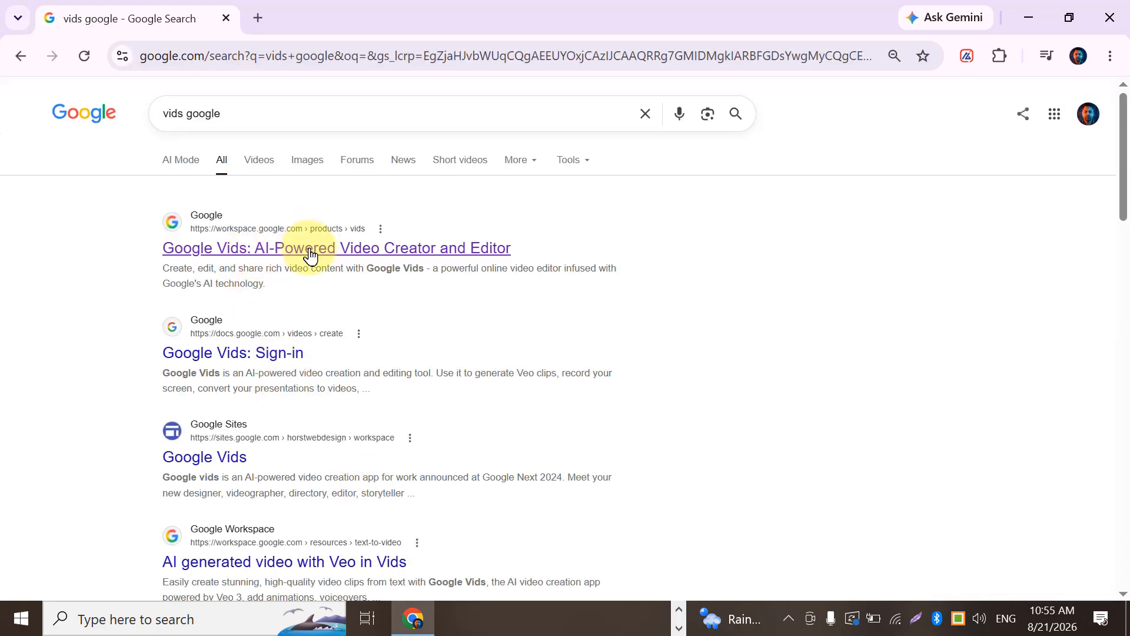
pyautogui.click(265, 354)
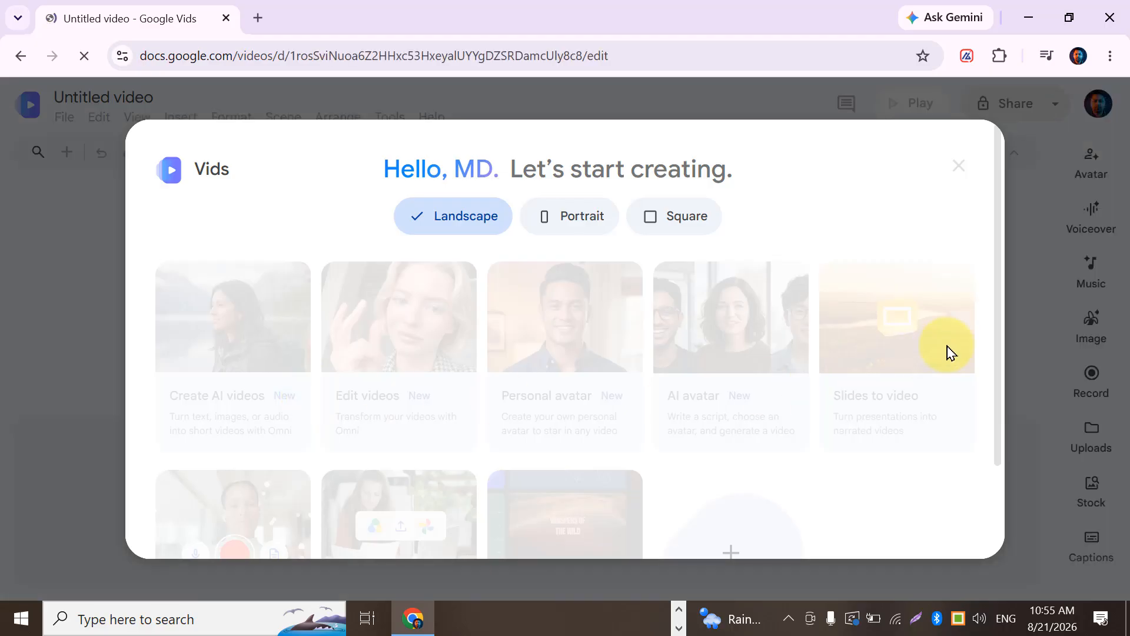
pyautogui.scroll(-1, 880, 406)
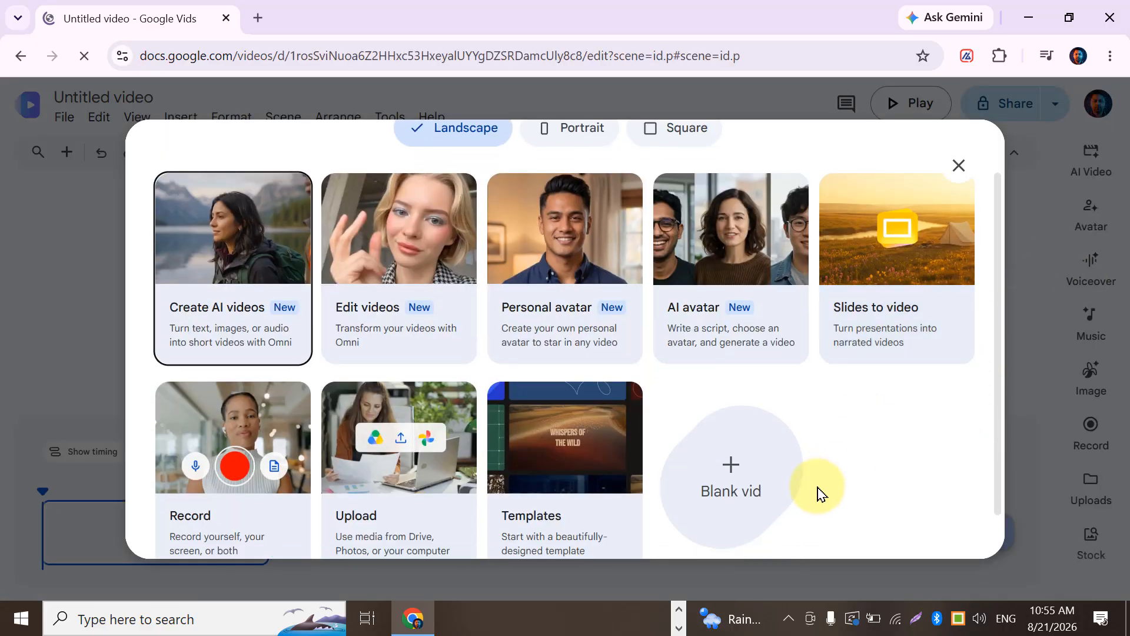
pyautogui.click(731, 474)
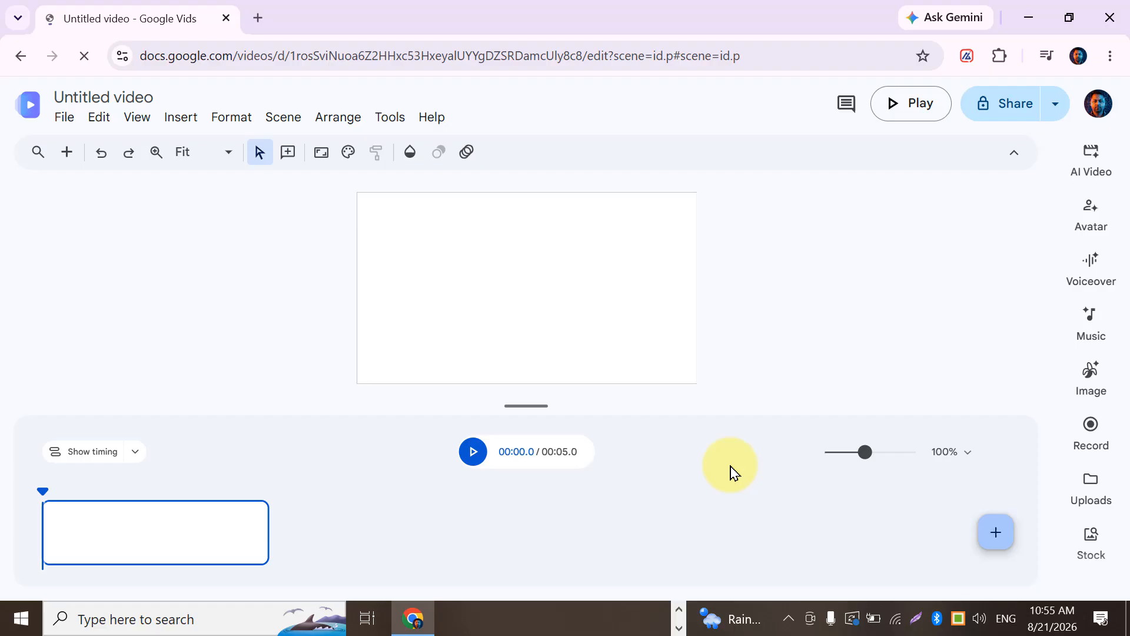
# Step: Paste the copied introduction and global instructions into a new AI video clip's description and check the end of the text
pyautogui.click(1089, 169)
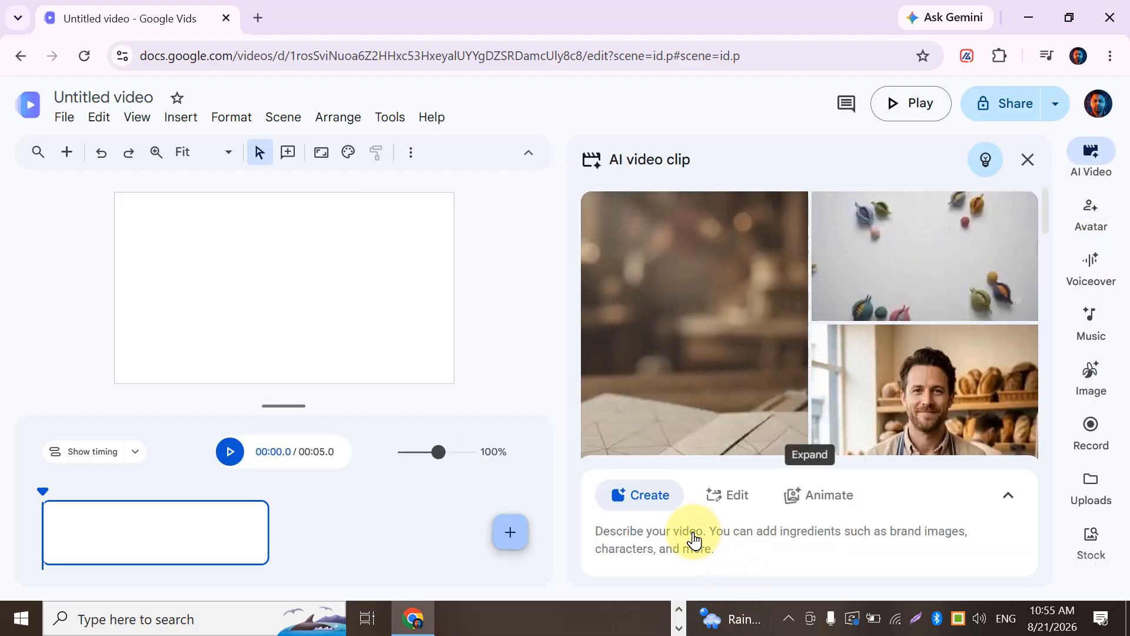
pyautogui.click(695, 541)
pyautogui.hotkey('ctrl', 'v')
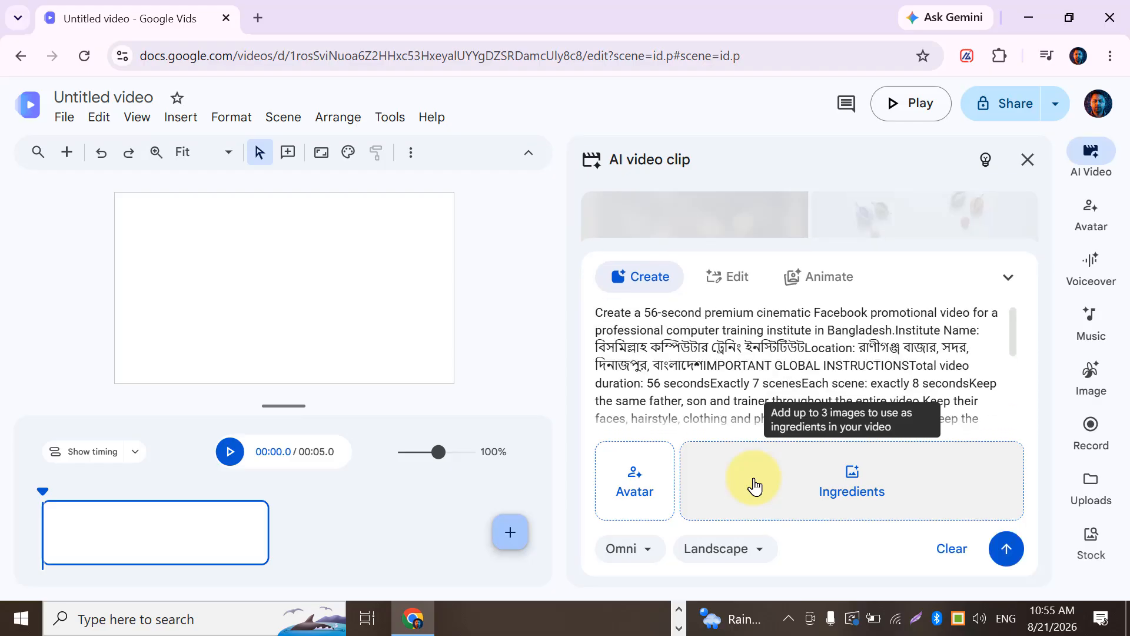
pyautogui.scroll(-5, 812, 330)
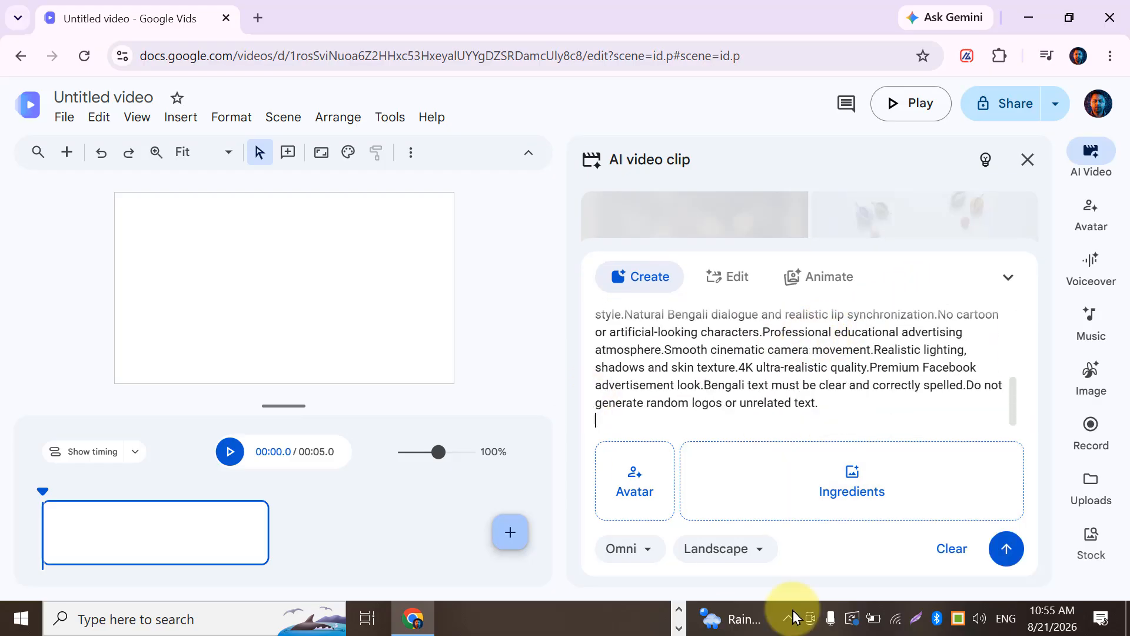
# Step: Switch back to the other Chrome window and show the ChatGPT conversation holding the Veo 3 master prompt
pyautogui.click(680, 616)
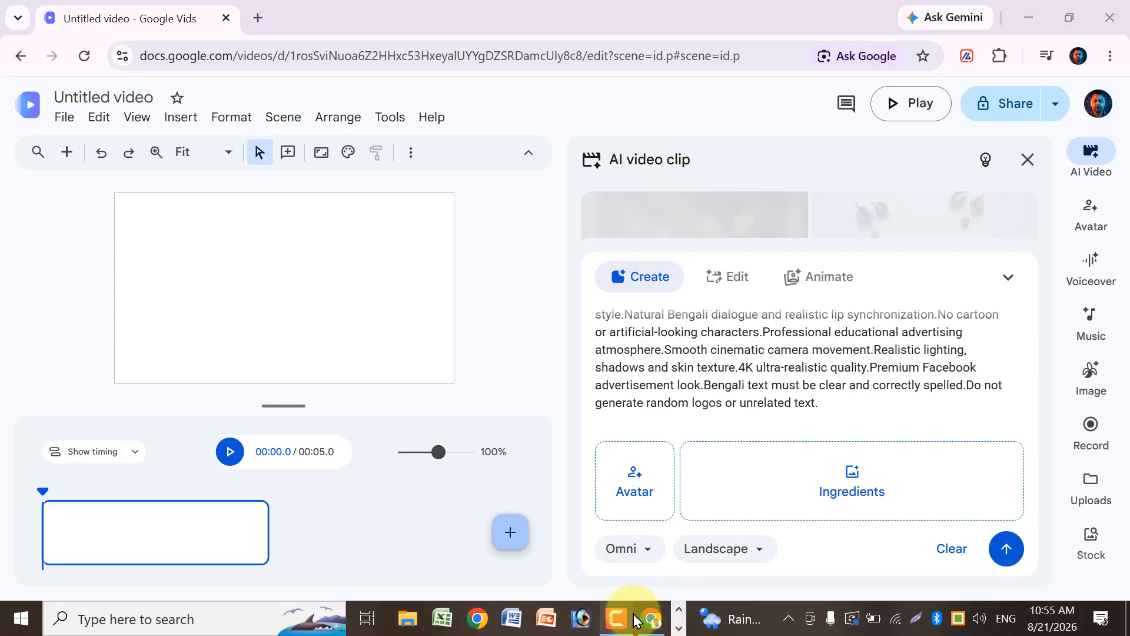
pyautogui.click(661, 626)
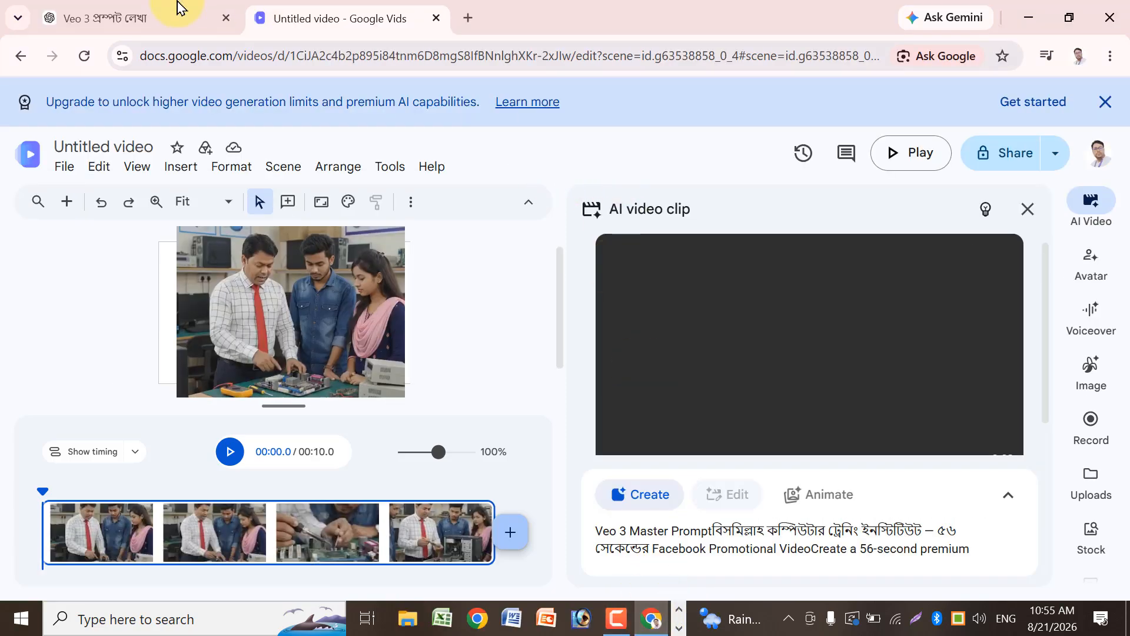
pyautogui.click(137, 20)
# Step: Copy the Scene 01 text, from "Duration: EXACTLY 8 seconds" through "Mood: Emotional, caring, hopeful.", leaving the original in the prompt
pyautogui.scroll(-4, 548, 391)
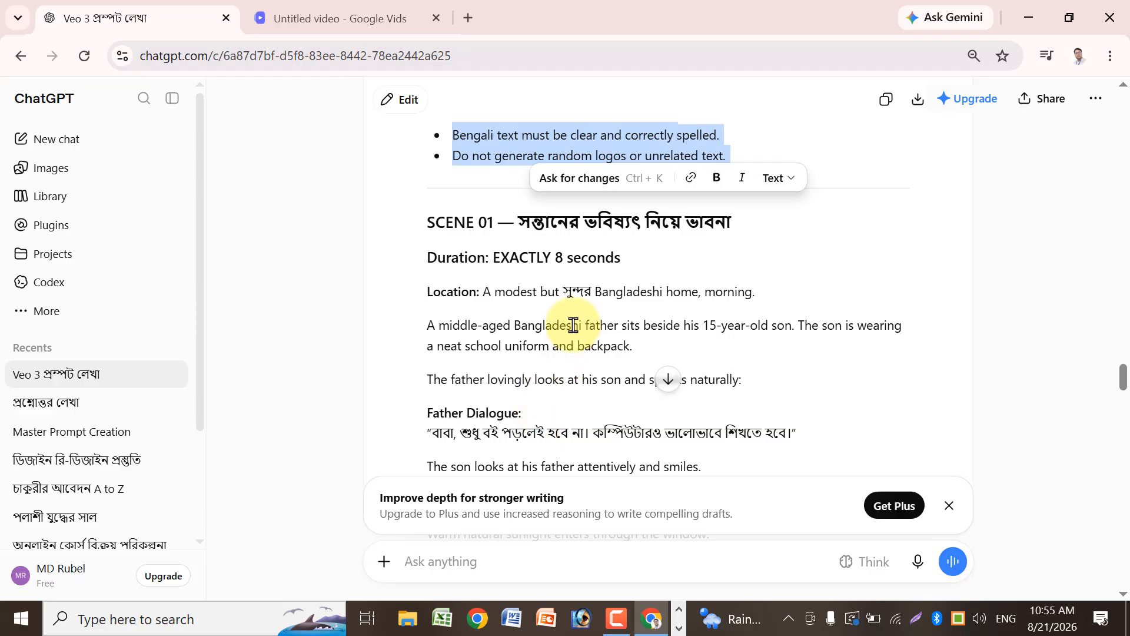
pyautogui.scroll(-2, 563, 315)
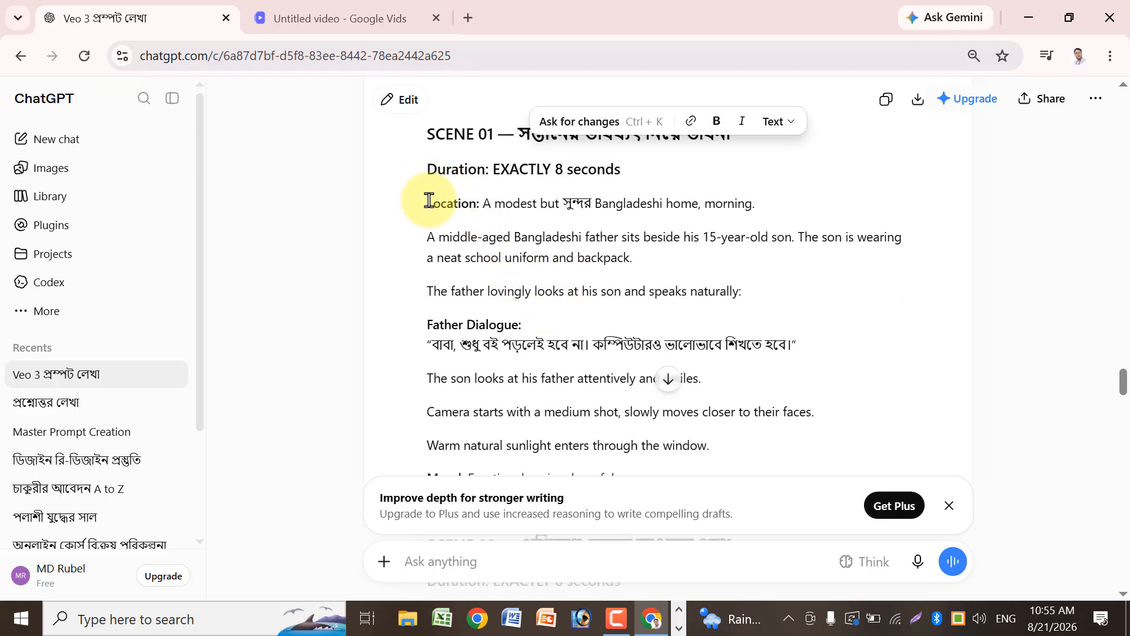
pyautogui.moveTo(428, 201); pyautogui.dragTo(1124, 390)
pyautogui.hotkey('ctrl', '-')
pyautogui.hotkey('ctrl', '-')
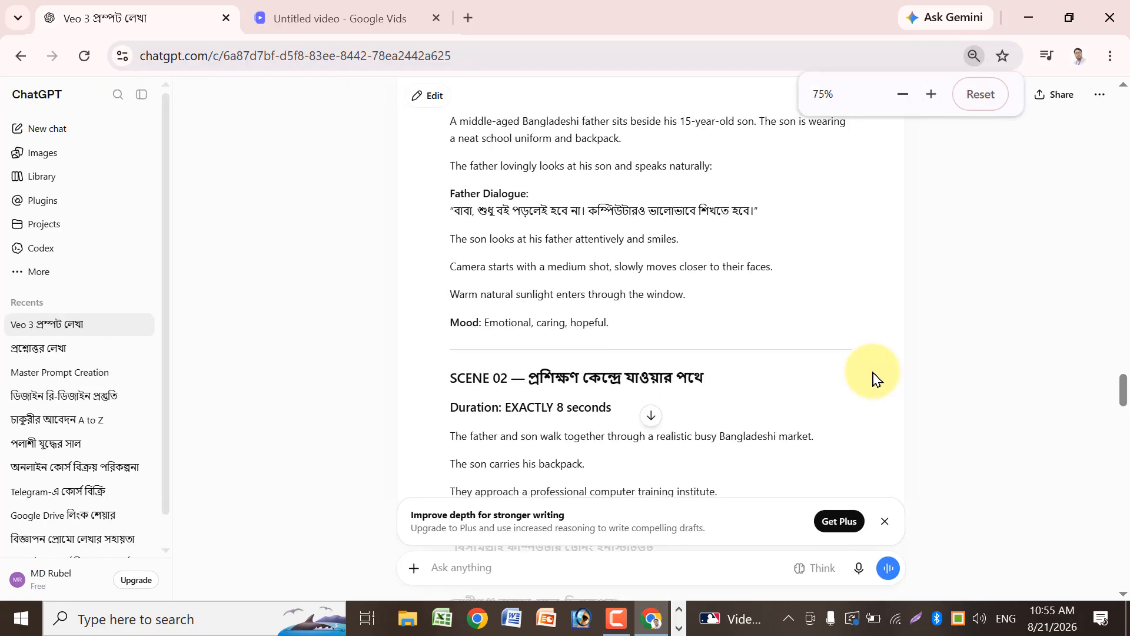
pyautogui.scroll(2, 815, 381)
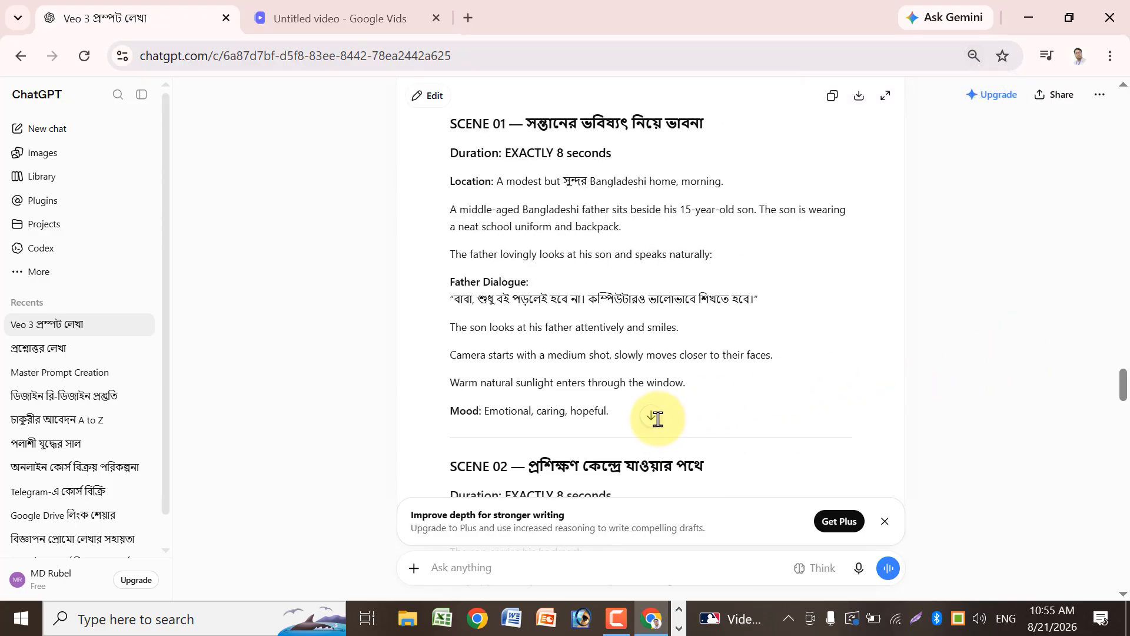
pyautogui.moveTo(620, 414); pyautogui.dragTo(451, 158)
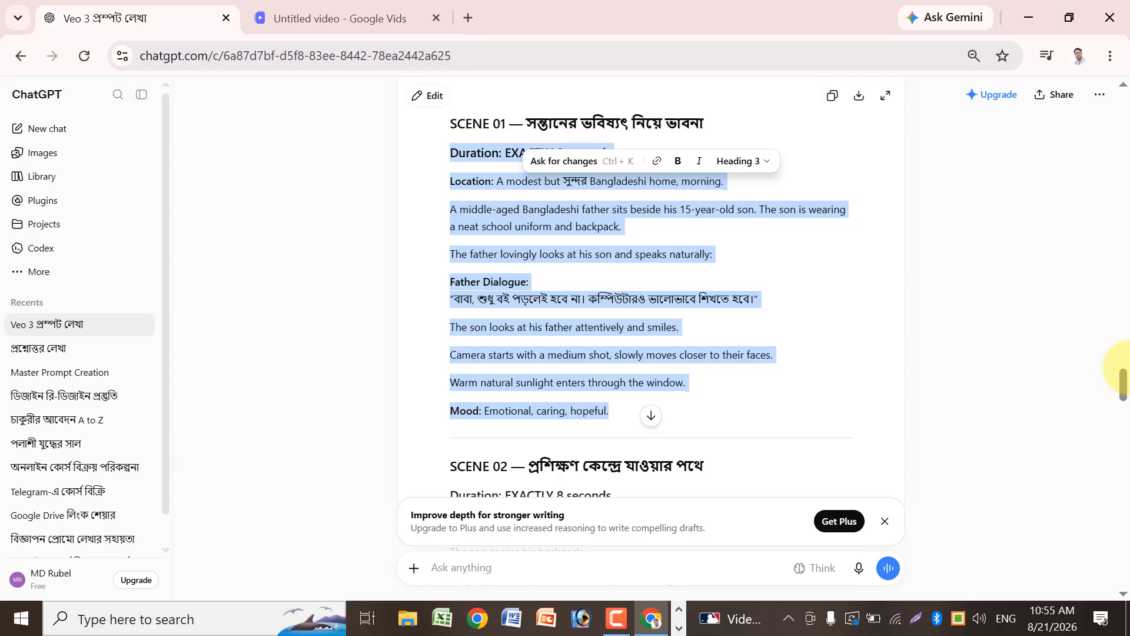
pyautogui.press('BackSpace')
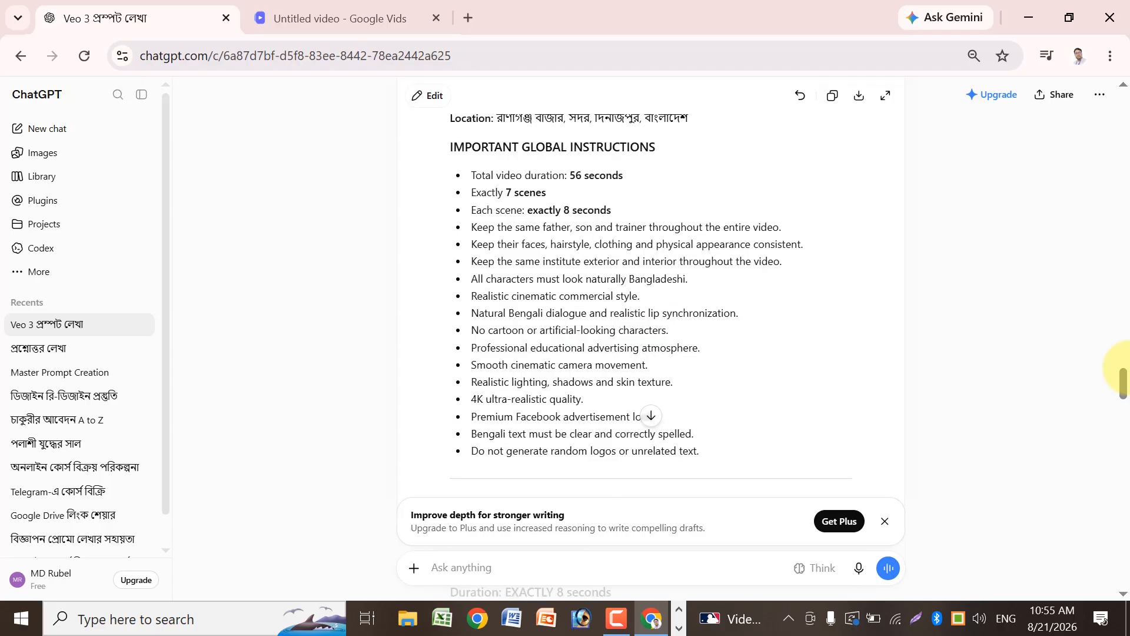
pyautogui.hotkey('ctrl', 'z')
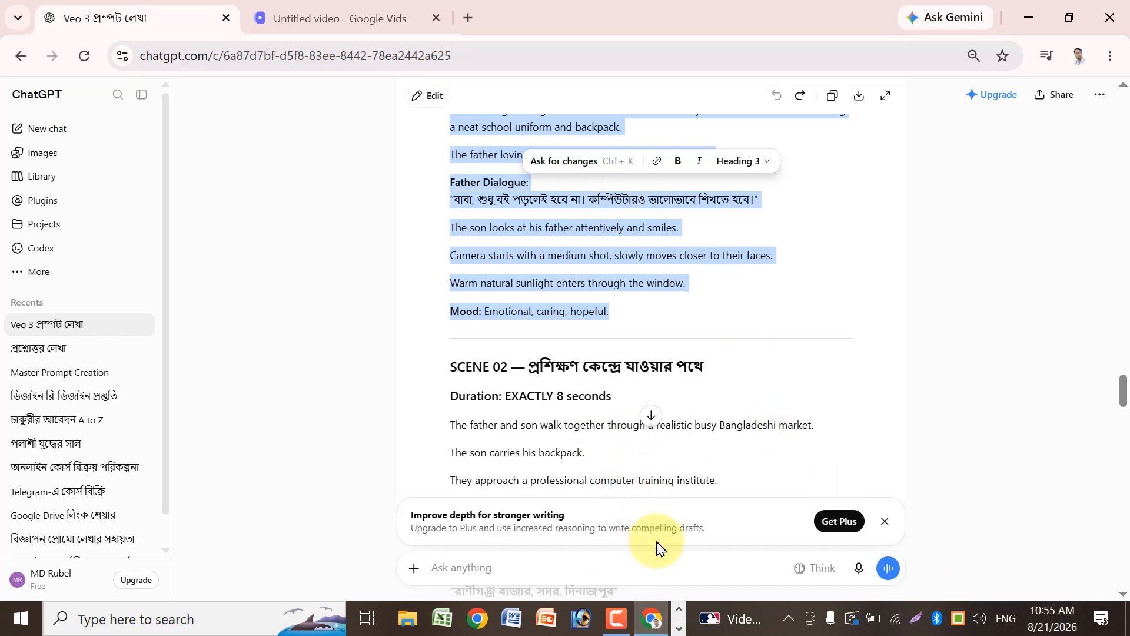
# Step: In the other profile's Google Vids window, paste the Scene 01 text after the global instructions and generate the clip
pyautogui.click(681, 629)
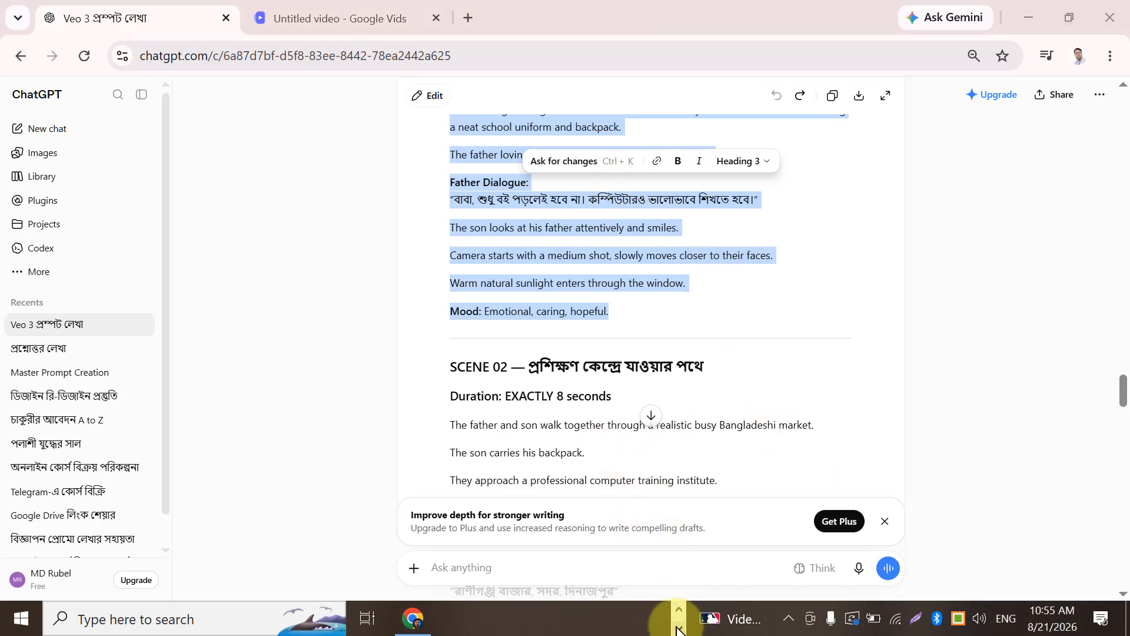
pyautogui.click(412, 619)
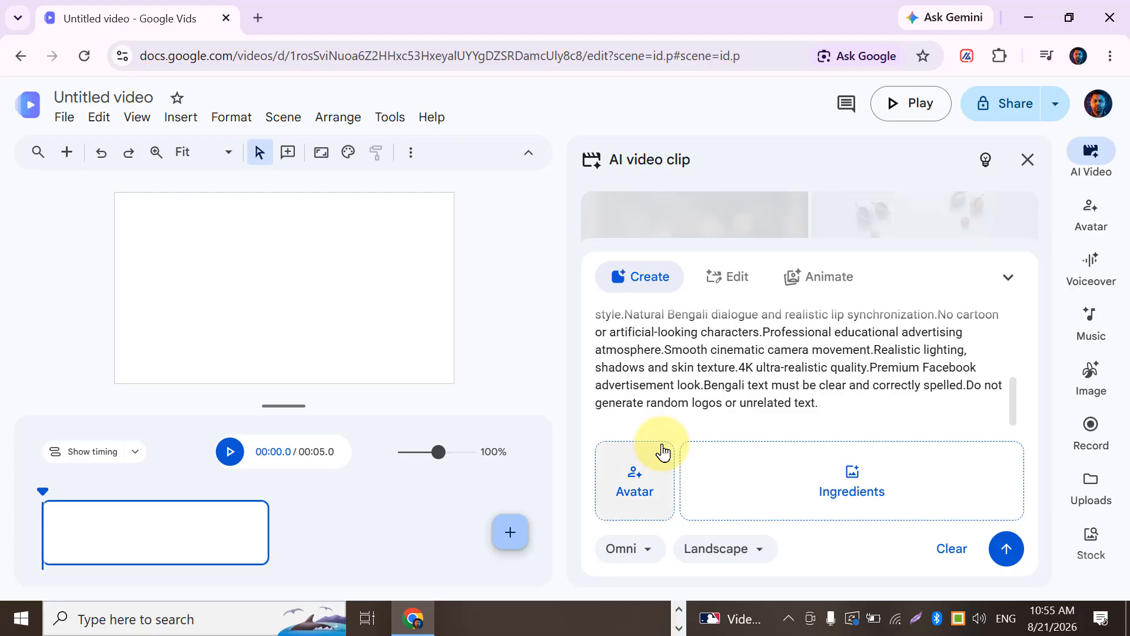
pyautogui.scroll(-5, 903, 404)
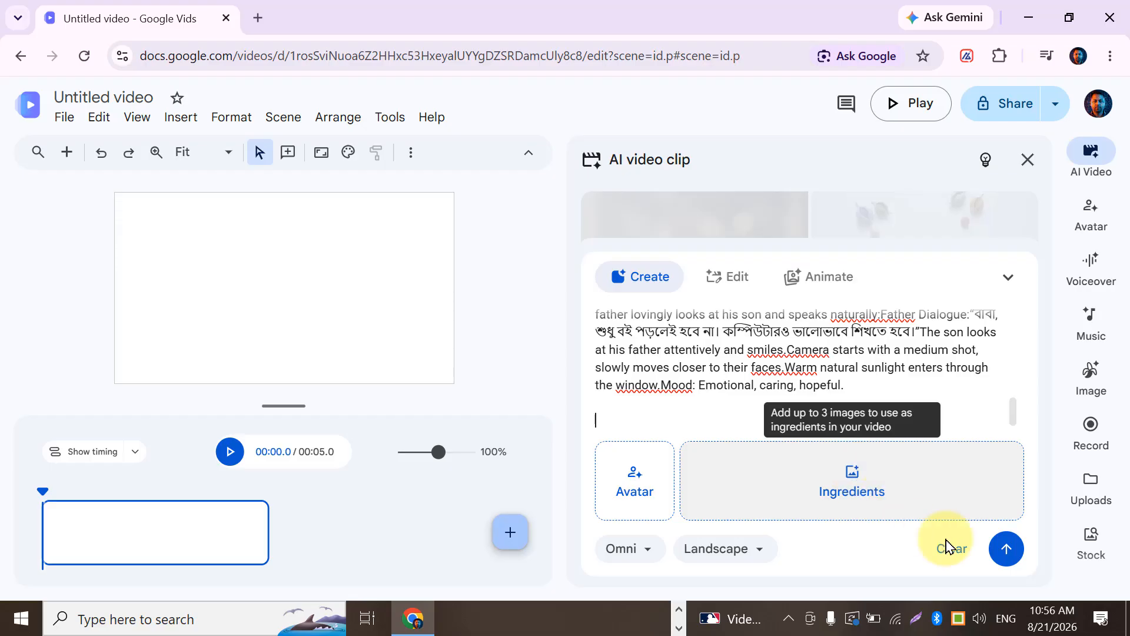
pyautogui.click(1008, 550)
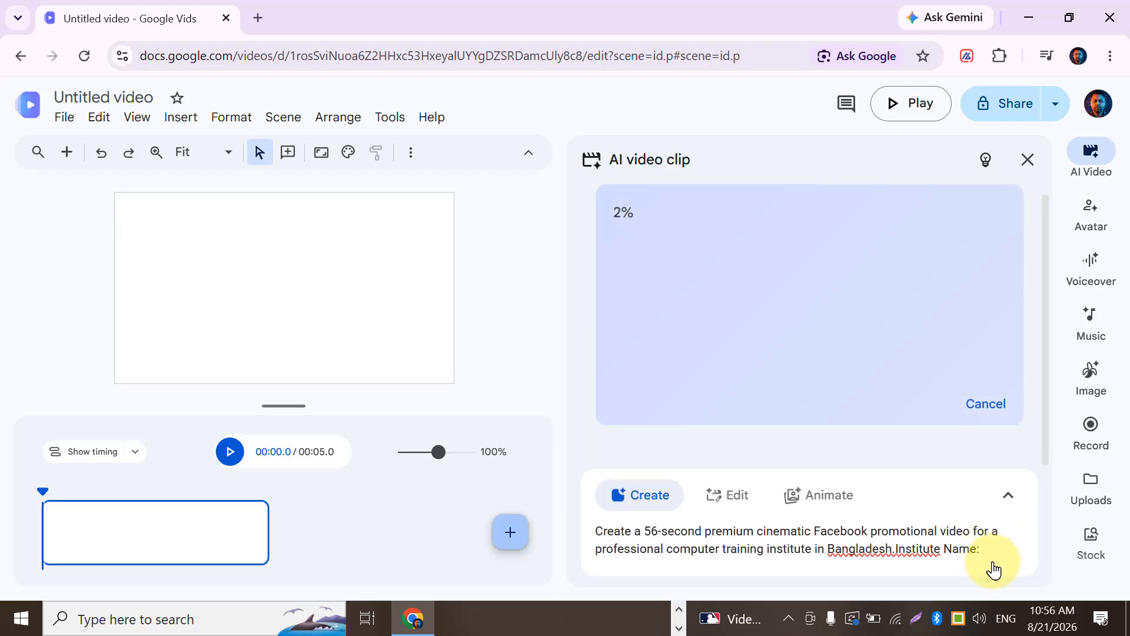
pyautogui.click(680, 613)
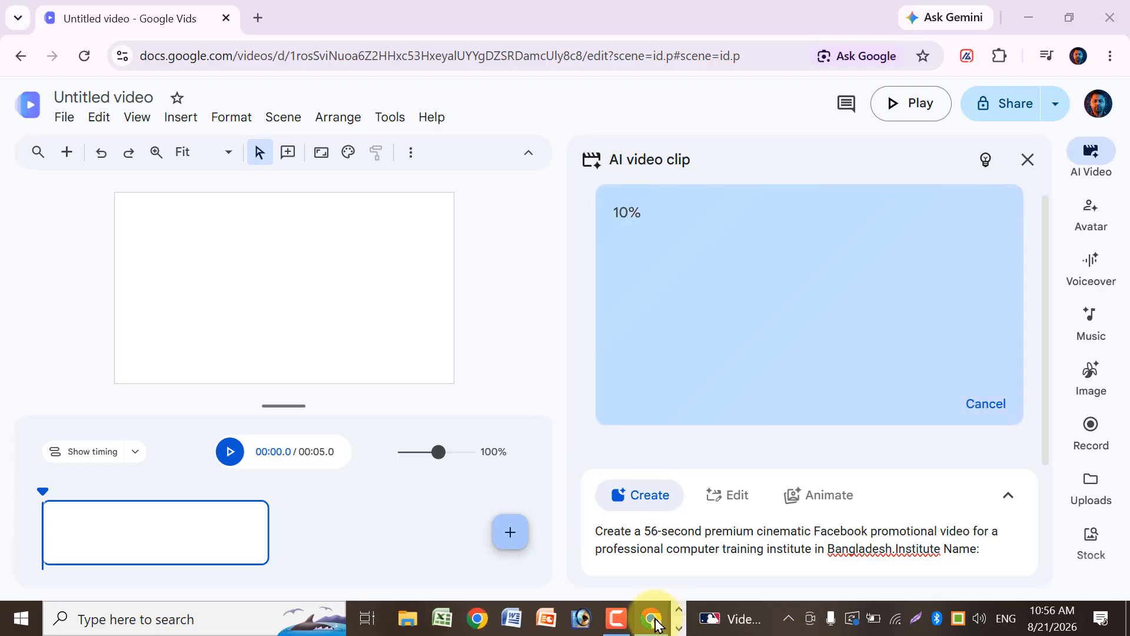
pyautogui.moveTo(655, 624)
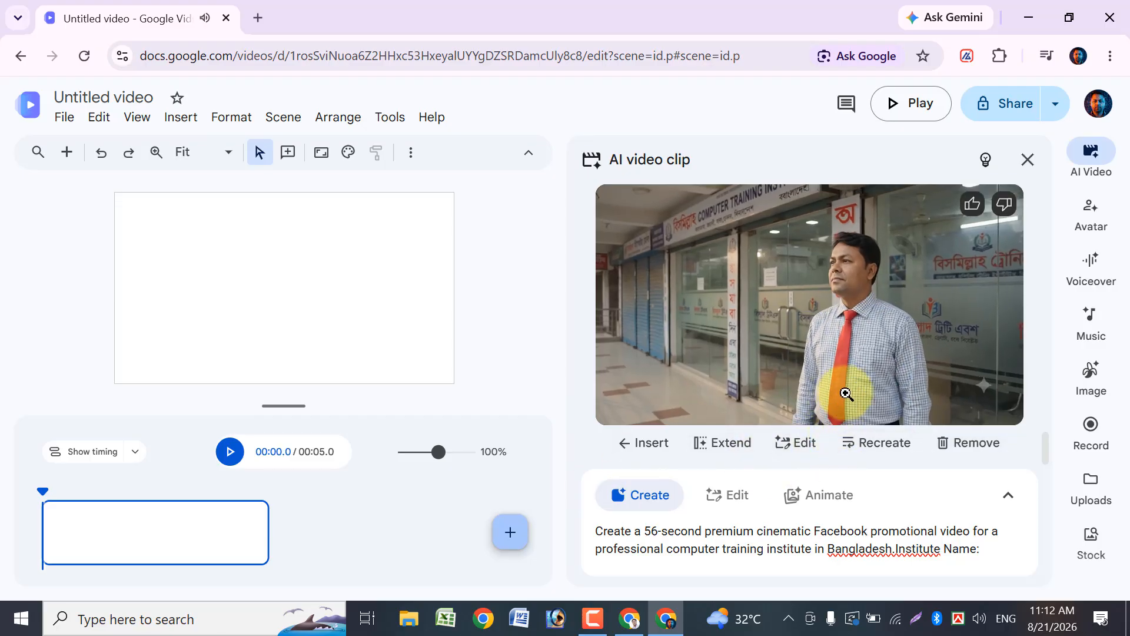
# Step: Insert the generated clip of the father and son sitting at home into the vid's empty first scene
pyautogui.scroll(8, 846, 393)
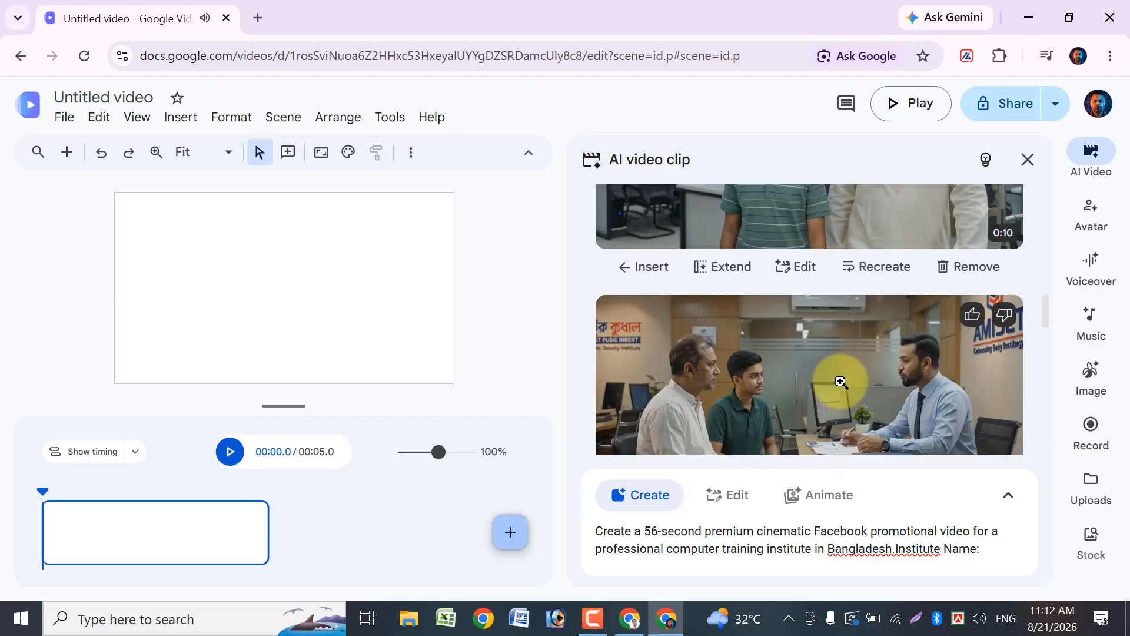
pyautogui.scroll(5, 841, 382)
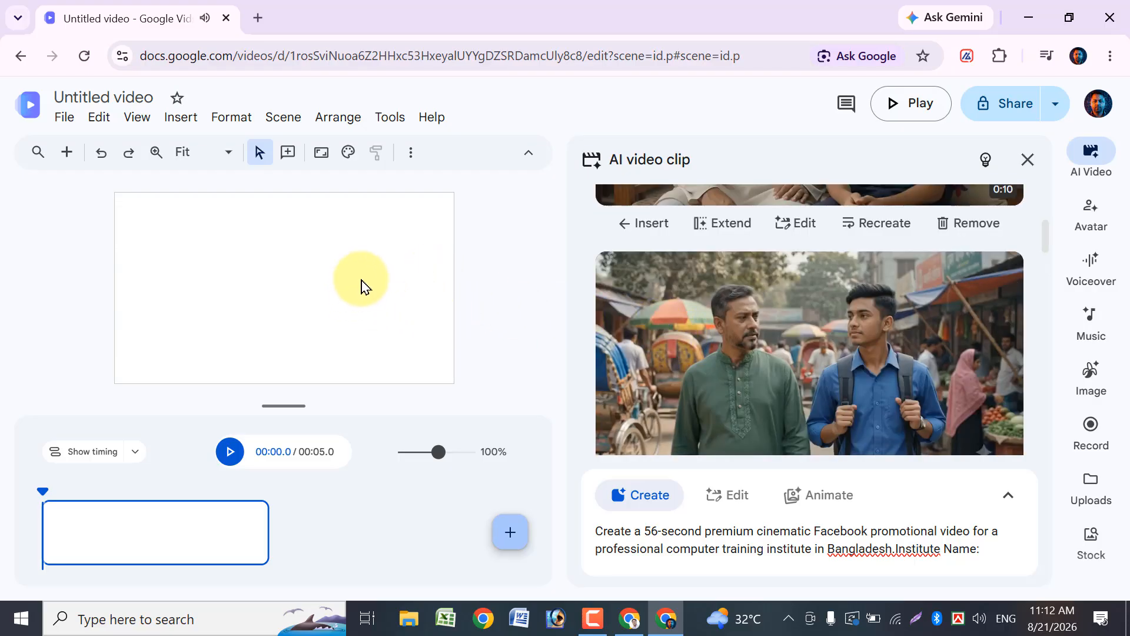
pyautogui.scroll(4, 790, 353)
pyautogui.scroll(-3, 790, 345)
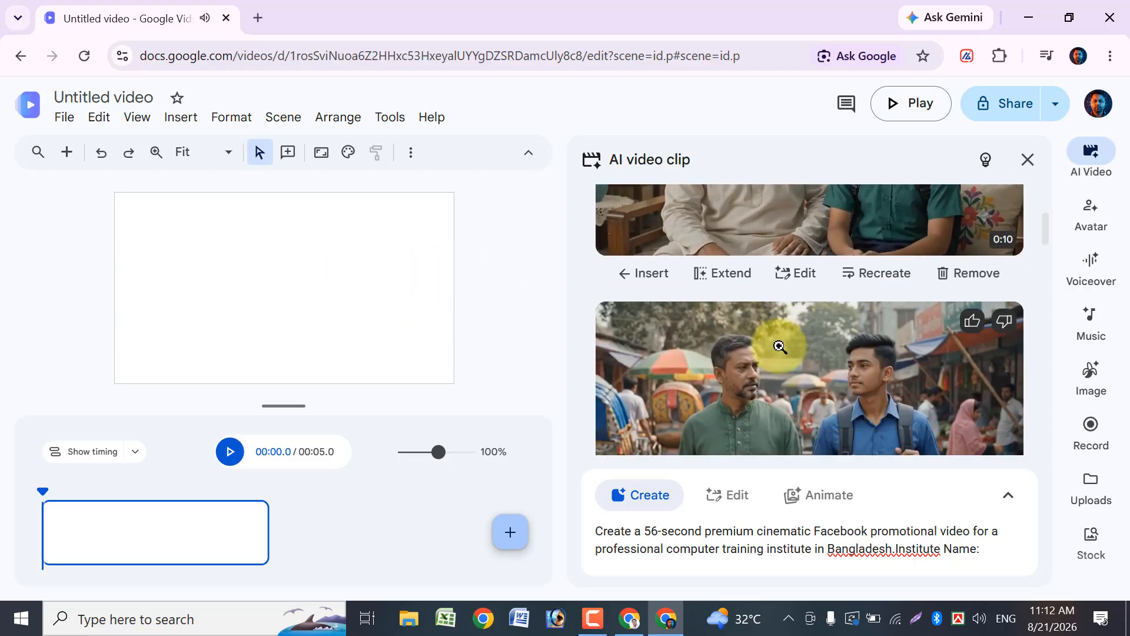
pyautogui.scroll(3, 782, 299)
pyautogui.scroll(1, 782, 299)
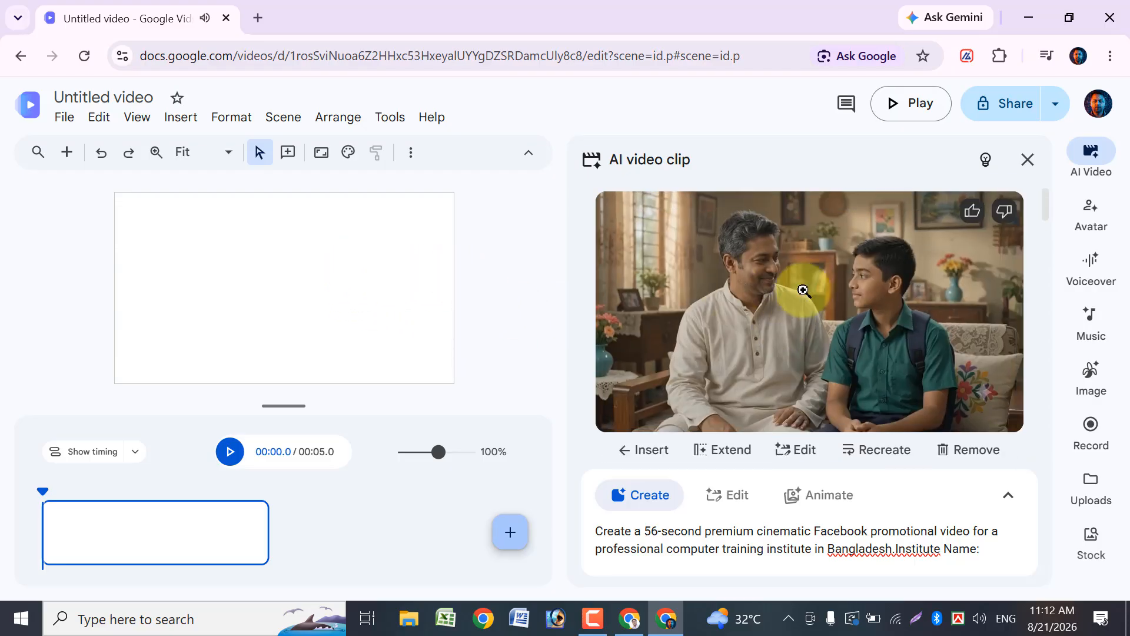
pyautogui.click(647, 452)
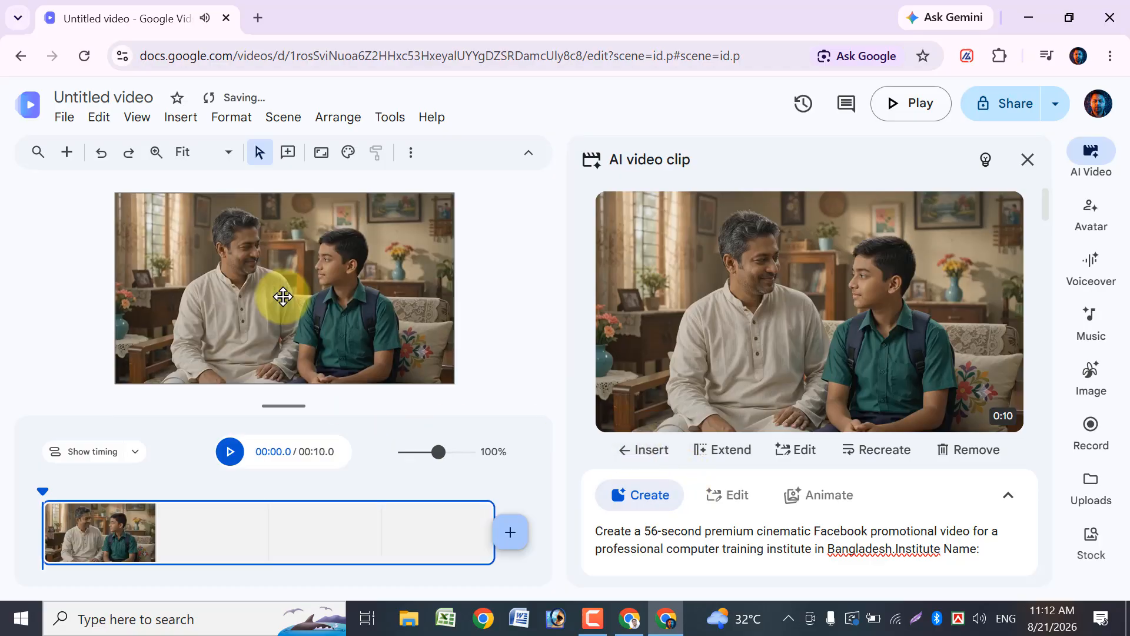
# Step: Add a new scene and insert the clip of the father and son walking through the market
pyautogui.click(511, 536)
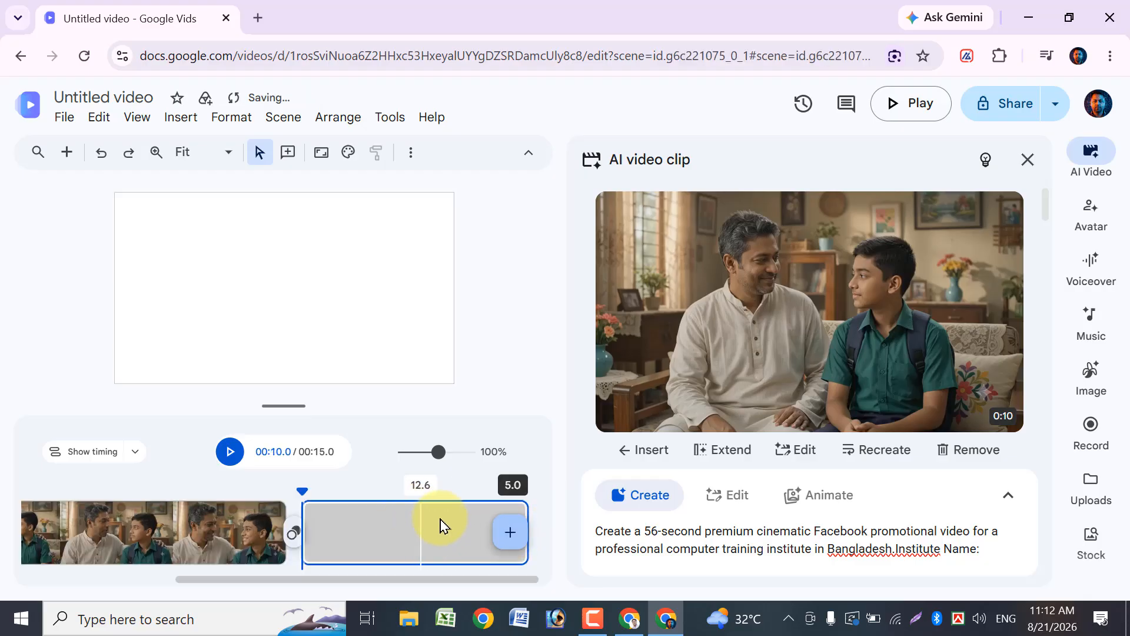
pyautogui.scroll(-8, 885, 346)
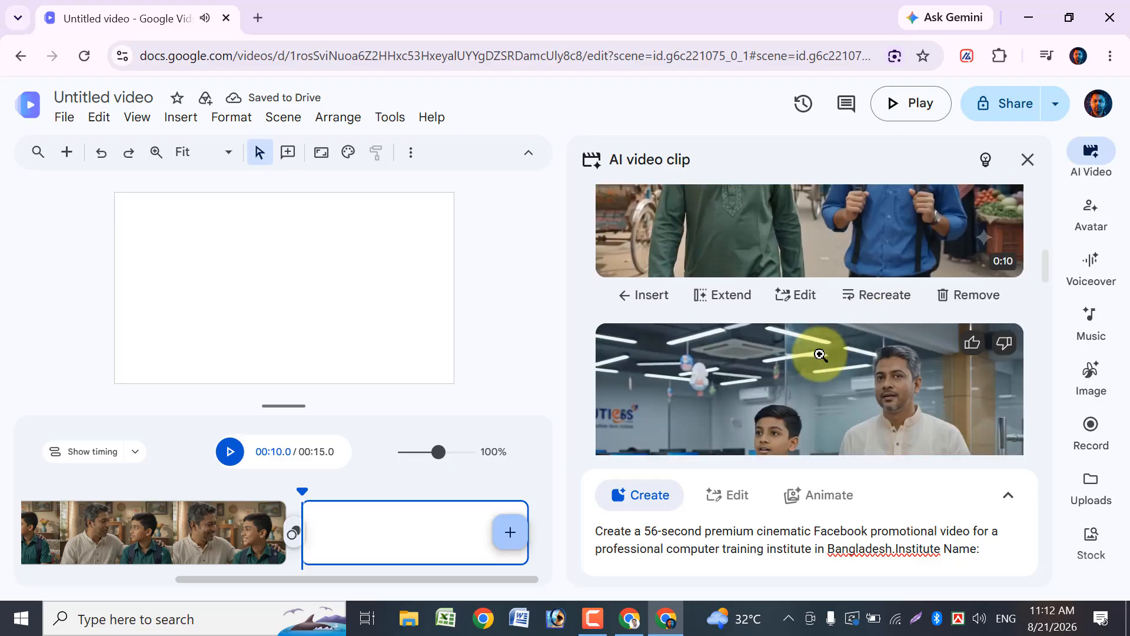
pyautogui.click(648, 295)
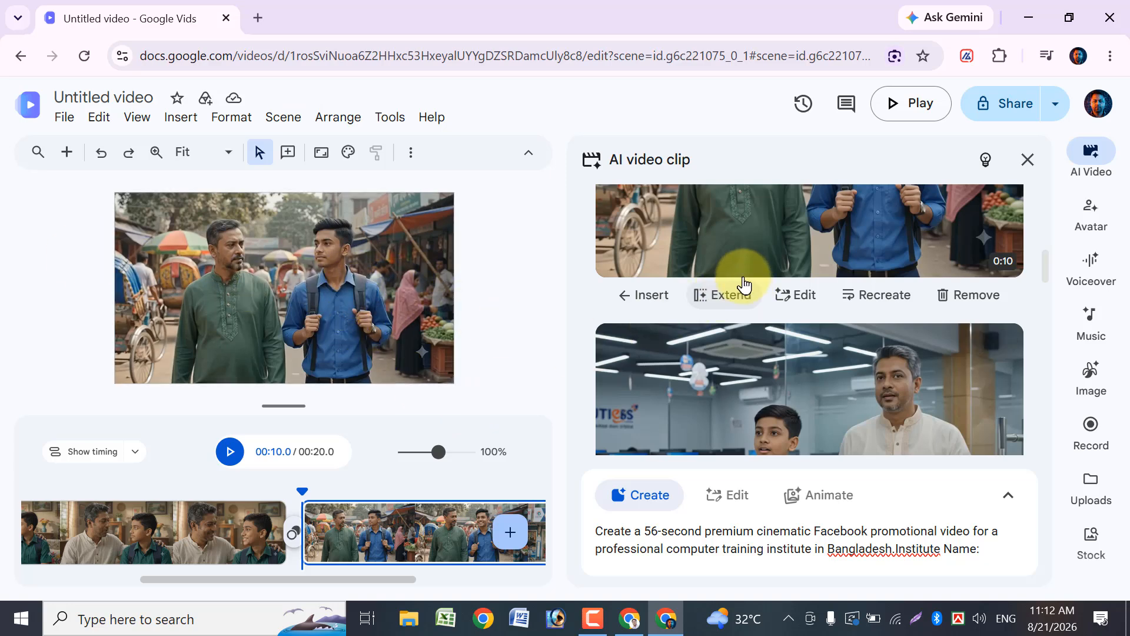
# Step: Add a third scene and insert the clip of the father and son entering the institute's computer room
pyautogui.scroll(-3, 740, 285)
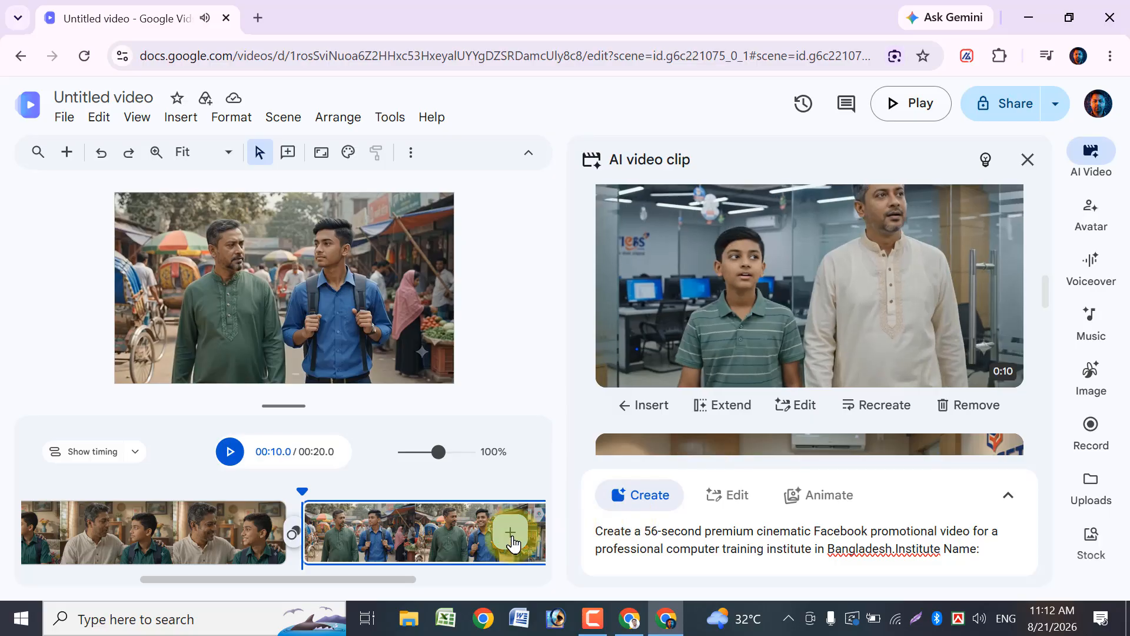
pyautogui.click(515, 534)
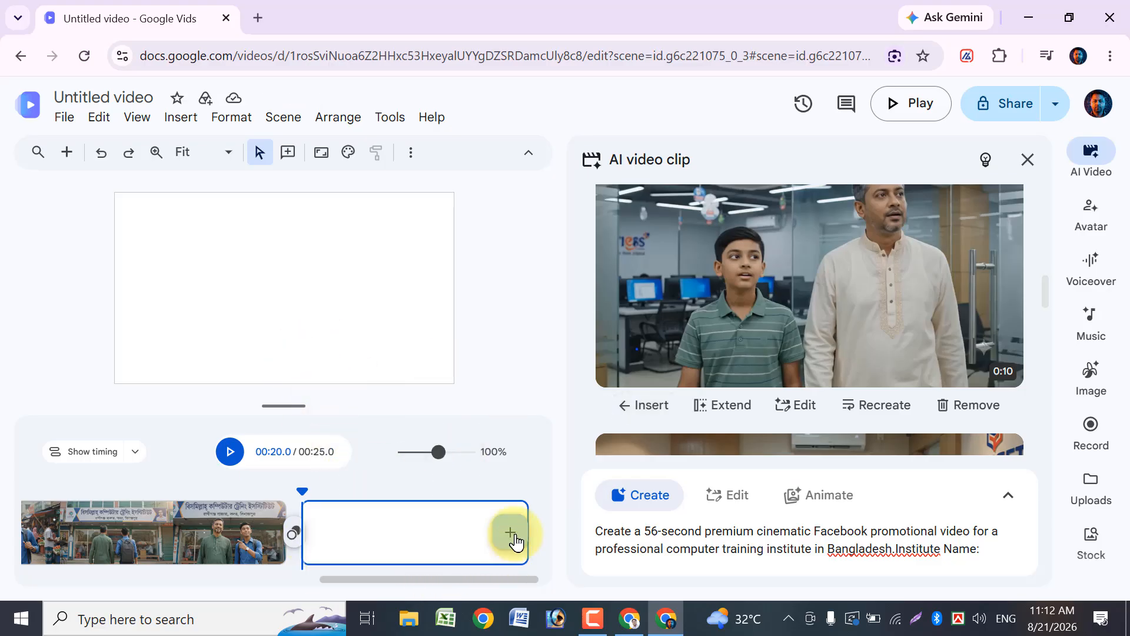
pyautogui.click(644, 407)
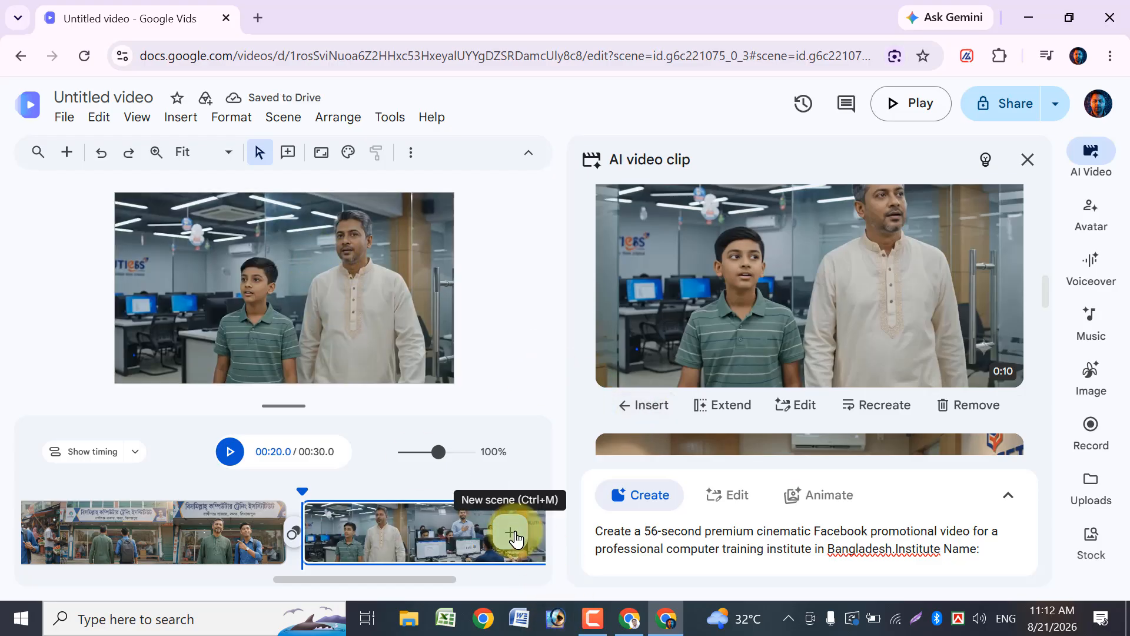
# Step: Add a fourth scene and insert the clip of the father and son talking with the man at the office desk
pyautogui.click(511, 533)
pyautogui.scroll(-3, 878, 356)
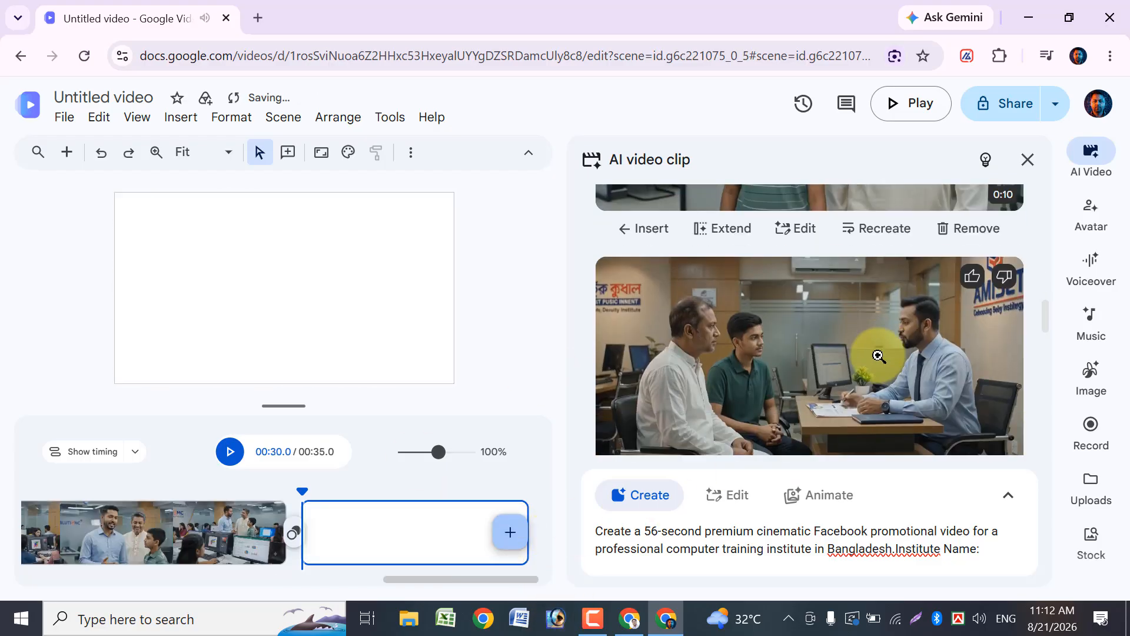
pyautogui.scroll(-2, 874, 356)
pyautogui.scroll(2, 804, 330)
pyautogui.scroll(-1, 742, 365)
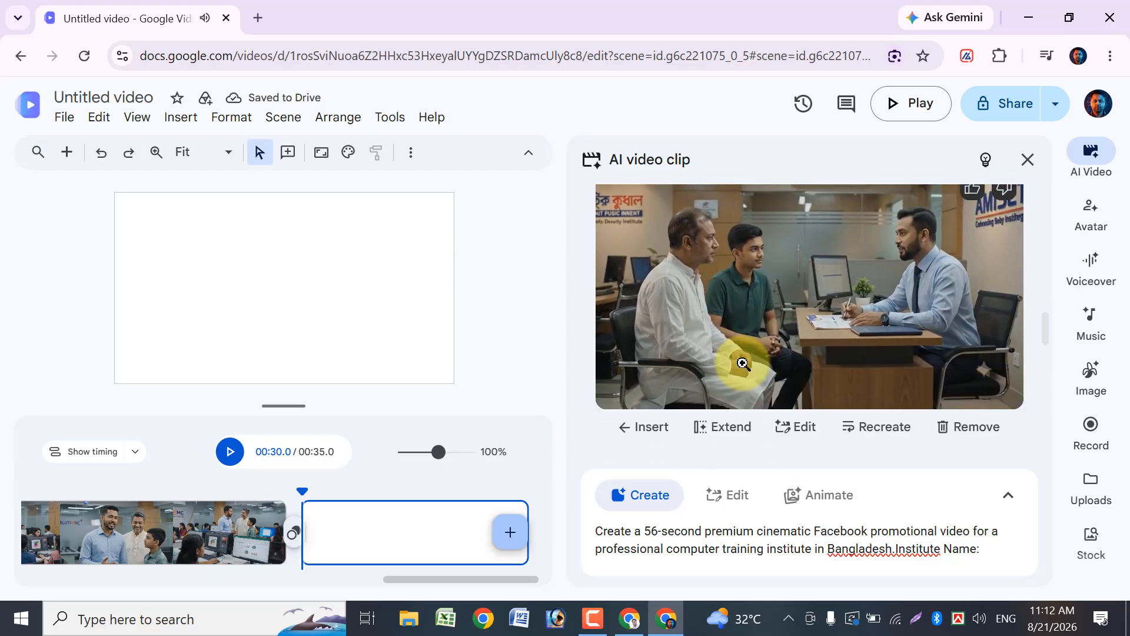
pyautogui.scroll(-1, 730, 371)
pyautogui.click(646, 348)
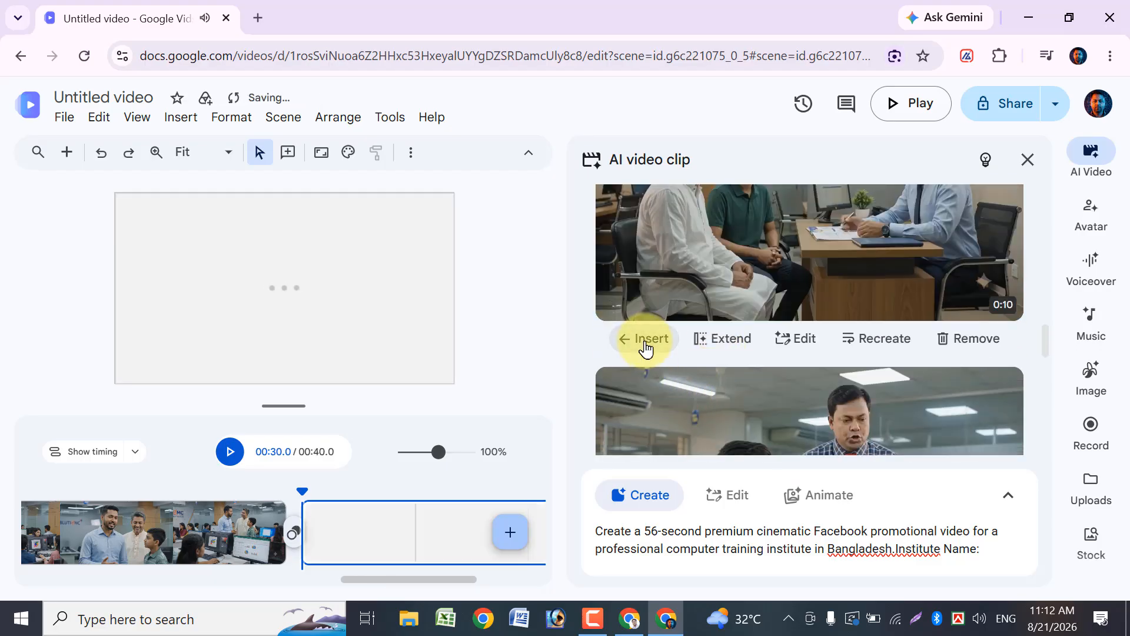
# Step: Add a fifth scene and insert the clip of the checked-shirt trainer standing beside the student in green at a computer
pyautogui.scroll(-2, 810, 310)
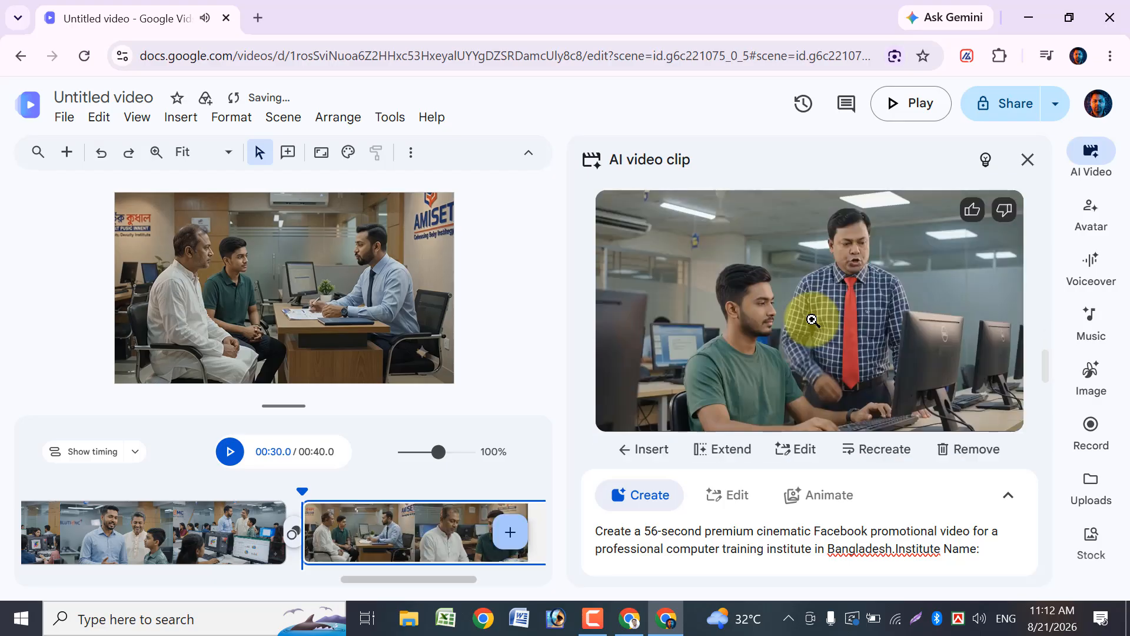
pyautogui.click(511, 533)
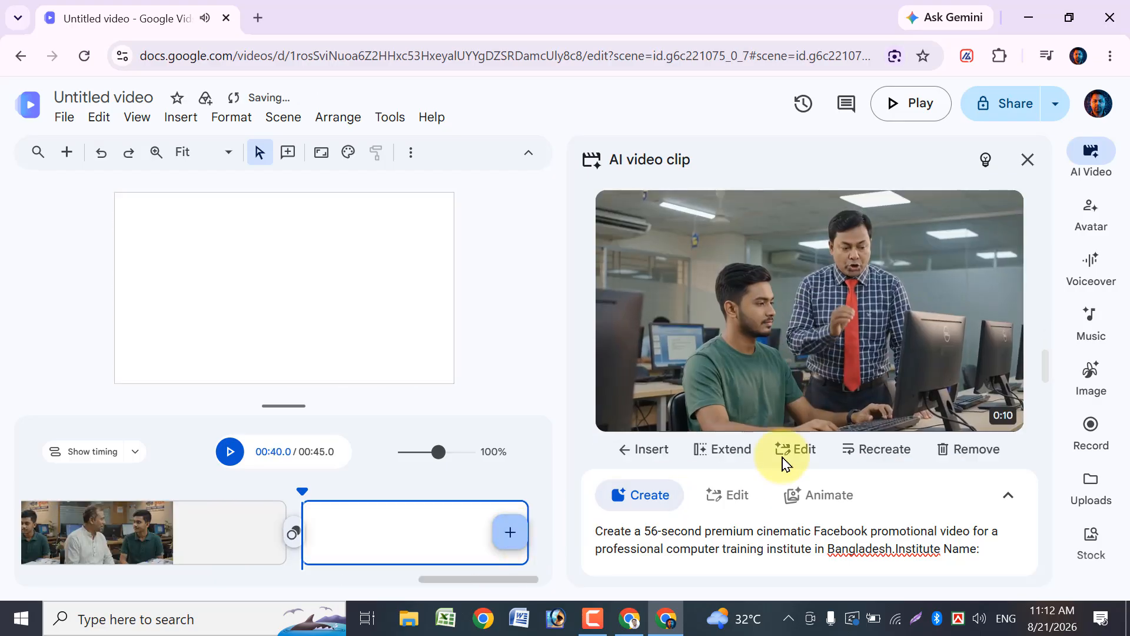
pyautogui.click(651, 456)
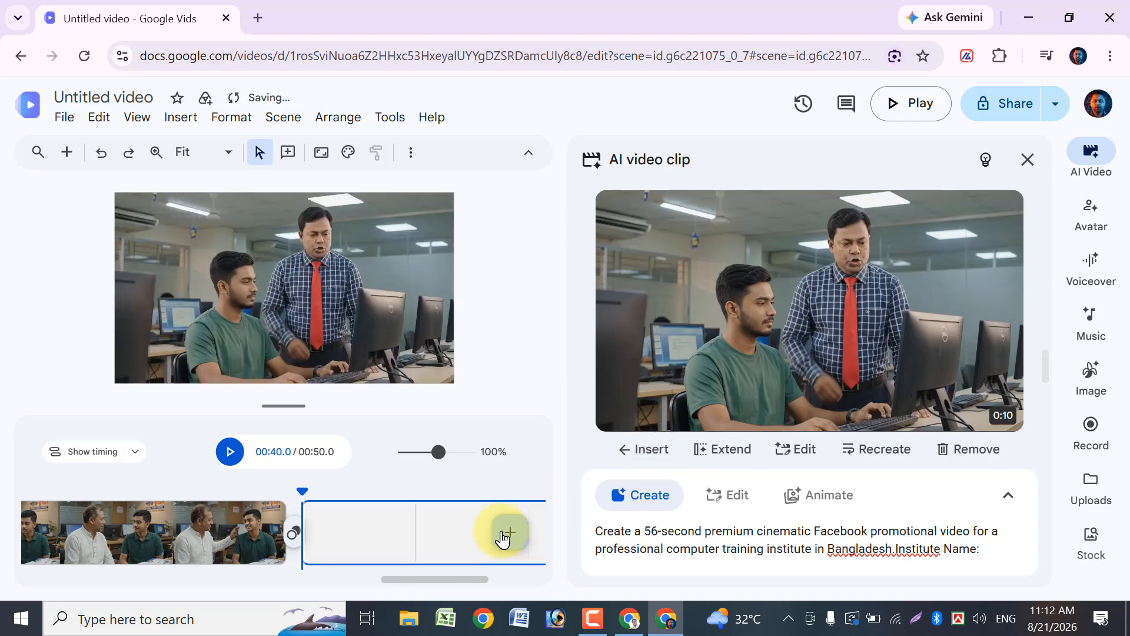
# Step: Add a sixth scene and insert the clip of the white-shirted trainer guiding the student in blue at the computer
pyautogui.click(510, 538)
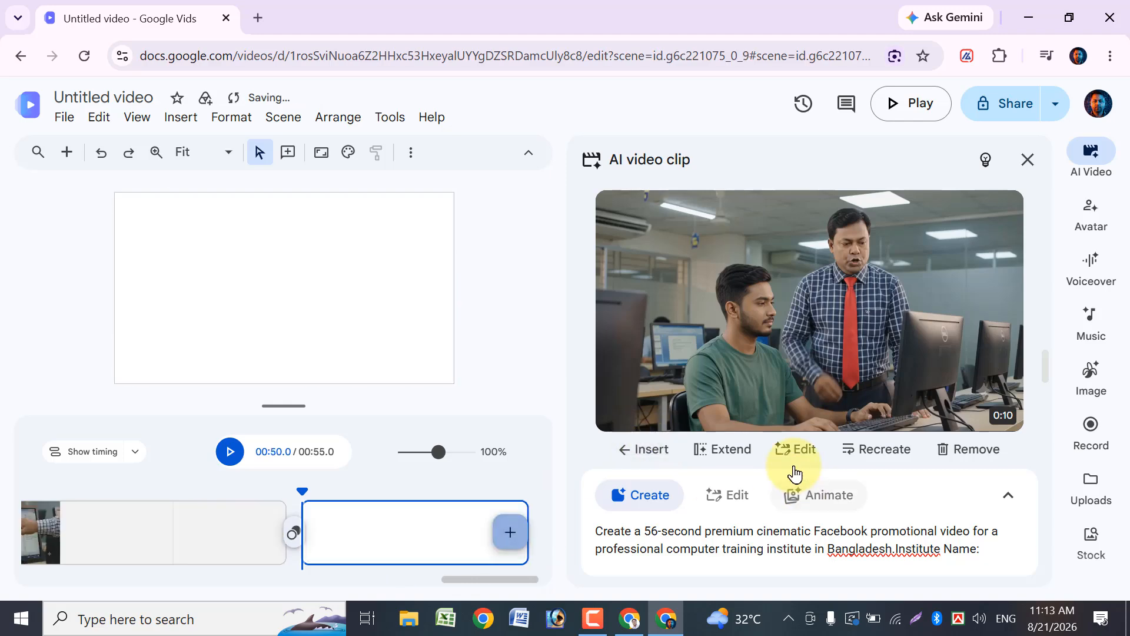
pyautogui.scroll(-3, 915, 380)
pyautogui.scroll(-2, 914, 379)
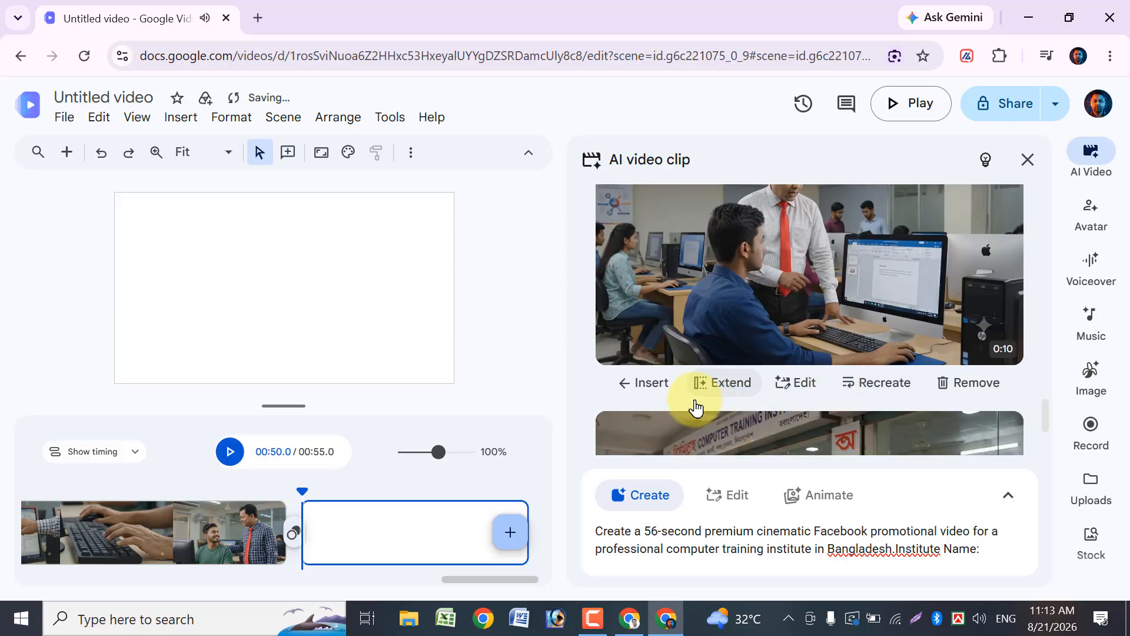
pyautogui.click(628, 388)
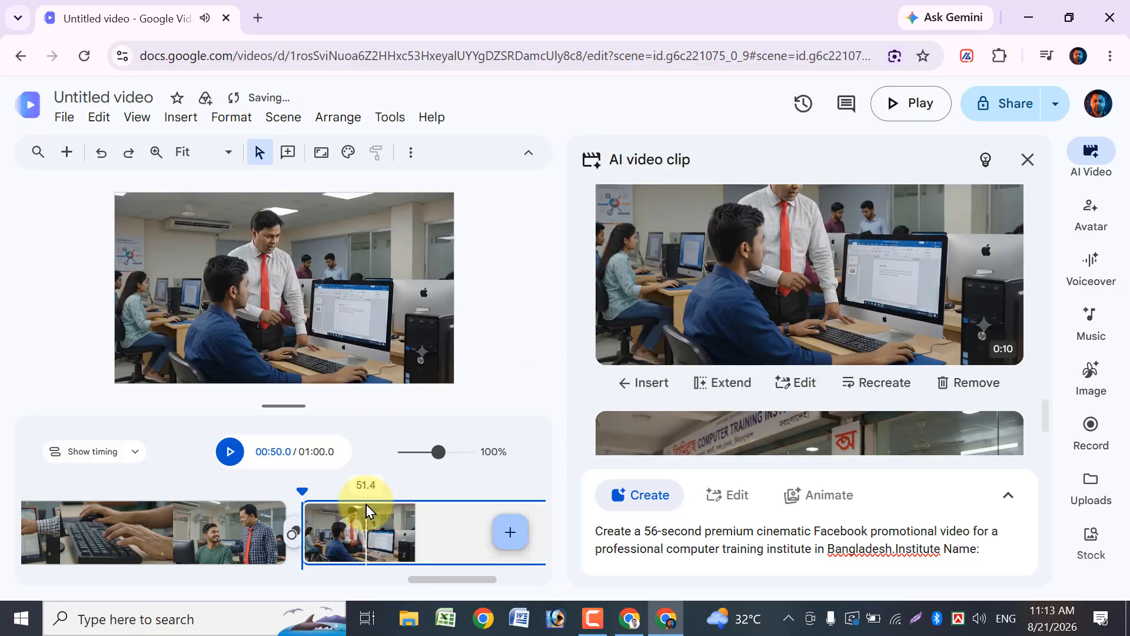
# Step: Add a seventh scene and insert the clip of the man in a checked shirt and red tie outside the institute
pyautogui.scroll(-3, 851, 334)
pyautogui.scroll(-1, 851, 334)
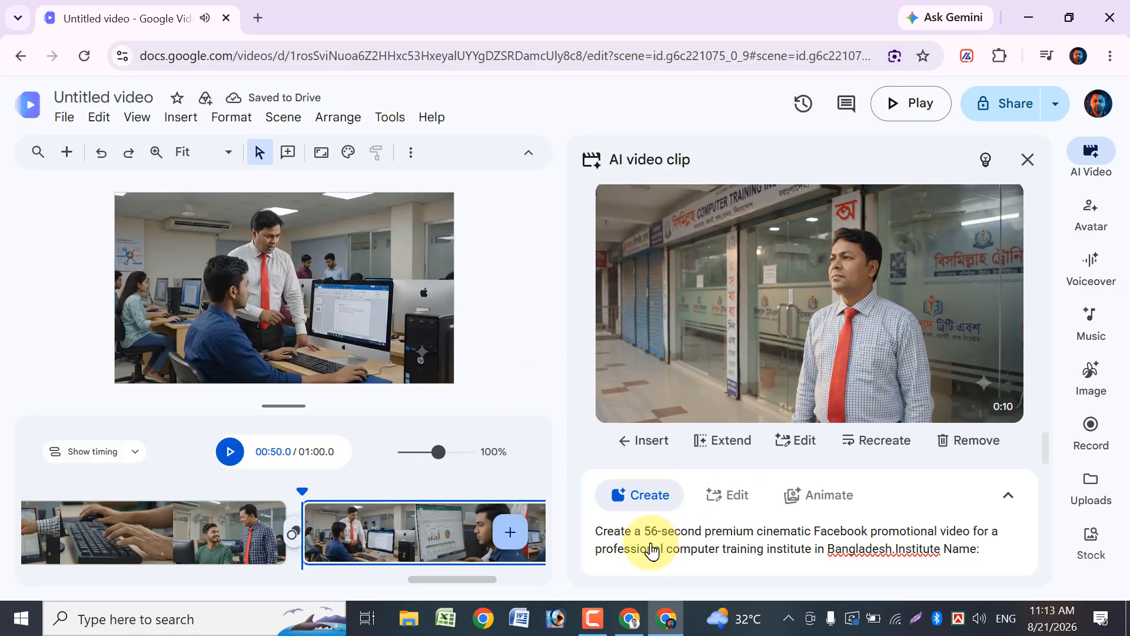
pyautogui.click(510, 538)
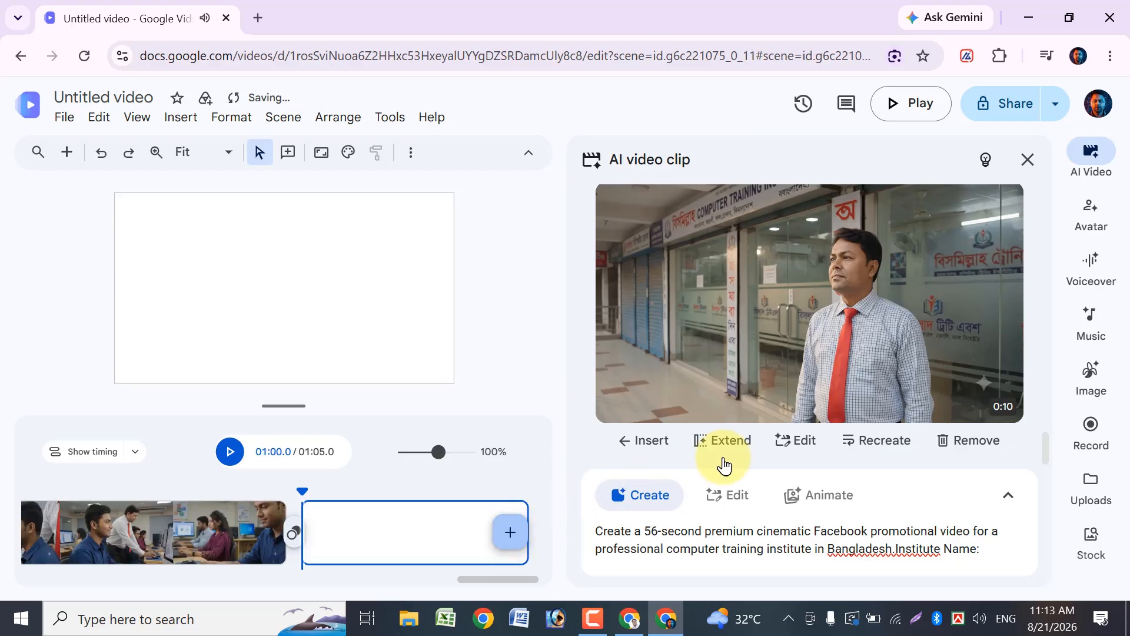
pyautogui.click(659, 444)
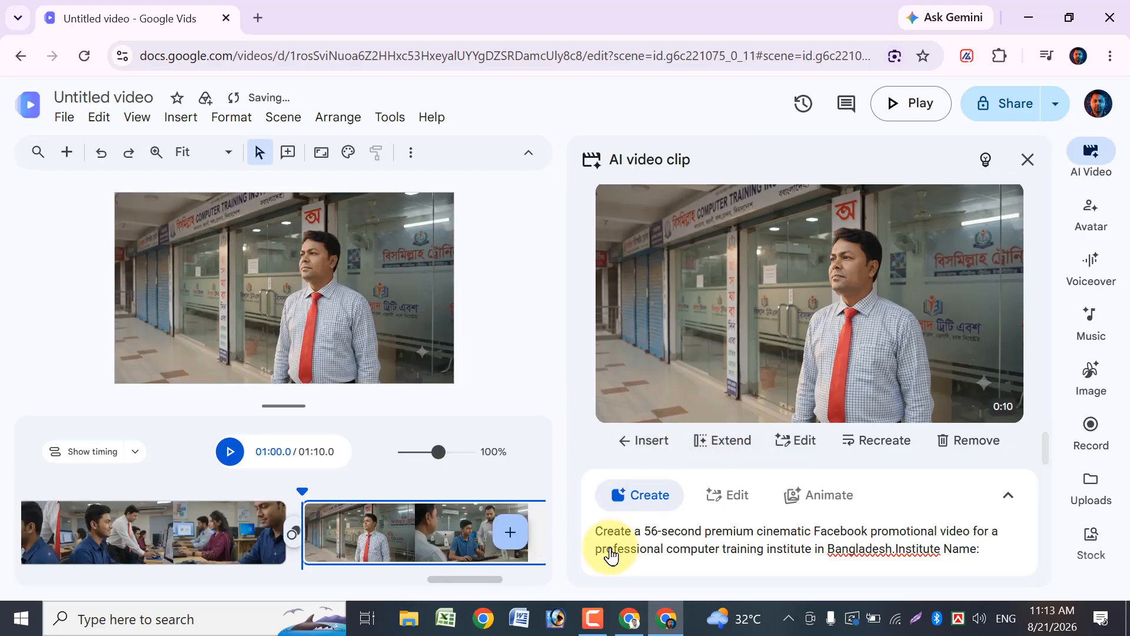
# Step: Play the assembled video from the beginning to find where the opening father-and-son scene should end
pyautogui.moveTo(486, 583); pyautogui.dragTo(51, 591)
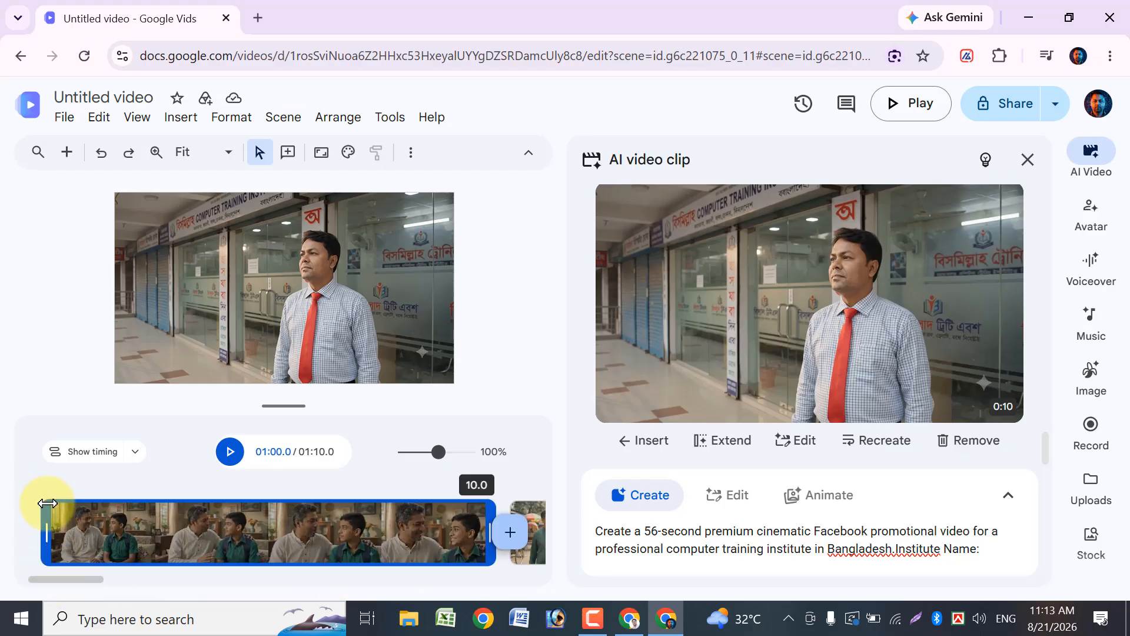
pyautogui.click(55, 504)
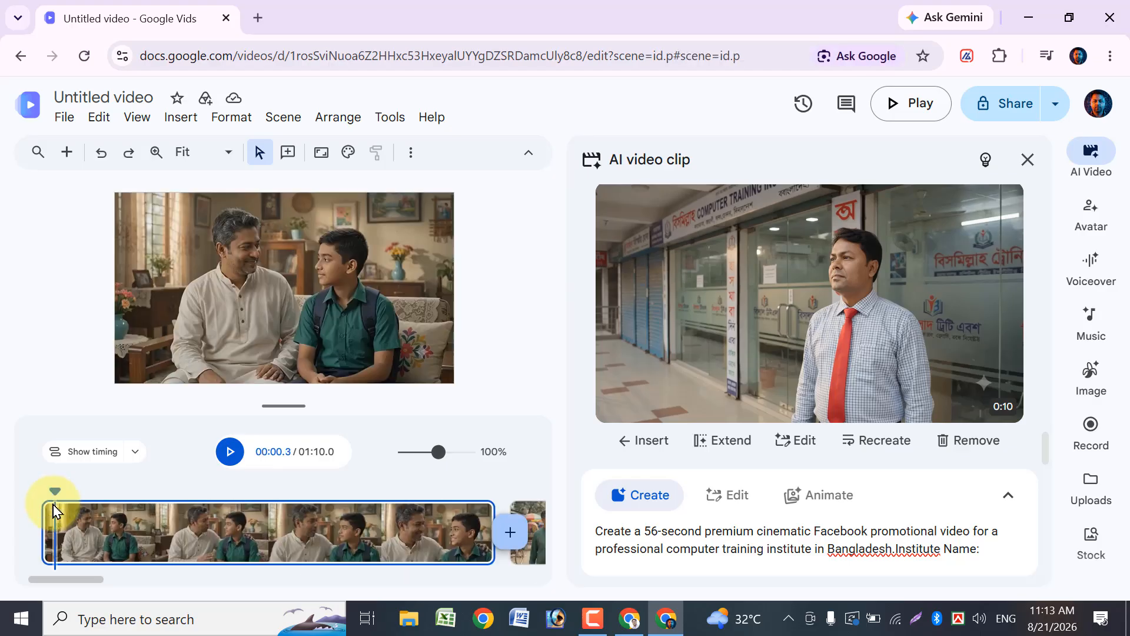
pyautogui.click(231, 453)
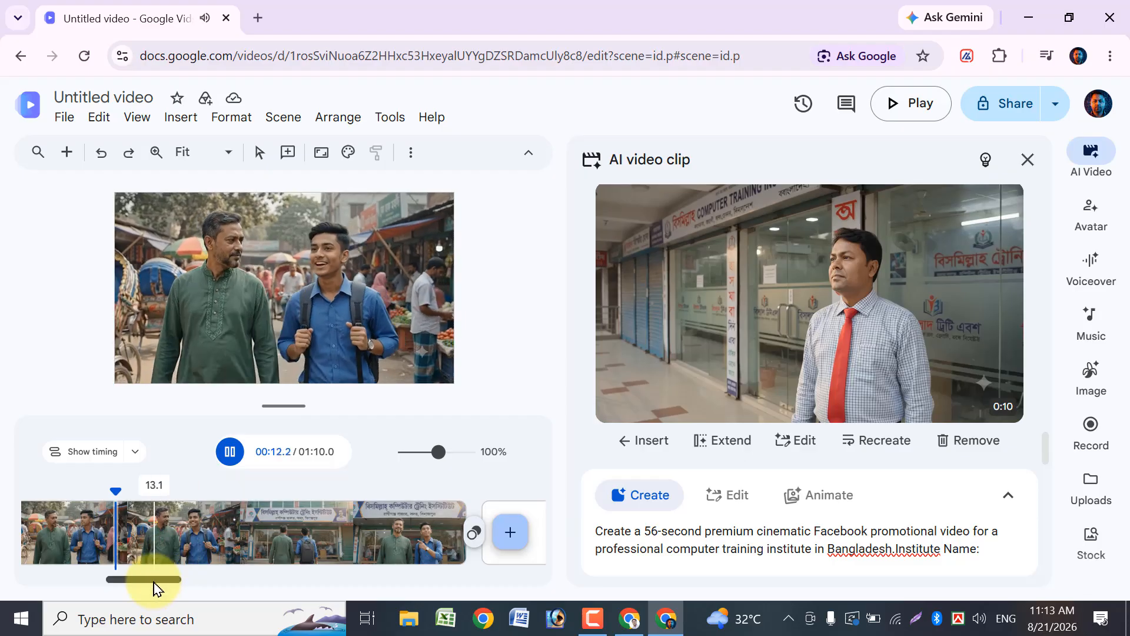
pyautogui.moveTo(150, 580); pyautogui.dragTo(6, 580)
pyautogui.click(267, 548)
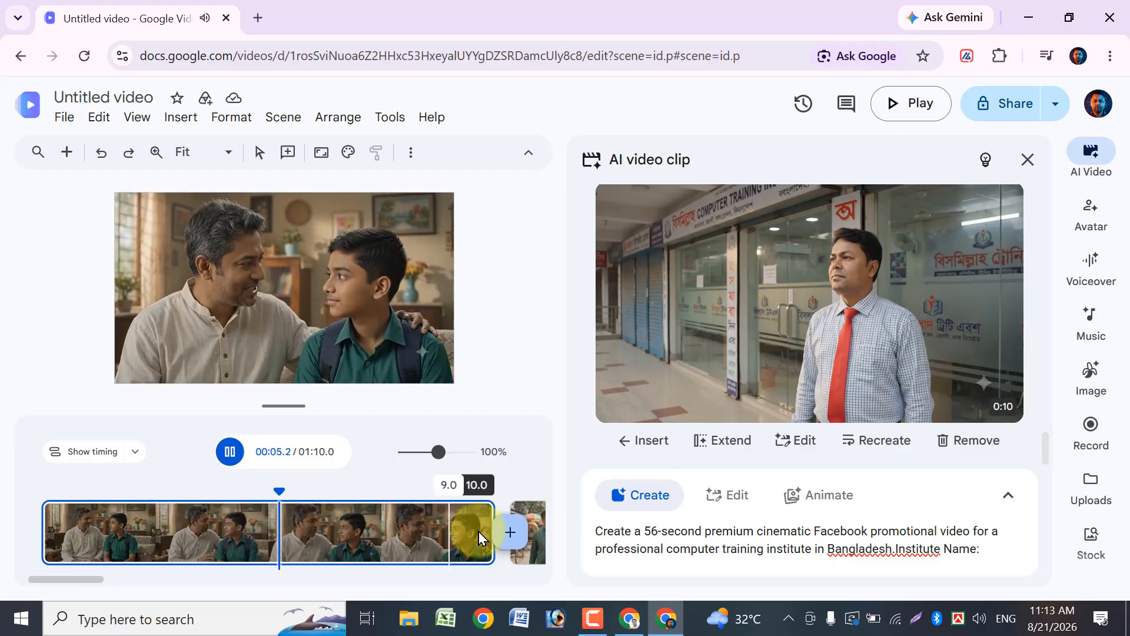
pyautogui.click(230, 452)
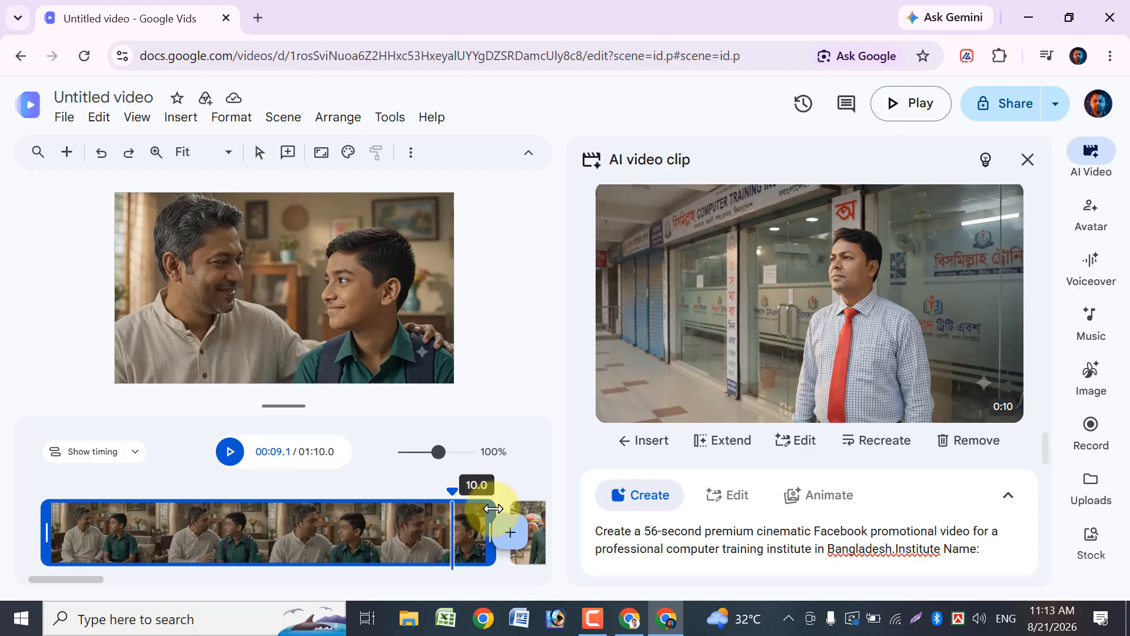
# Step: Trim the end of the first scene to 7.6 seconds, previewing its transition into the second scene
pyautogui.moveTo(490, 507); pyautogui.dragTo(440, 508)
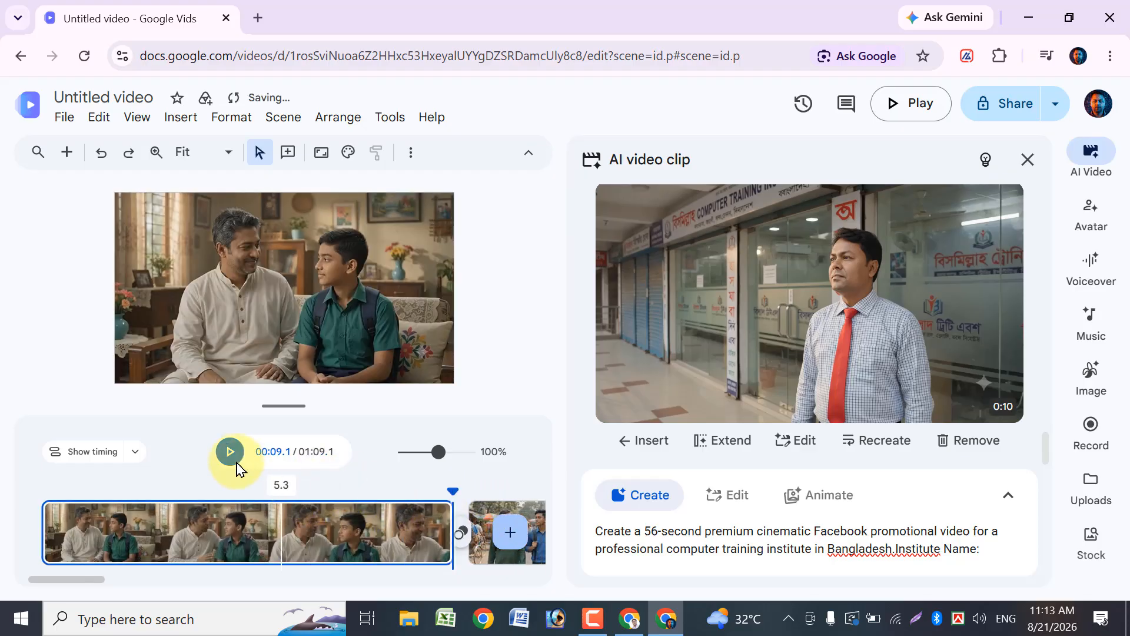
pyautogui.click(229, 458)
pyautogui.click(292, 505)
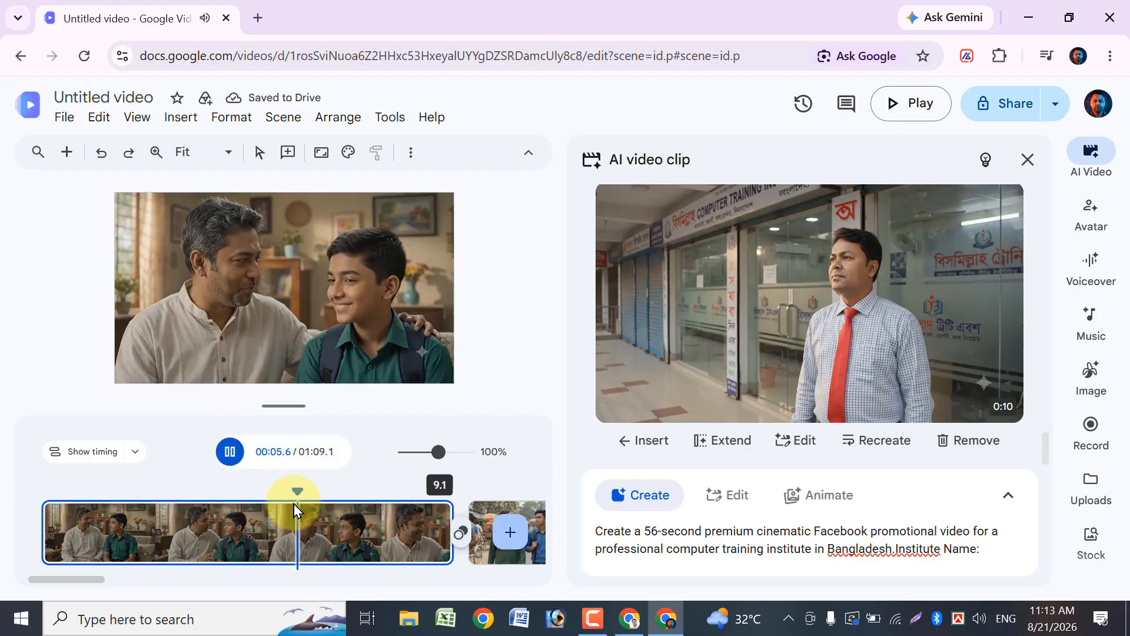
pyautogui.click(234, 451)
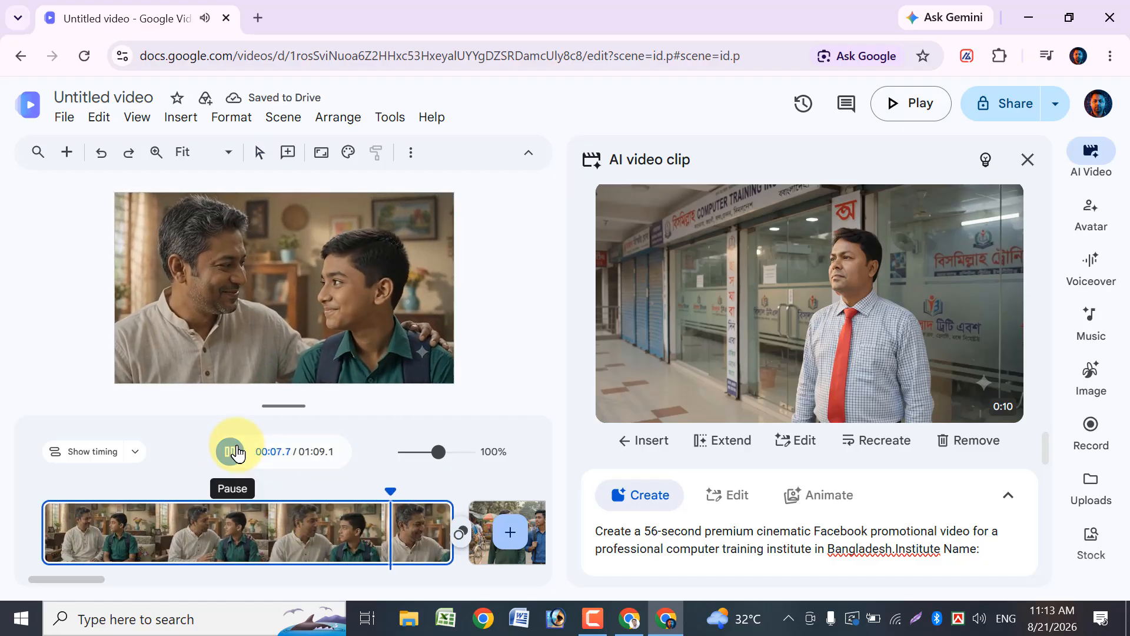
pyautogui.click(225, 455)
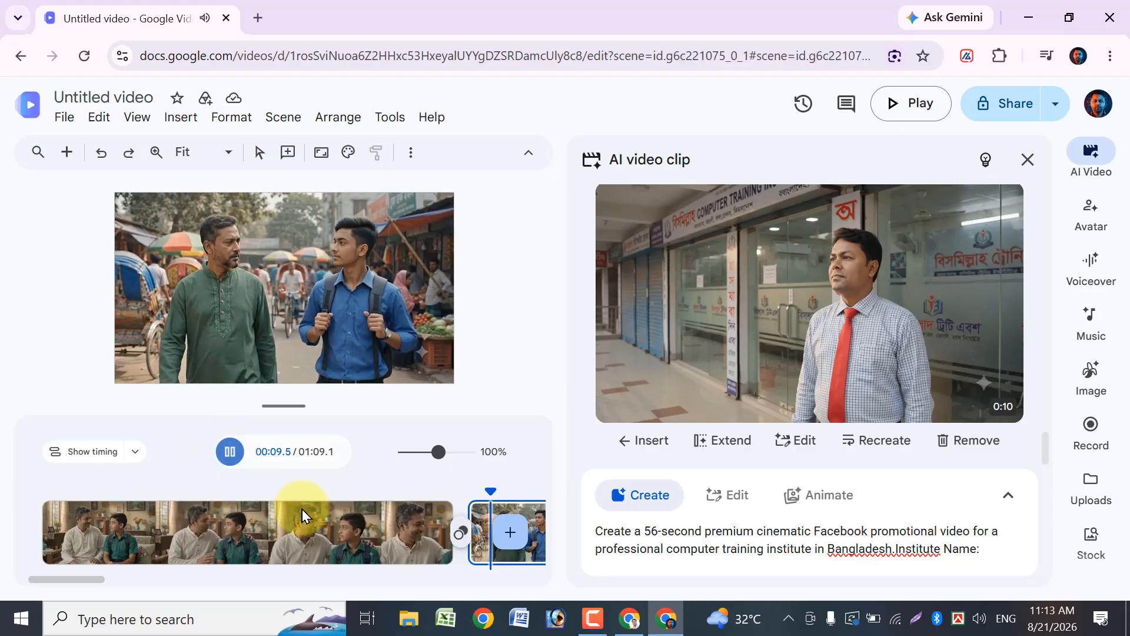
pyautogui.moveTo(463, 551)
pyautogui.mouseDown()
pyautogui.moveTo(436, 521)
pyautogui.moveTo(382, 514)
pyautogui.mouseUp()
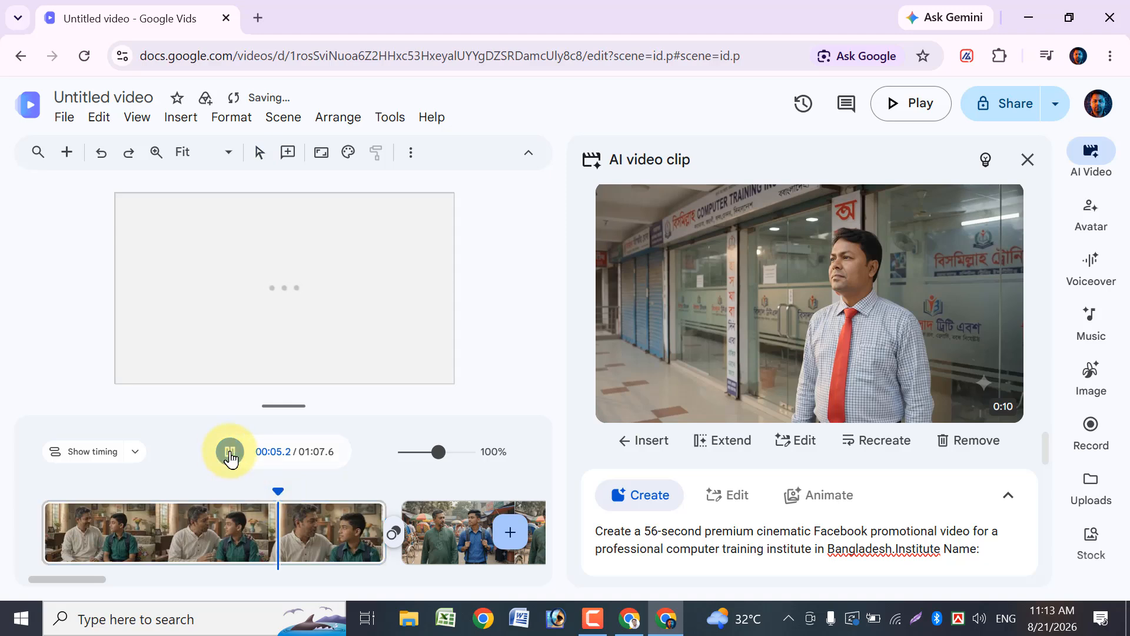
# Step: Play back the second scene of the father and son walking to the institute to locate its cut point
pyautogui.click(768, 623)
pyautogui.click(37, 189)
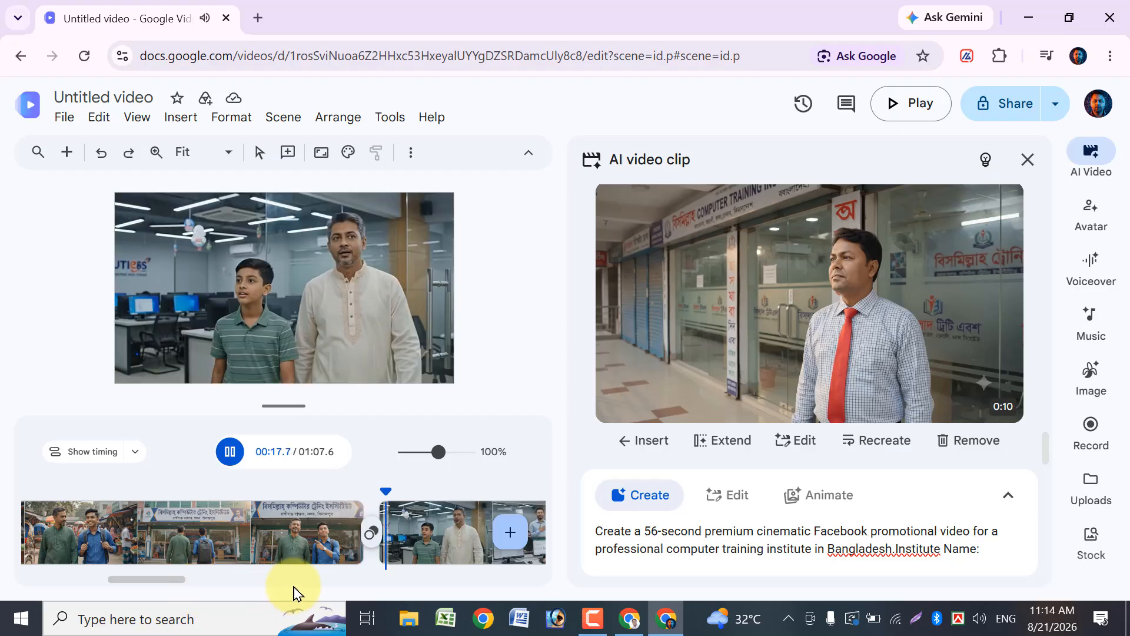
pyautogui.click(288, 537)
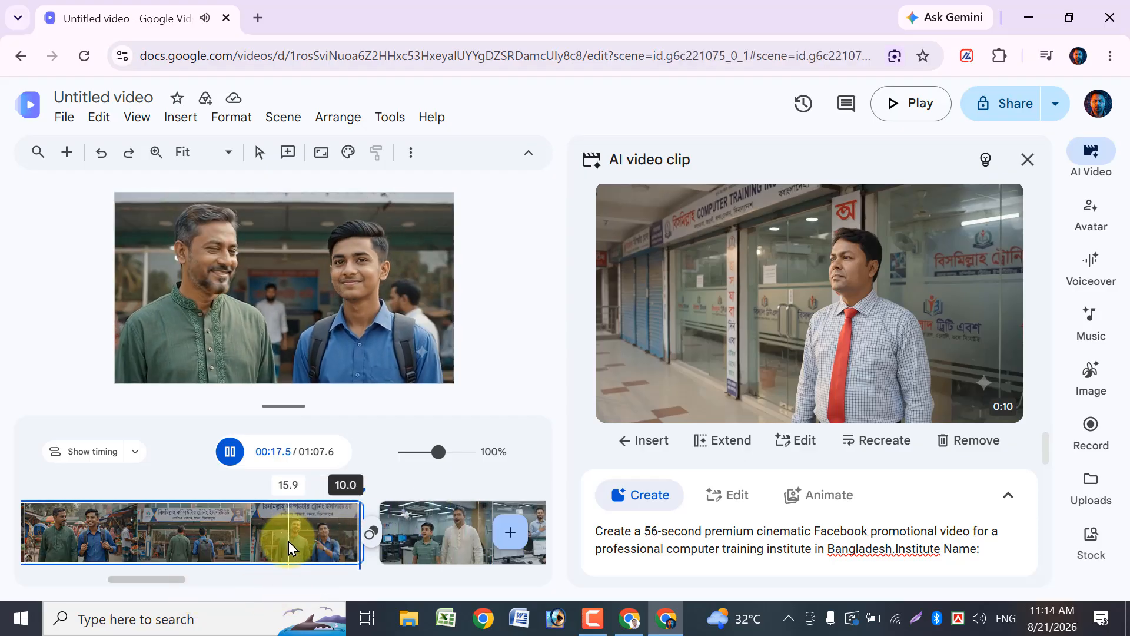
pyautogui.click(238, 523)
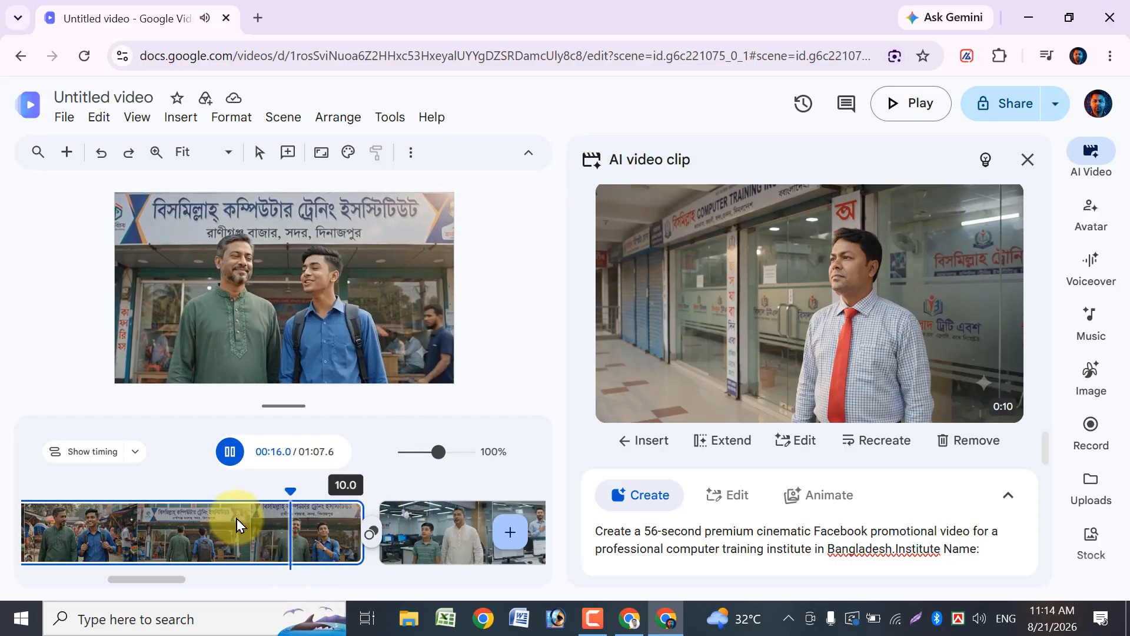
pyautogui.click(178, 518)
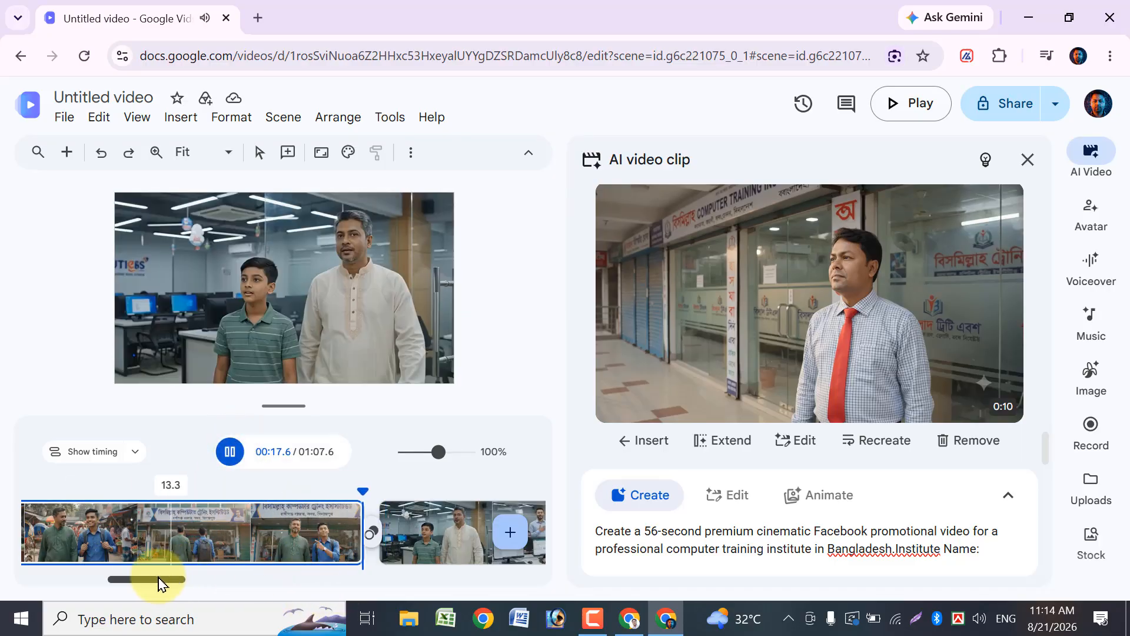
pyautogui.moveTo(156, 580); pyautogui.dragTo(119, 580)
pyautogui.click(234, 525)
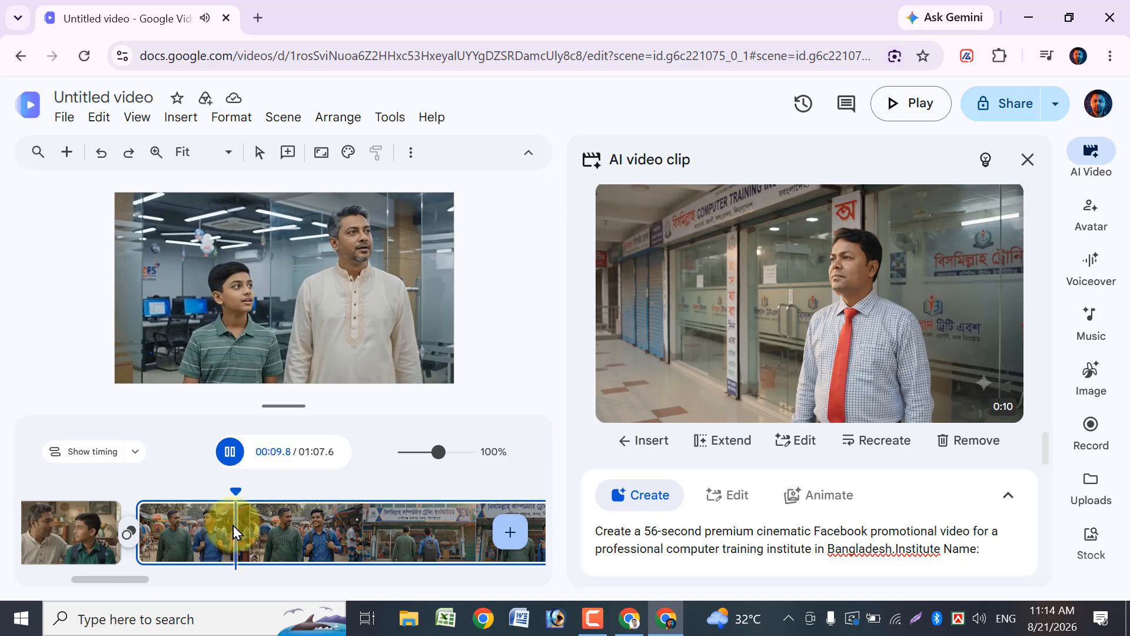
pyautogui.click(229, 453)
pyautogui.click(231, 453)
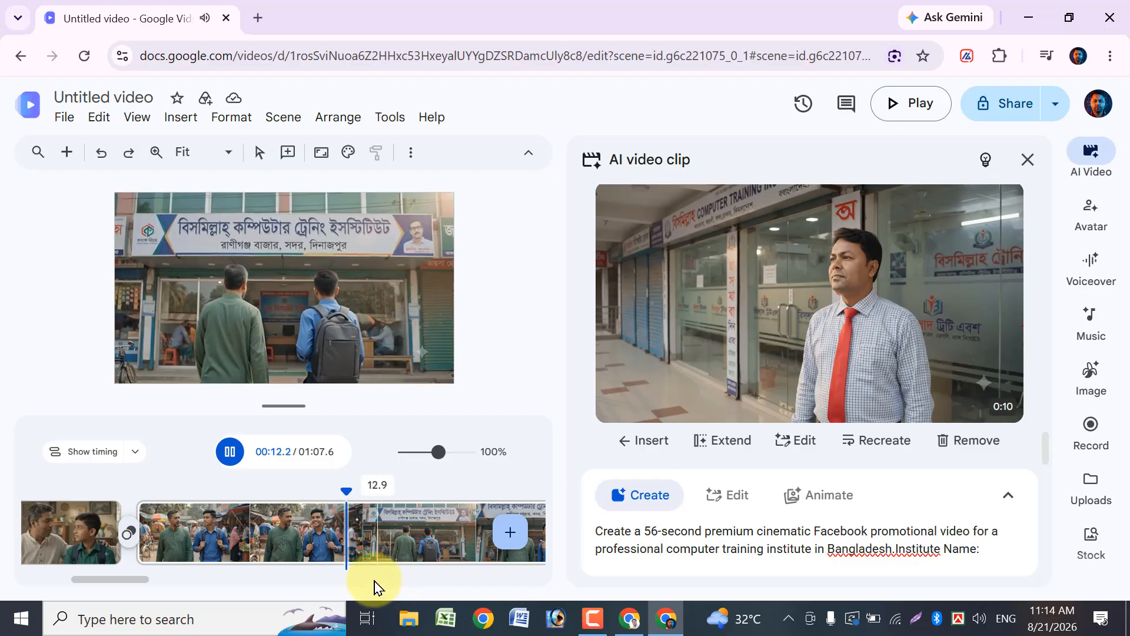
pyautogui.click(229, 454)
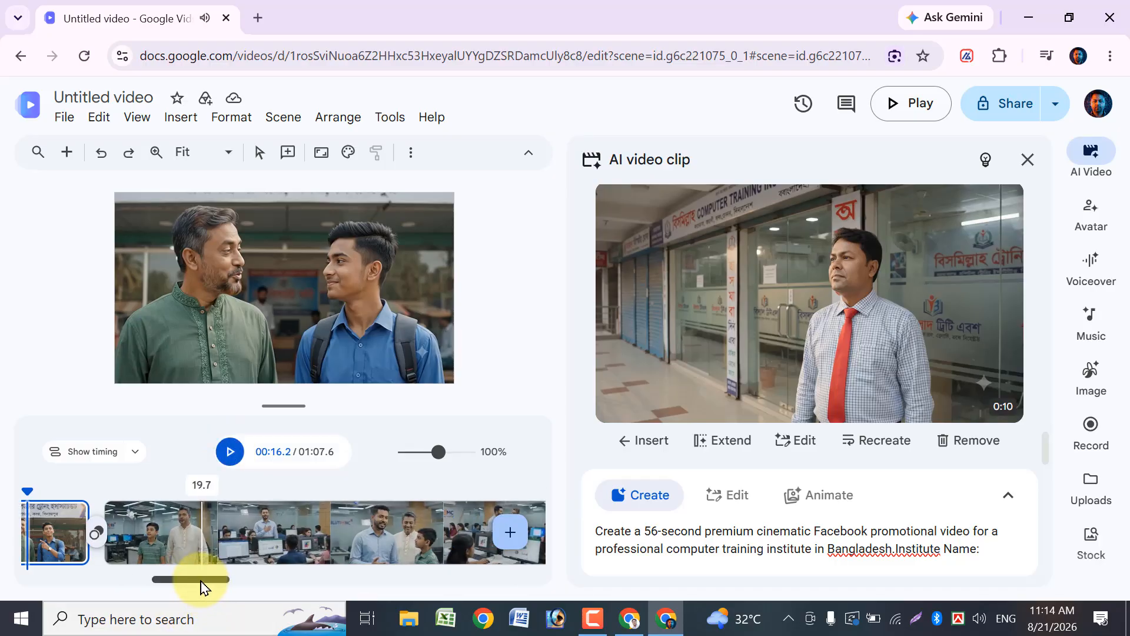
# Step: Trim the end of the second scene to 7.4 seconds, replay the cut, and lengthen the scene by about 0.3 seconds
pyautogui.moveTo(202, 585); pyautogui.dragTo(141, 586)
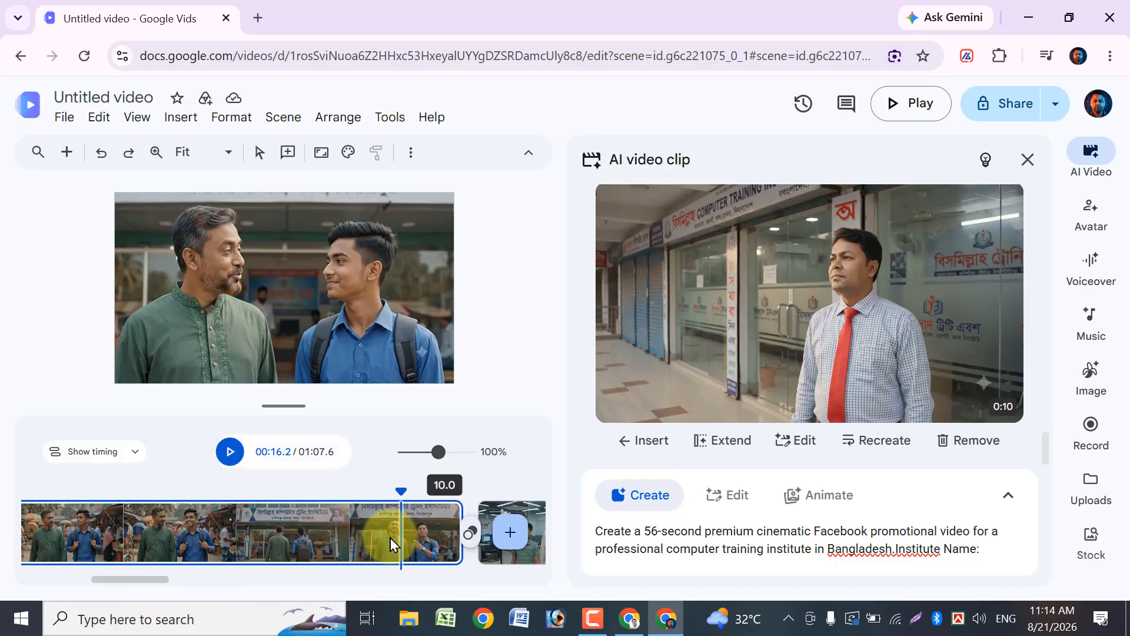
pyautogui.moveTo(460, 510); pyautogui.dragTo(335, 512)
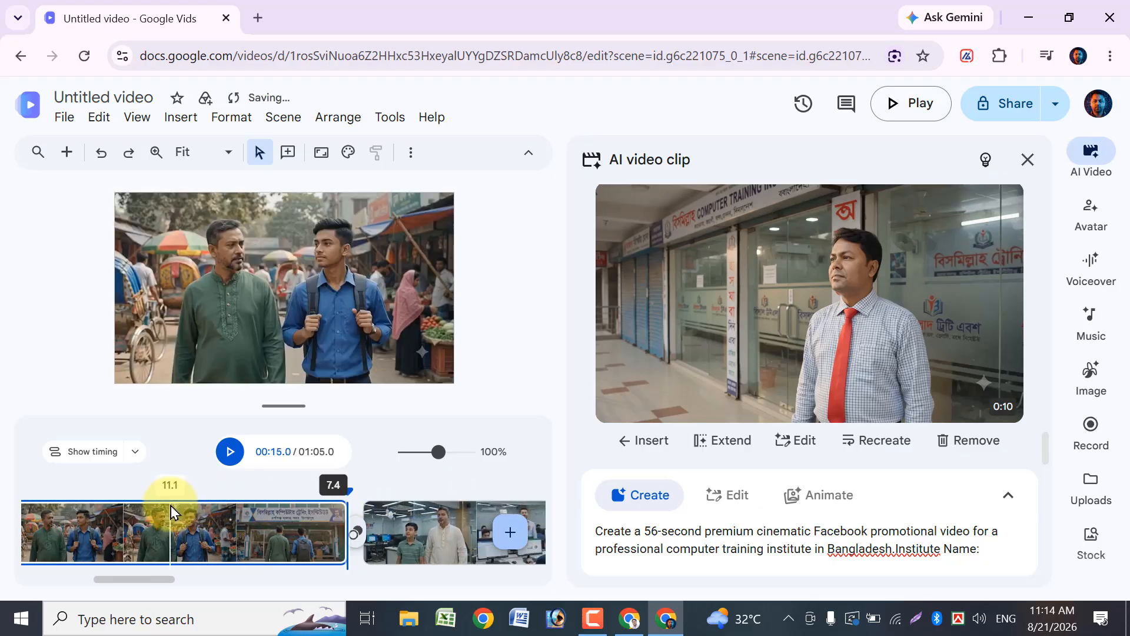
pyautogui.click(229, 454)
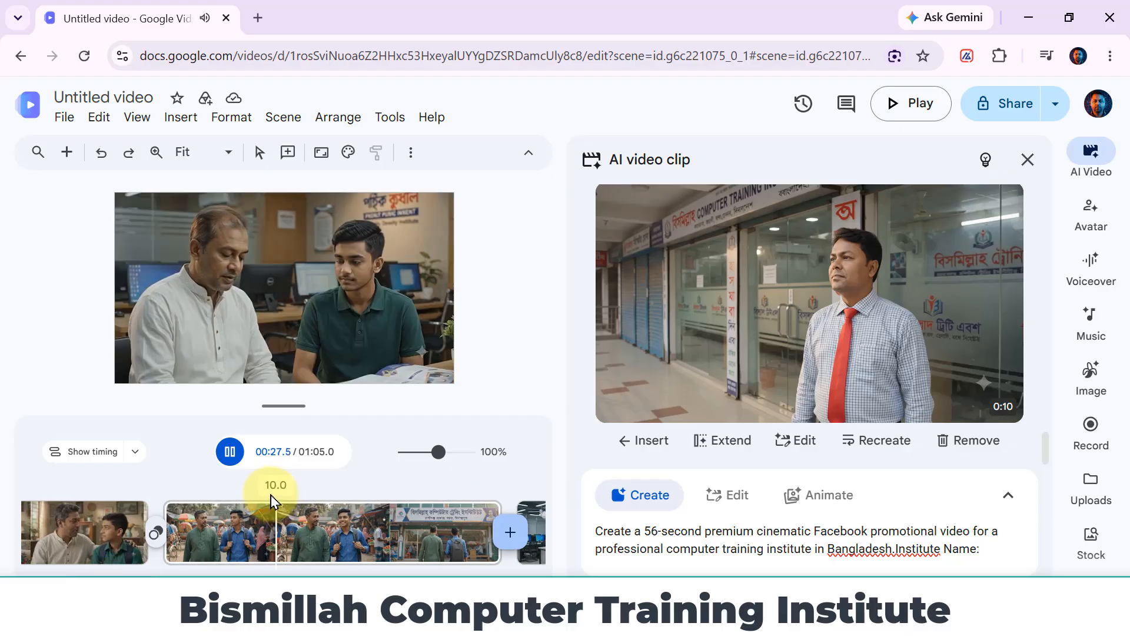
pyautogui.click(259, 494)
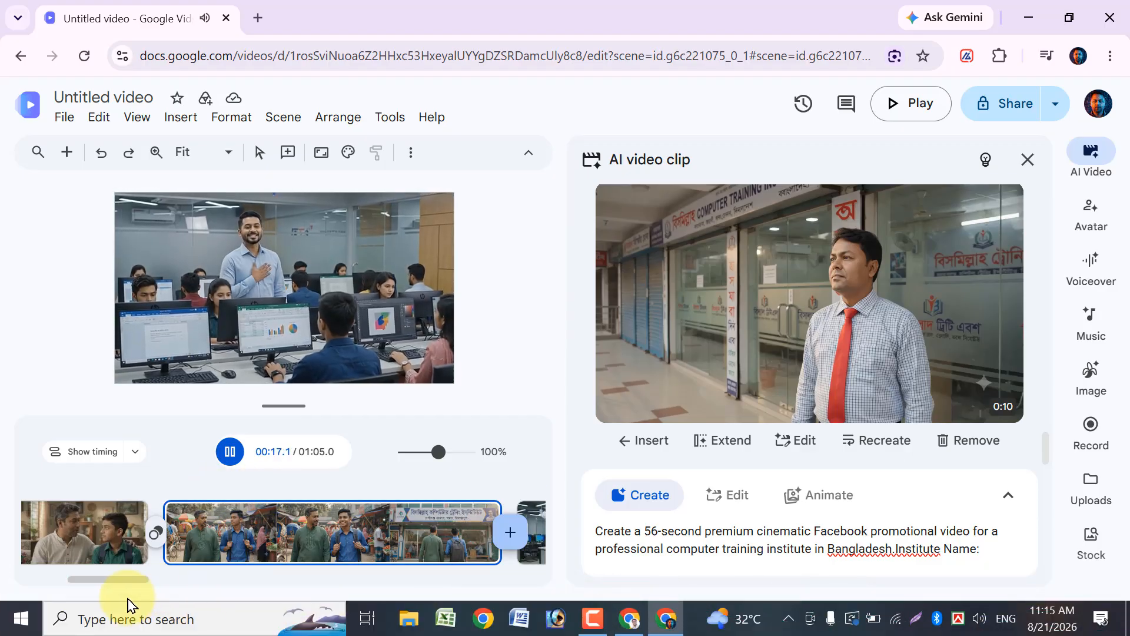
pyautogui.click(230, 453)
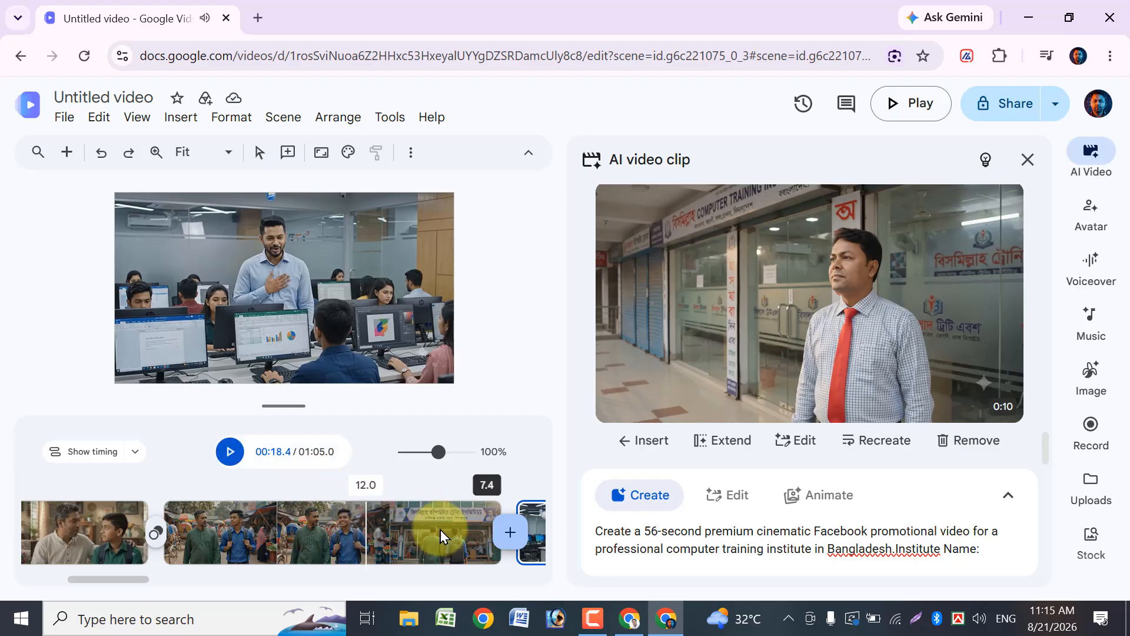
pyautogui.moveTo(499, 505); pyautogui.dragTo(507, 505)
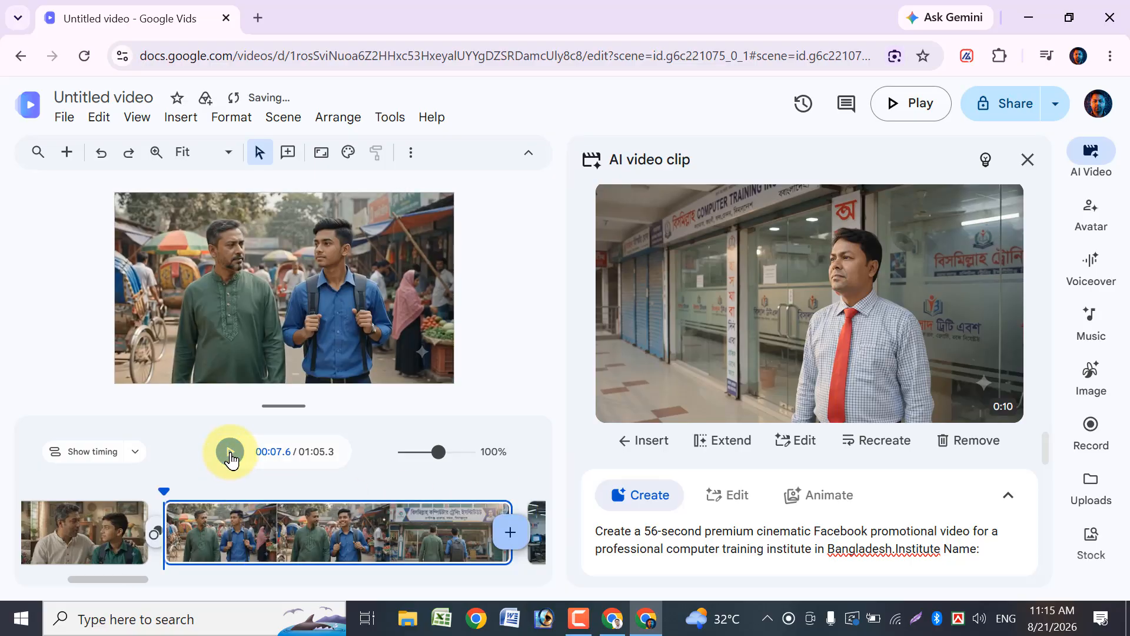
# Step: Play through the middle scenes, trim the sixth scene to end at 52.9 seconds on the timeline, and preview the cut
pyautogui.click(230, 451)
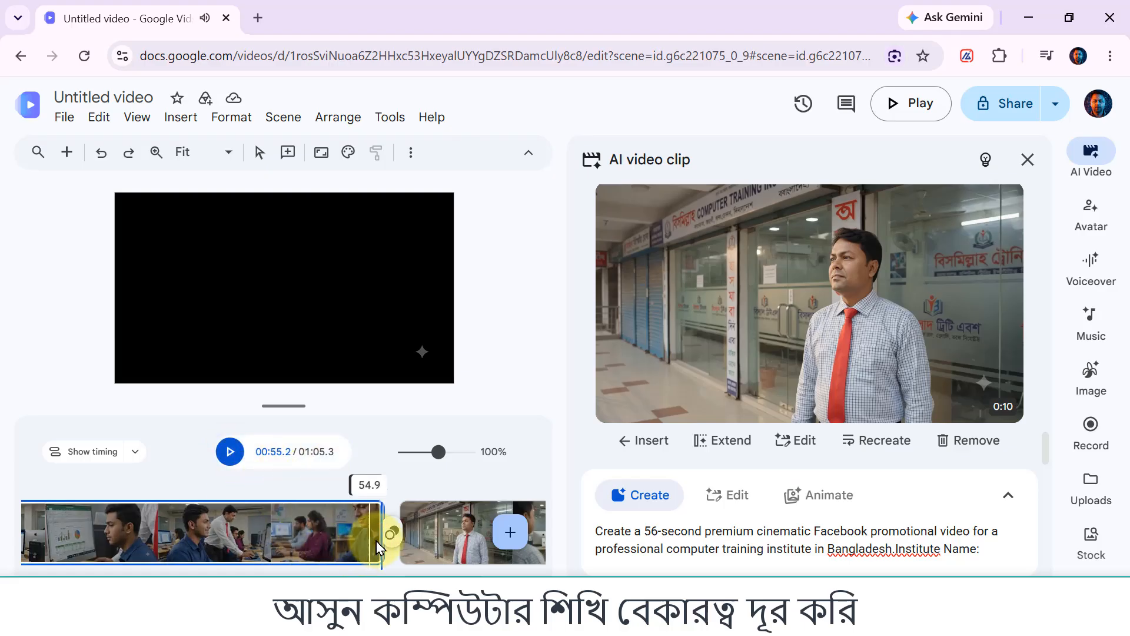
pyautogui.moveTo(380, 530); pyautogui.dragTo(277, 516)
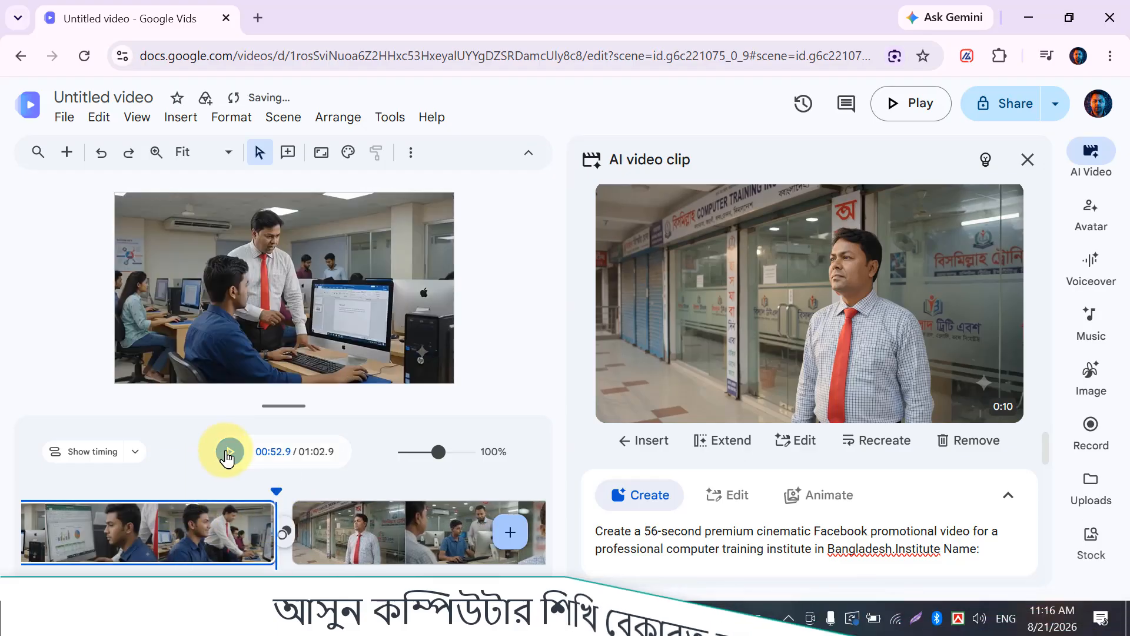
pyautogui.click(189, 519)
pyautogui.click(230, 451)
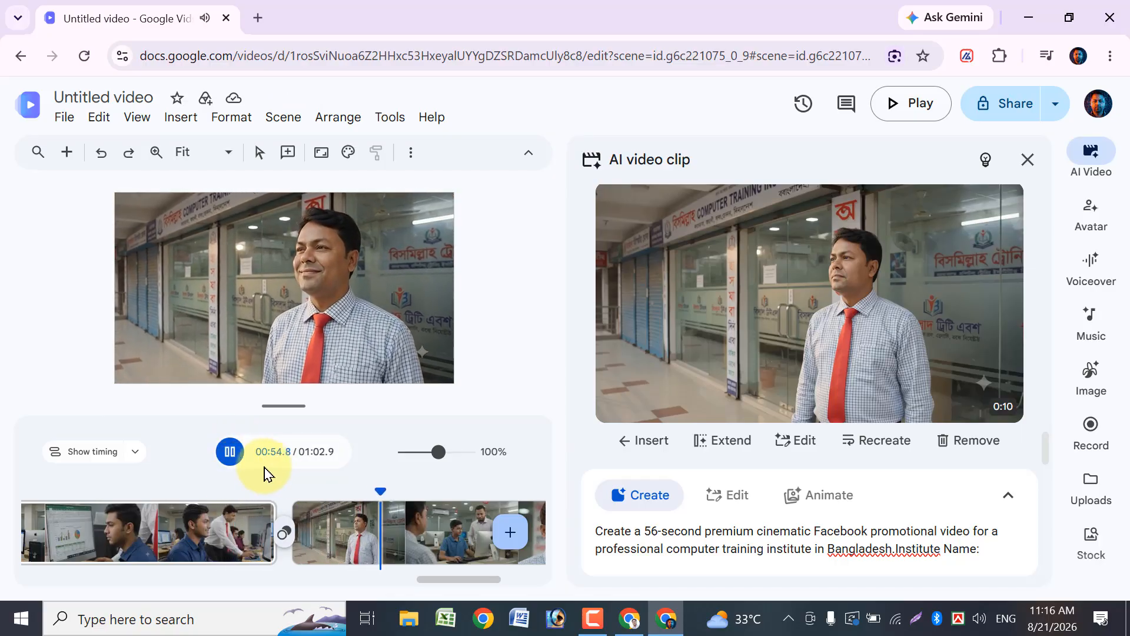
pyautogui.click(229, 451)
# Step: Trim the start of the seventh scene so it lasts 7.6 seconds, and replay the transition from the sixth scene
pyautogui.click(310, 542)
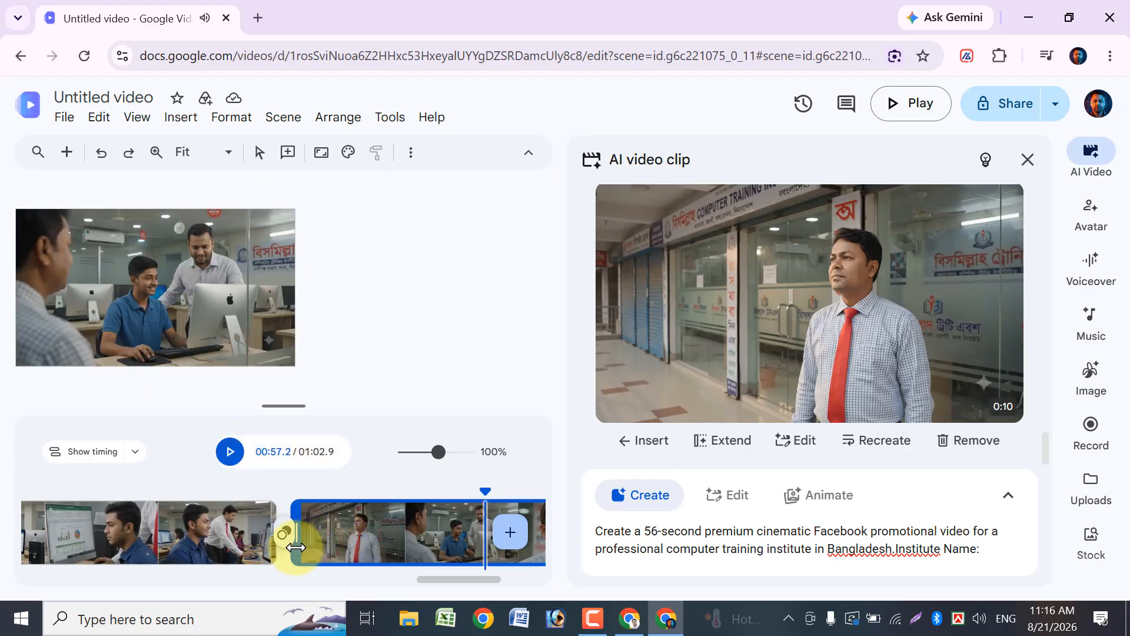
pyautogui.moveTo(294, 547); pyautogui.dragTo(406, 549)
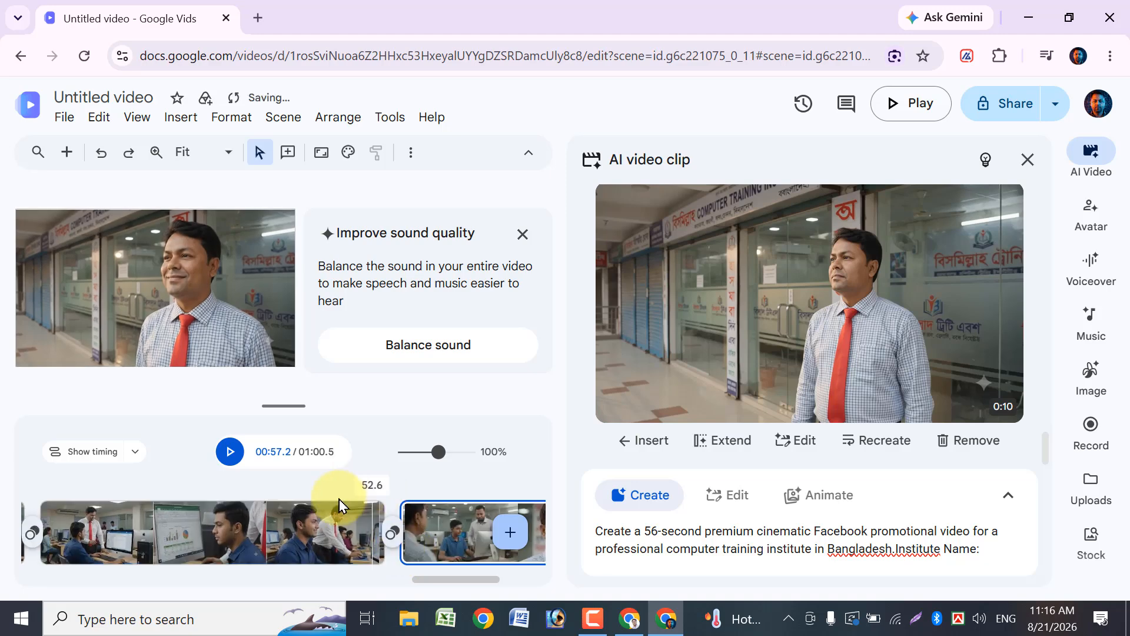
pyautogui.click(323, 507)
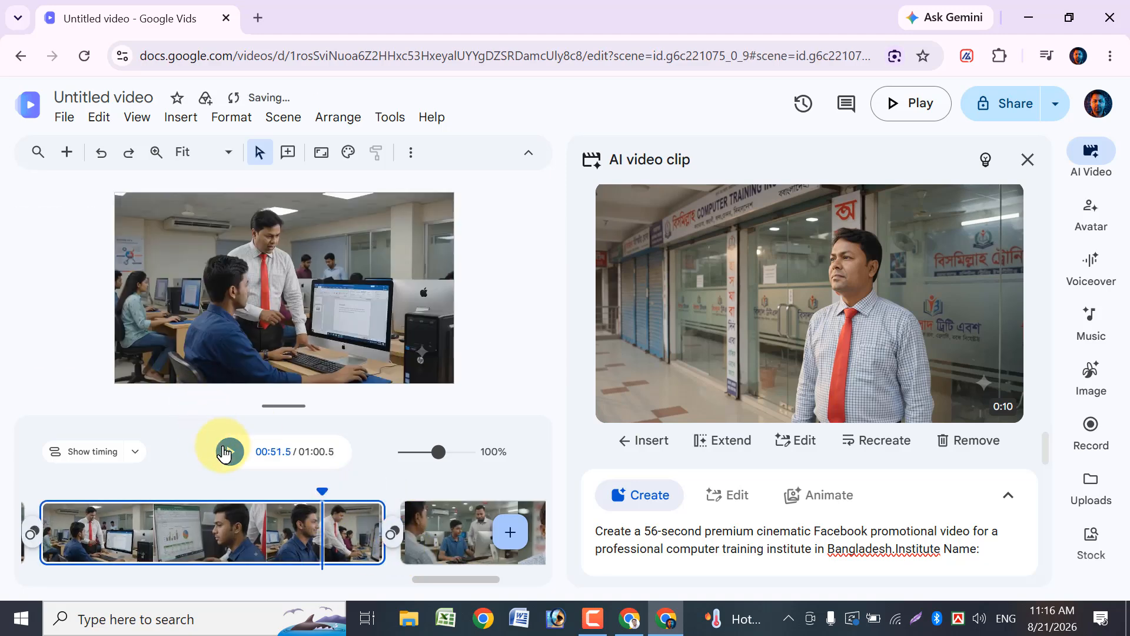
pyautogui.click(228, 452)
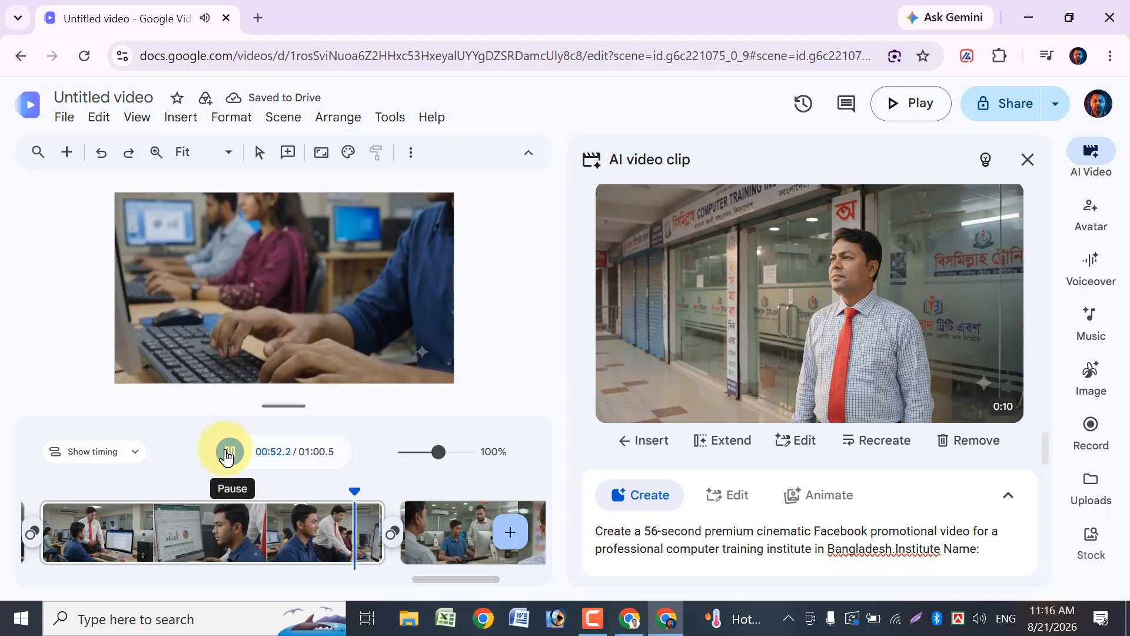
pyautogui.click(407, 517)
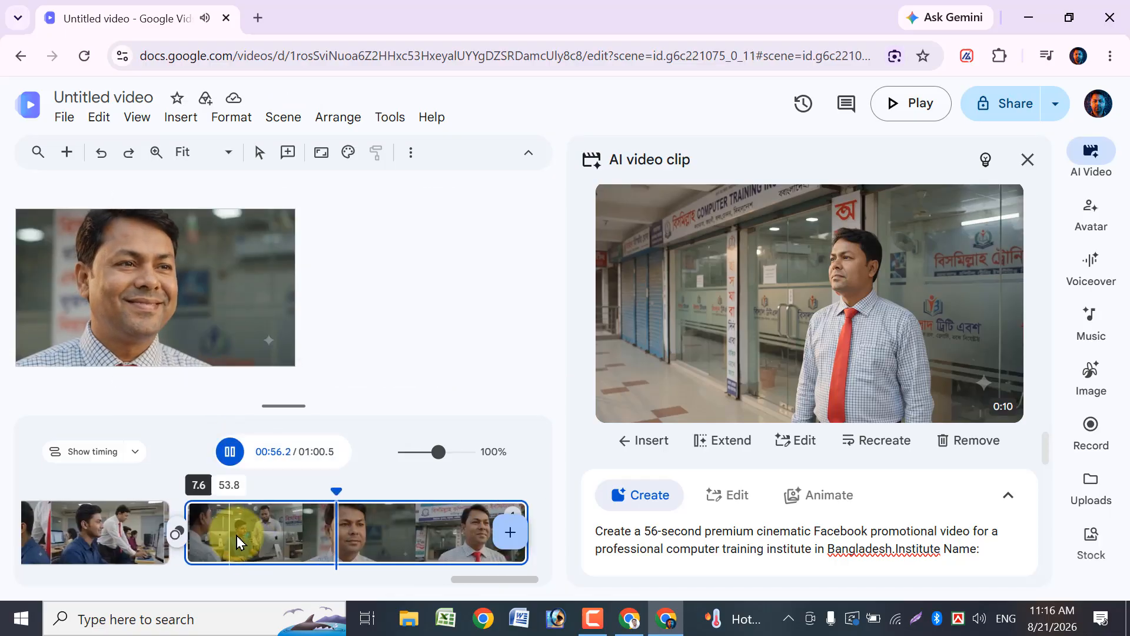
# Step: Trim another 0.1 seconds off the start of the seventh scene and play the last two scenes to the end
pyautogui.moveTo(191, 507); pyautogui.dragTo(195, 511)
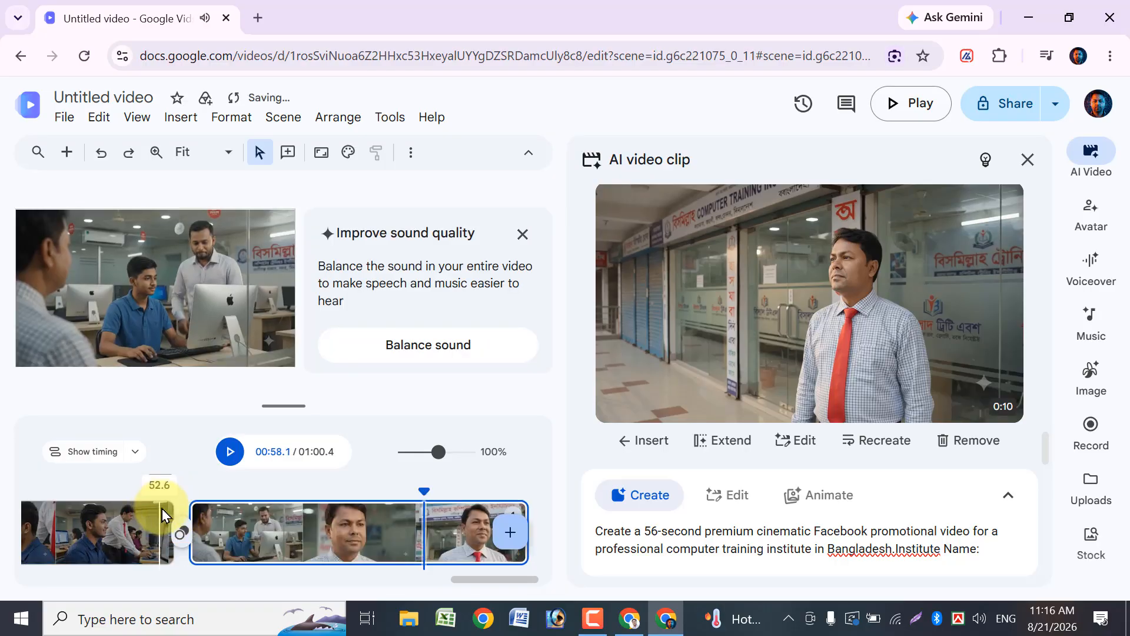
pyautogui.click(147, 506)
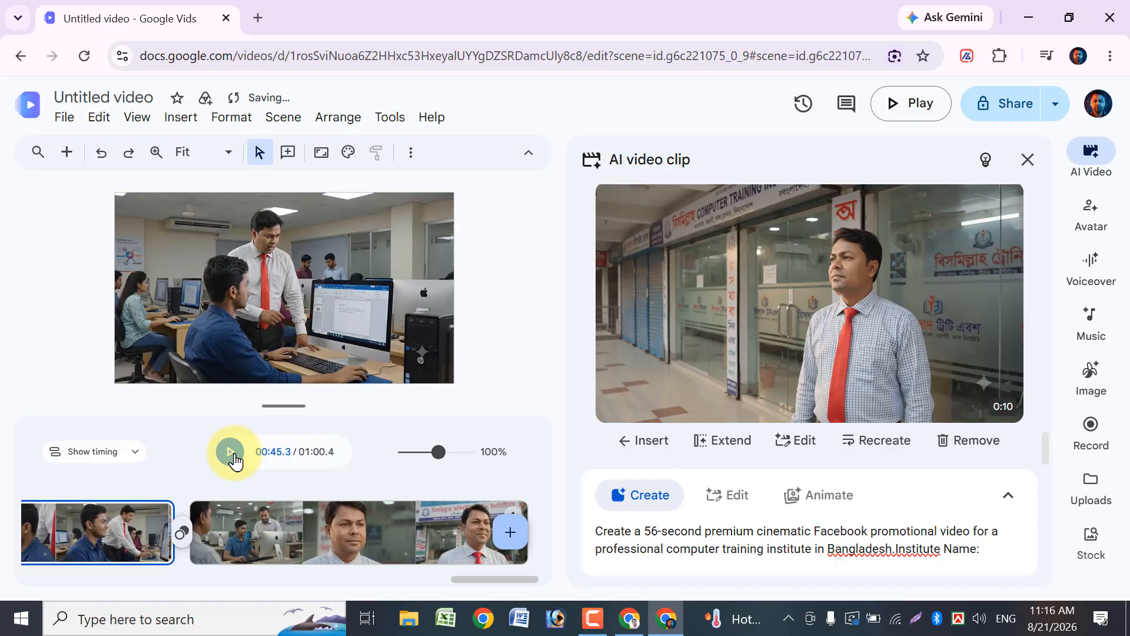
pyautogui.click(231, 453)
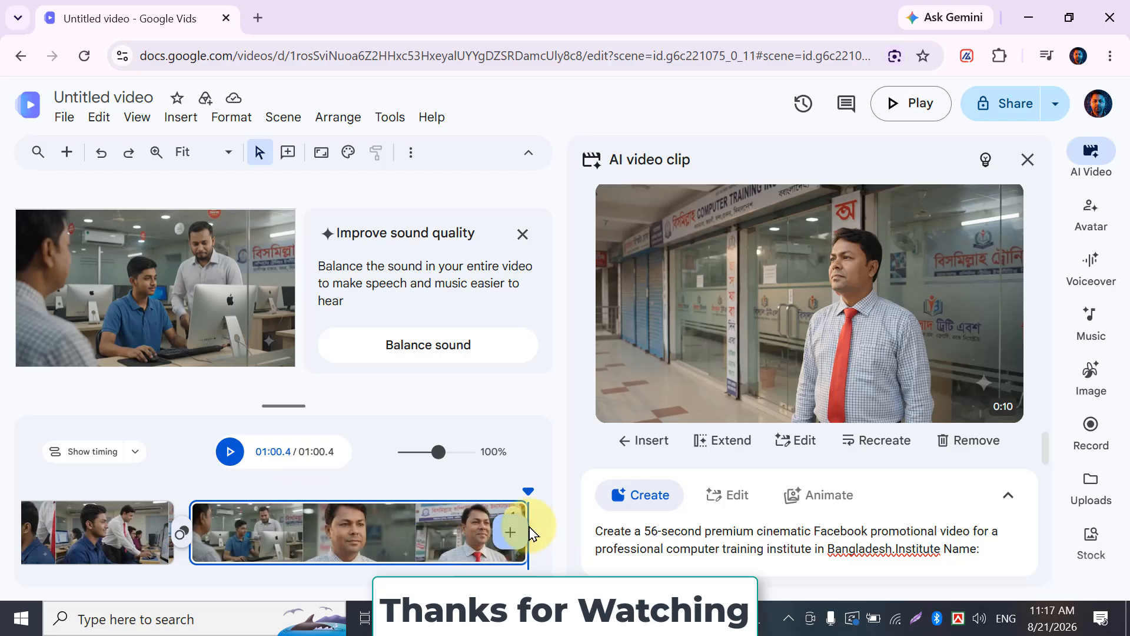
# Step: Download the finished video as an MP4 file
pyautogui.click(66, 121)
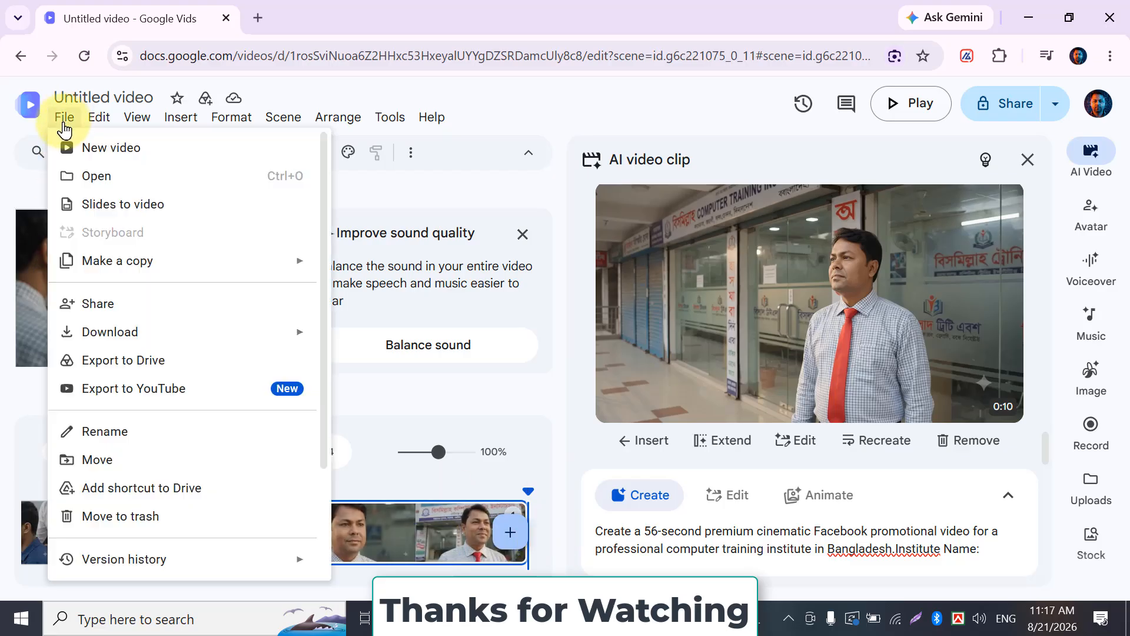
pyautogui.moveTo(101, 331)
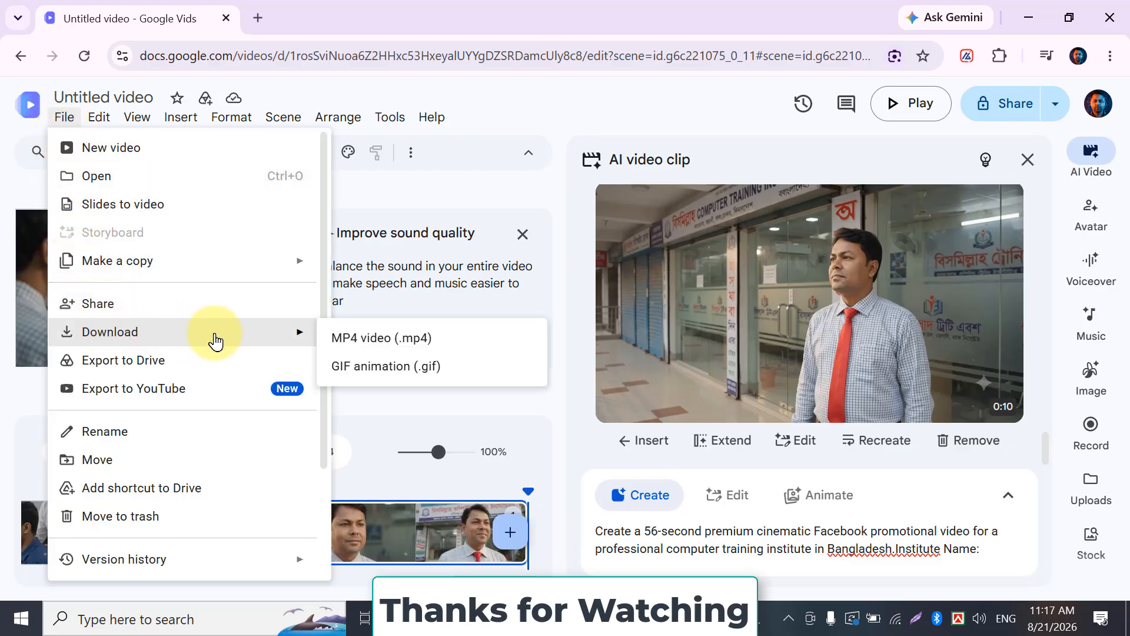
pyautogui.click(371, 351)
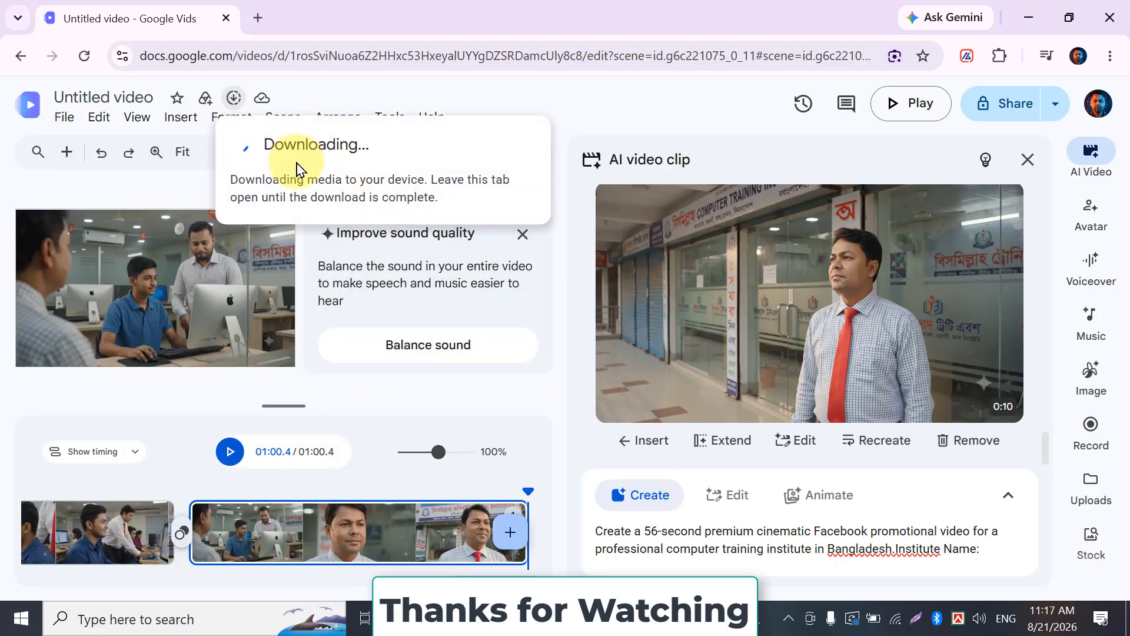